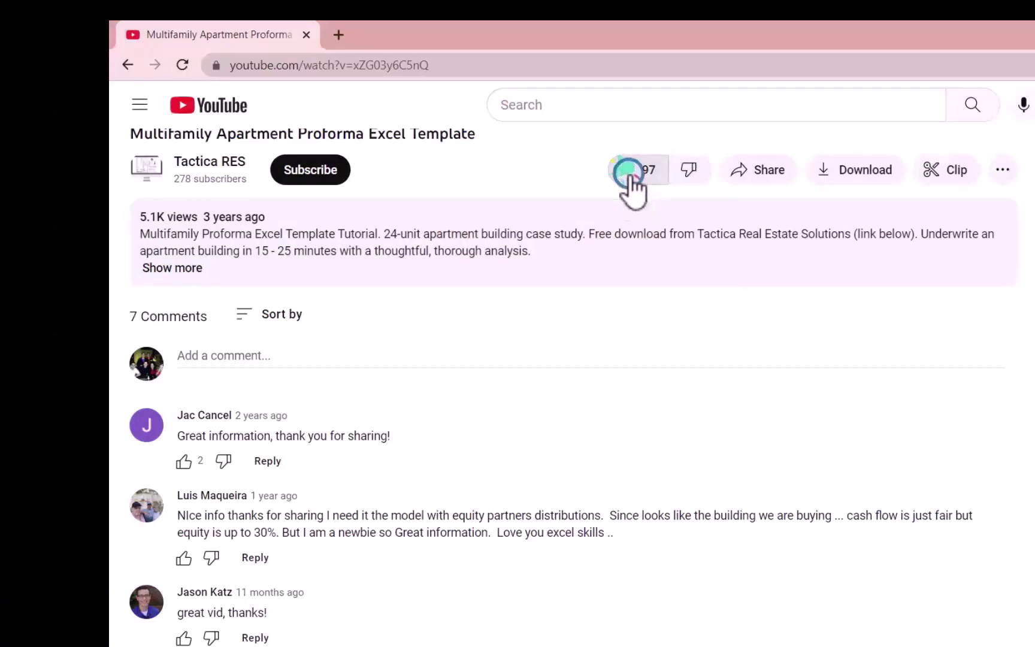
Step: Subscribe to the proforma template video's channel and bring up its notification menu
{"action": "left_click", "coordinate": [328, 171]}
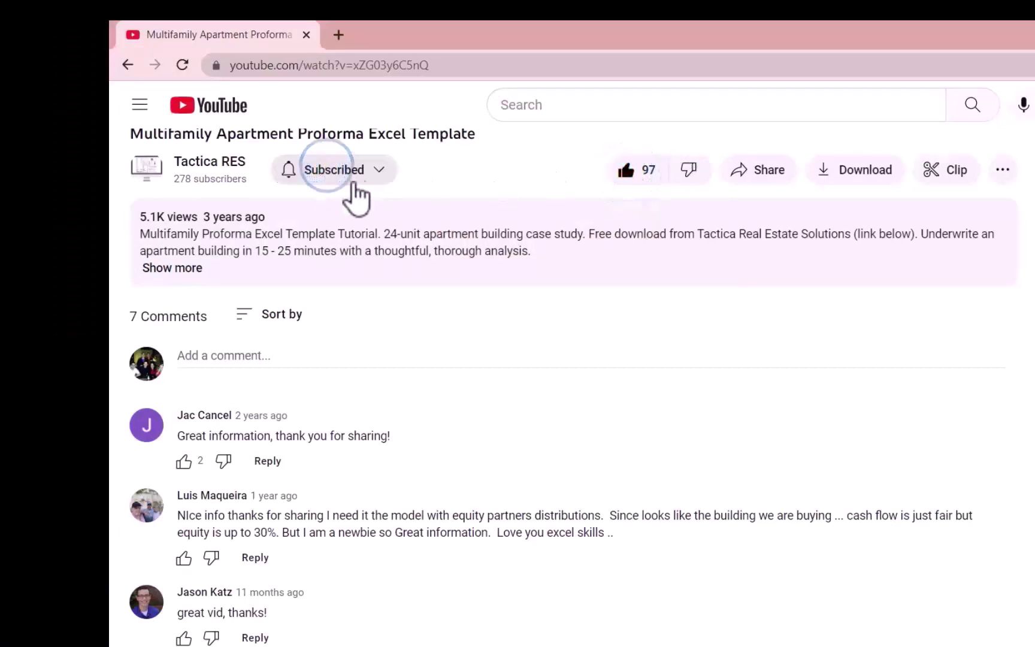
{"action": "left_click", "coordinate": [379, 171]}
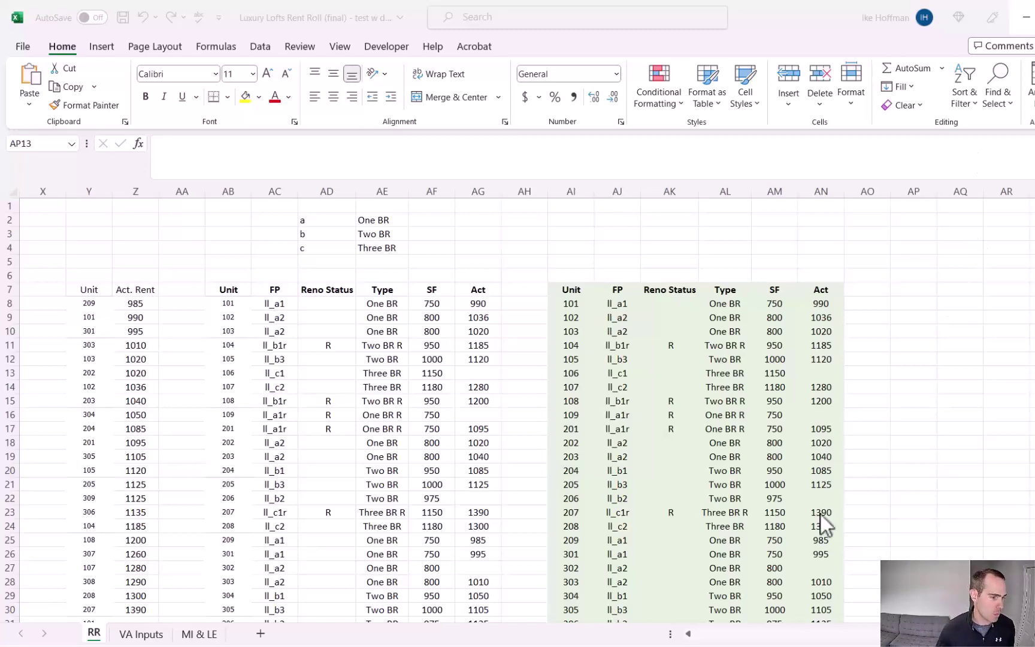
{"action": "left_click", "coordinate": [863, 646]}
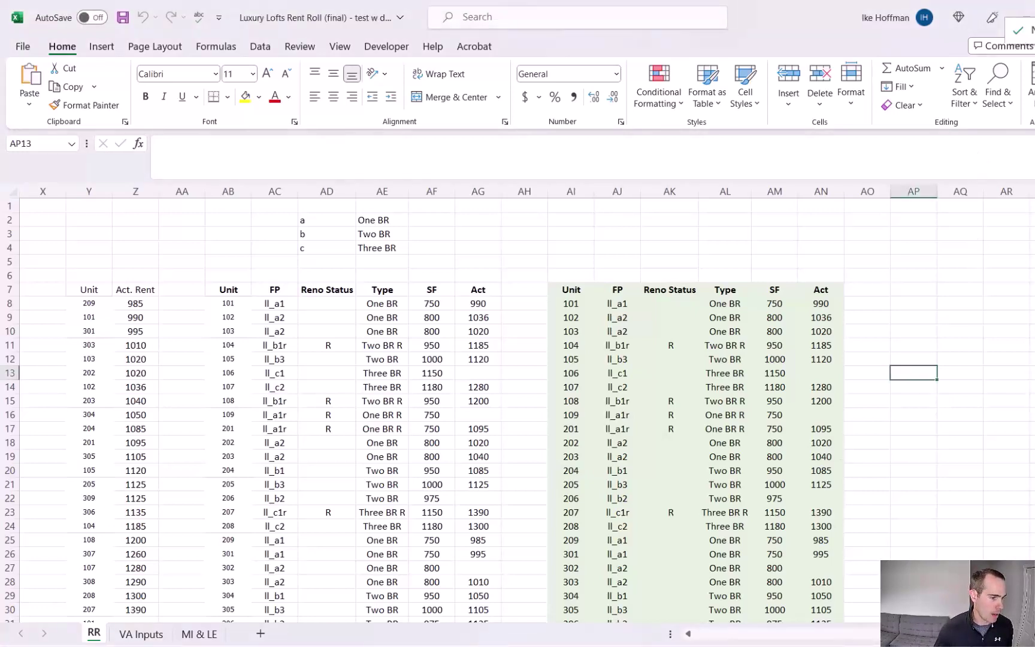
{"action": "left_click_drag", "start_coordinate": [868, 634], "coordinate": [697, 633]}
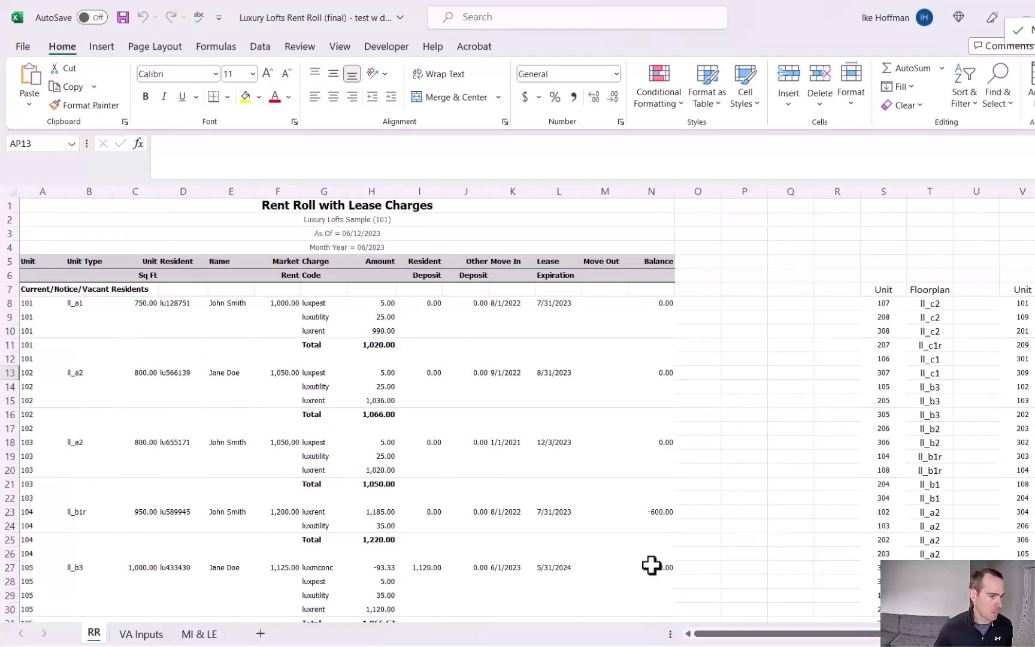
{"action": "left_click_drag", "start_coordinate": [754, 636], "coordinate": [930, 637]}
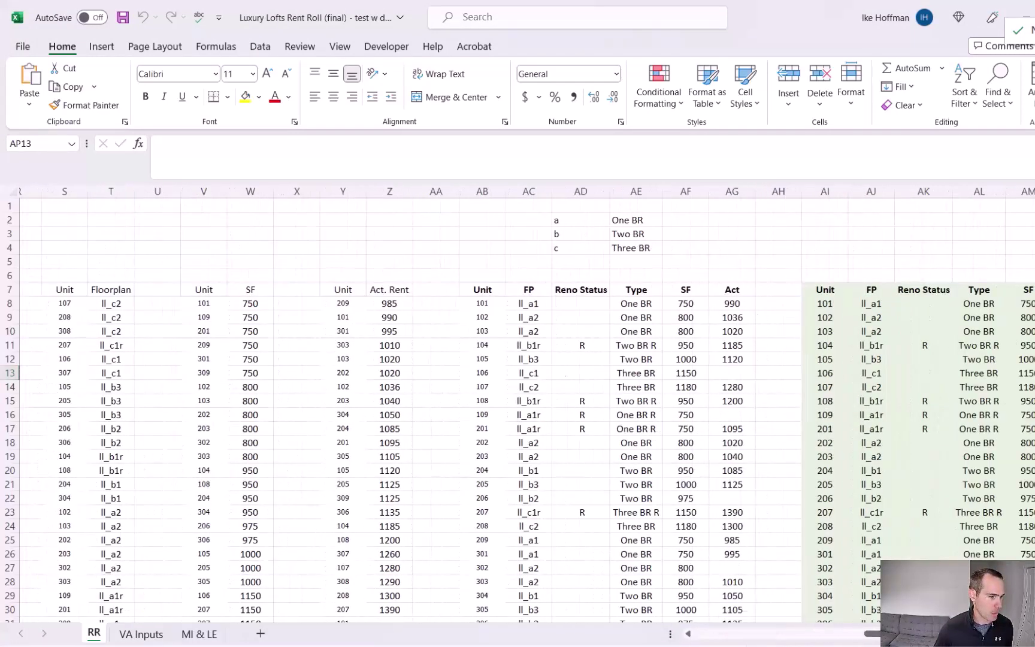
{"action": "scroll", "coordinate": [518, 408], "scroll_direction": "right", "scroll_amount": 5}
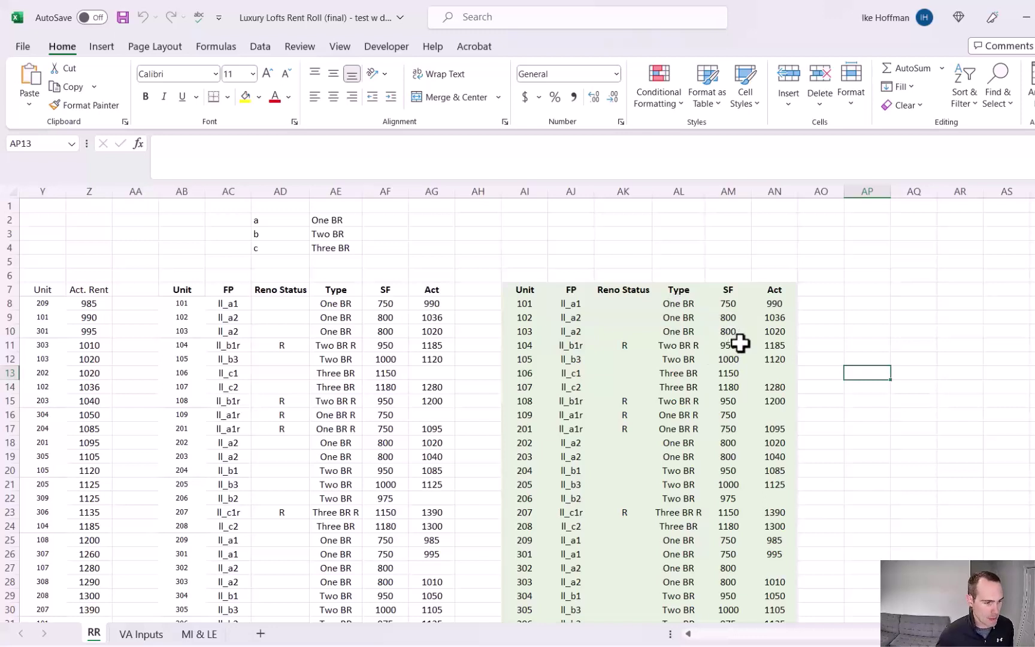
{"action": "left_click", "coordinate": [157, 635]}
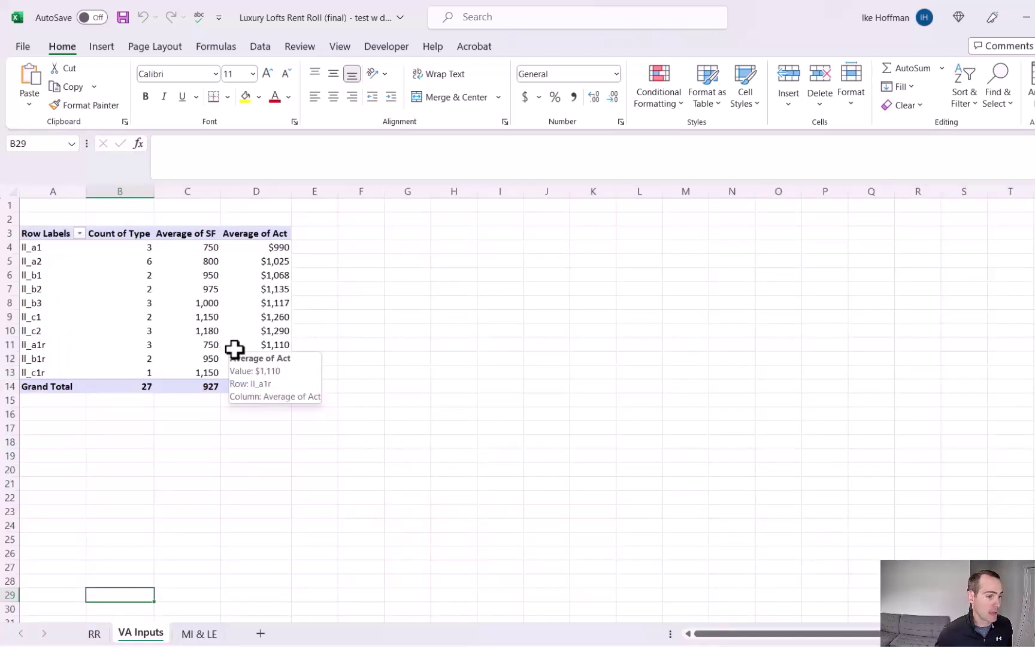
{"action": "left_click", "coordinate": [94, 634]}
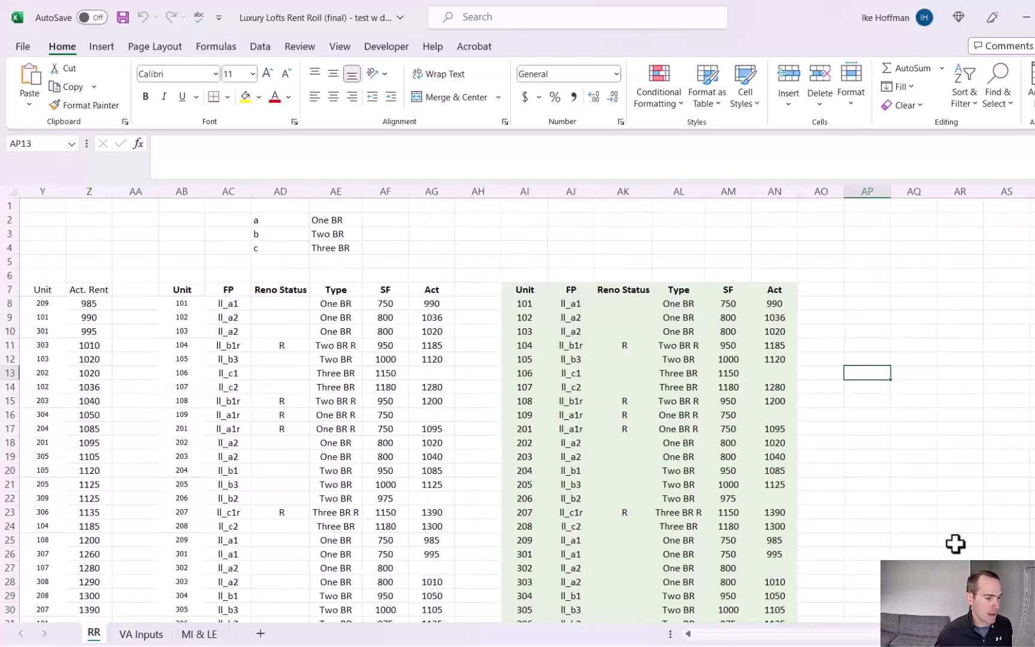
Step: Insert seven blank columns at column P beside the rent roll
{"action": "left_click_drag", "start_coordinate": [934, 633], "coordinate": [557, 638]}
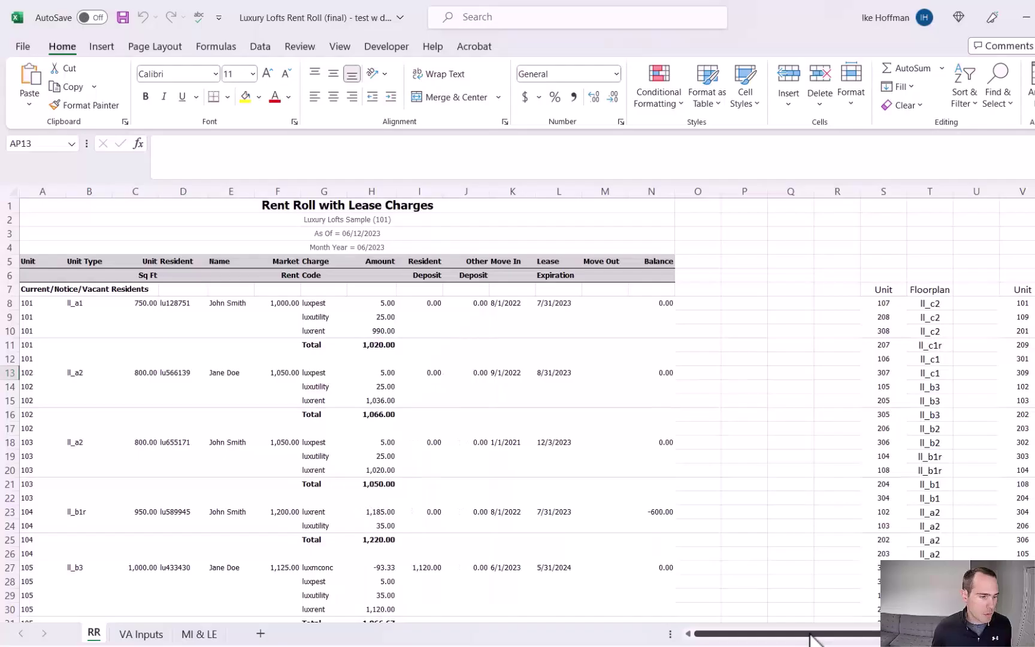
{"action": "mouse_move", "coordinate": [811, 638]}
{"action": "left_mouse_down"}
{"action": "mouse_move", "coordinate": [850, 635]}
{"action": "mouse_move", "coordinate": [824, 631]}
{"action": "left_mouse_up"}
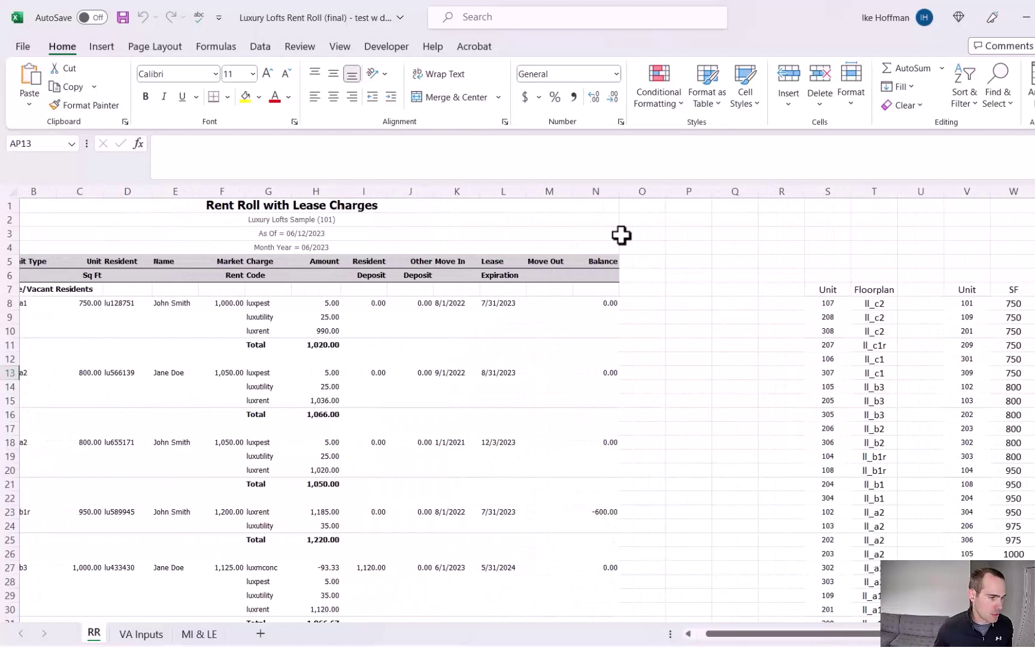
{"action": "left_click_drag", "start_coordinate": [691, 190], "coordinate": [778, 189]}
{"action": "right_click", "coordinate": [778, 189]}
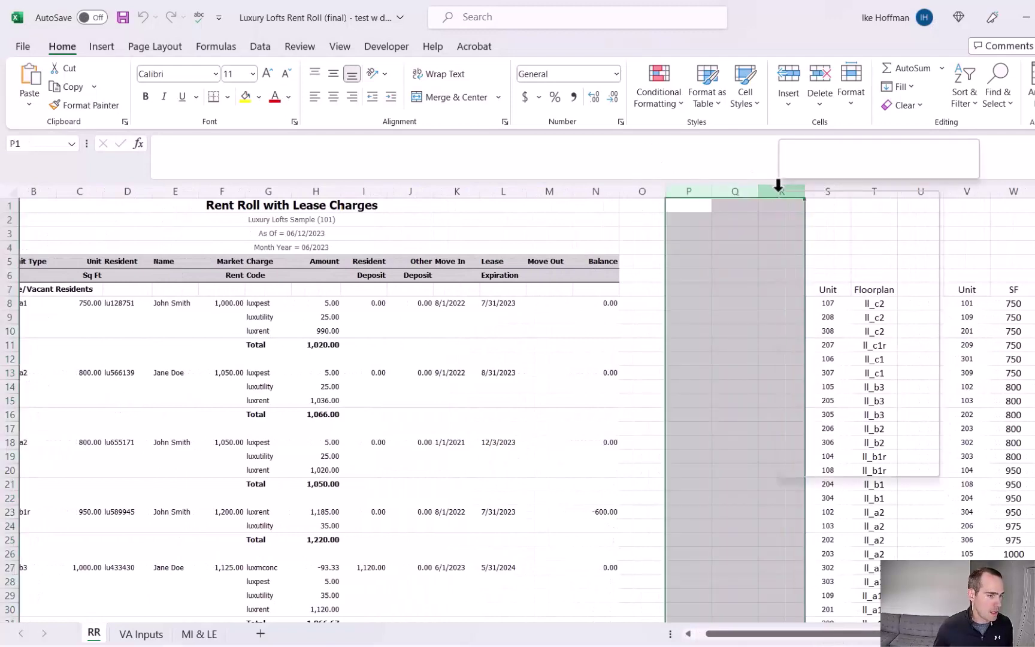
{"action": "left_click", "coordinate": [826, 340]}
{"action": "left_click", "coordinate": [702, 190]}
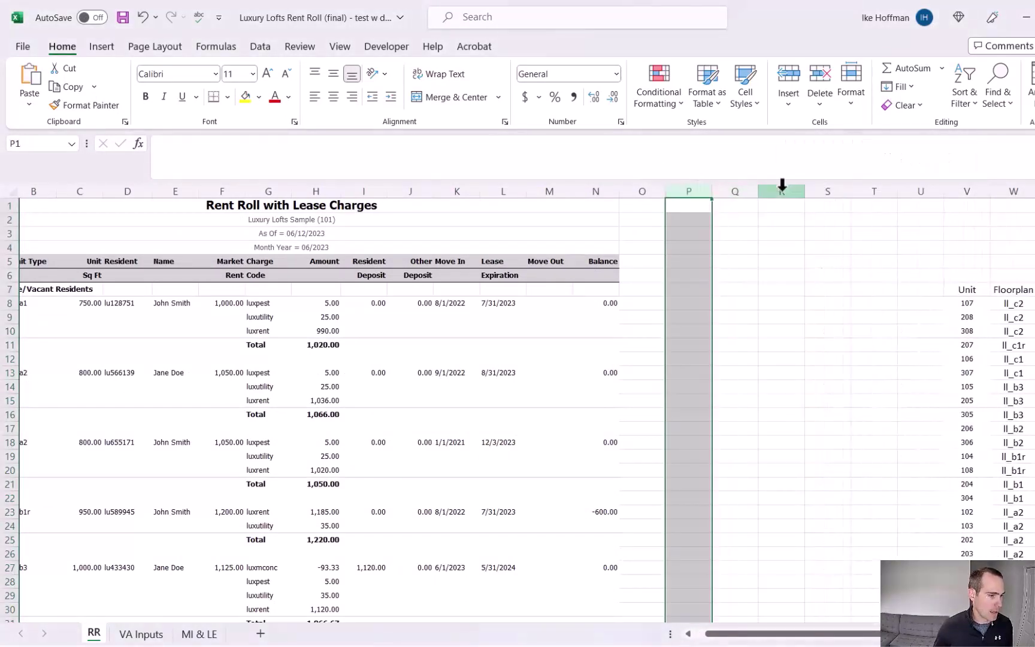
{"action": "left_click", "coordinate": [818, 190], "text": "shift"}
{"action": "right_click", "coordinate": [820, 191]}
{"action": "left_click", "coordinate": [871, 339]}
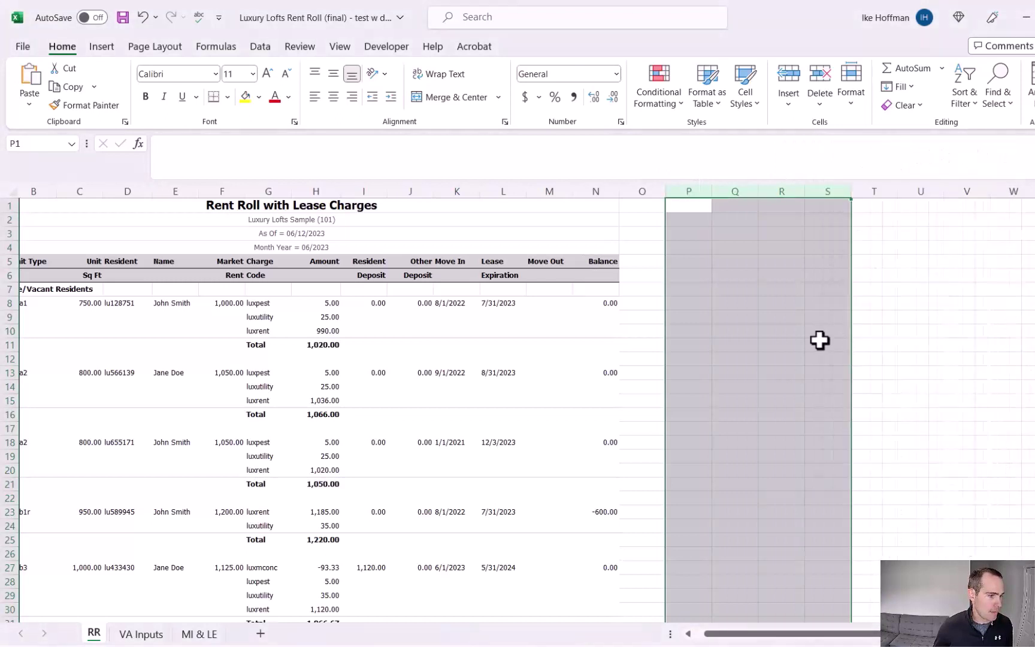
{"action": "left_click", "coordinate": [771, 363]}
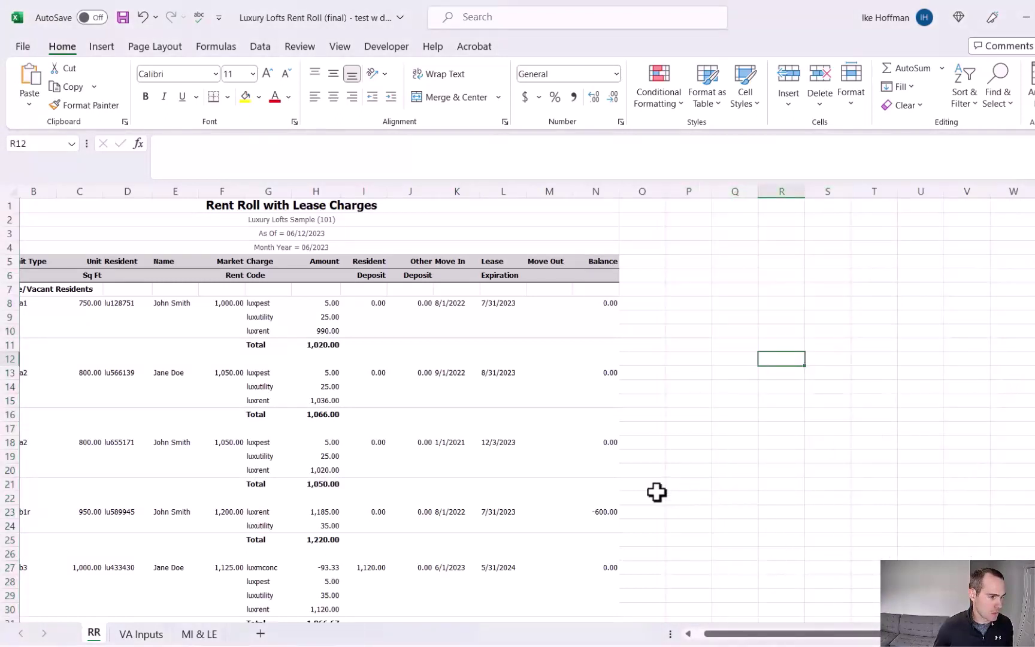
Step: Copy the unit numbers A8:A137 into P8 and S8
{"action": "scroll", "coordinate": [734, 625], "scroll_direction": "left", "scroll_amount": 1}
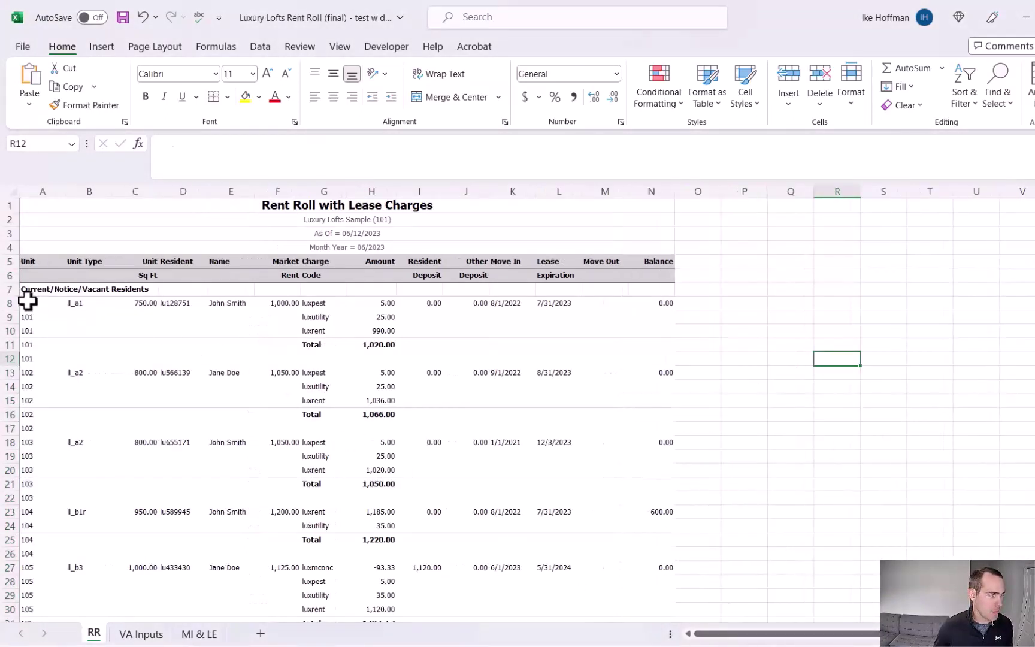
{"action": "left_click_drag", "start_coordinate": [27, 303], "coordinate": [40, 552]}
{"action": "key", "text": "ctrl+c"}
{"action": "scroll", "coordinate": [863, 256], "scroll_direction": "up", "scroll_amount": 20}
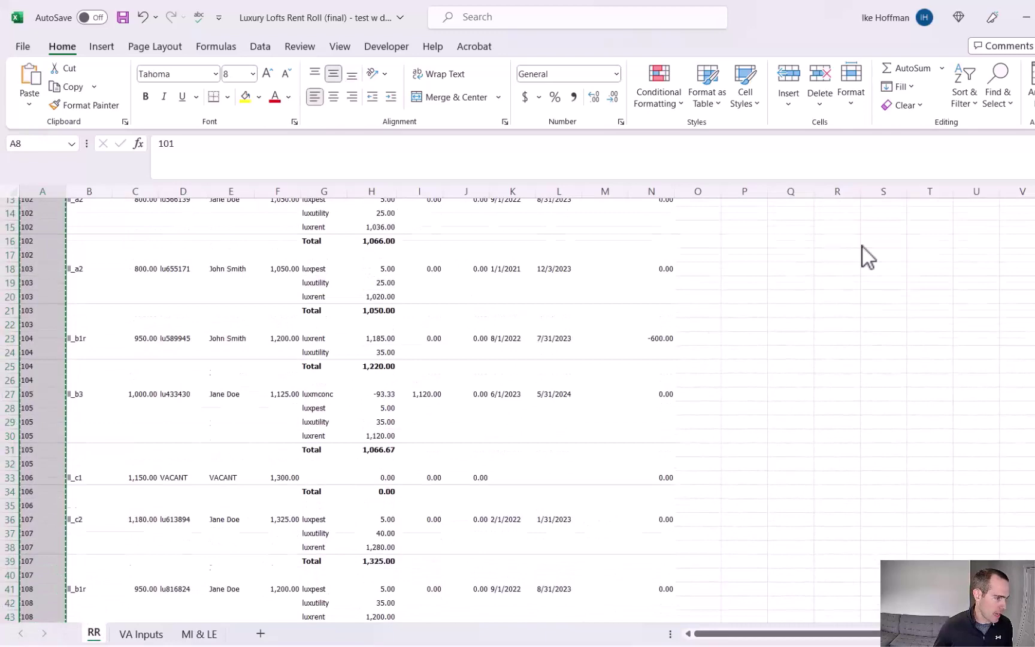
{"action": "scroll", "coordinate": [649, 300], "scroll_direction": "right", "scroll_amount": 5}
{"action": "left_click", "coordinate": [545, 302]}
{"action": "key", "text": "ctrl+v"}
{"action": "left_click", "coordinate": [679, 299]}
{"action": "key", "text": "ctrl+v"}
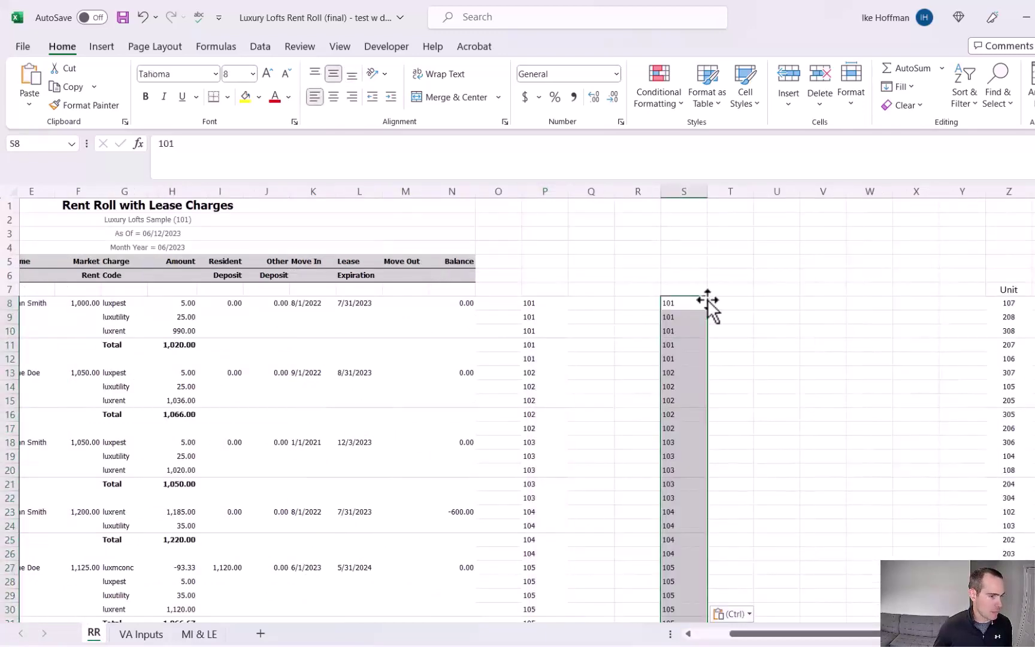
Step: Delete the surplus empty columns V through Y
{"action": "left_click", "coordinate": [824, 191]}
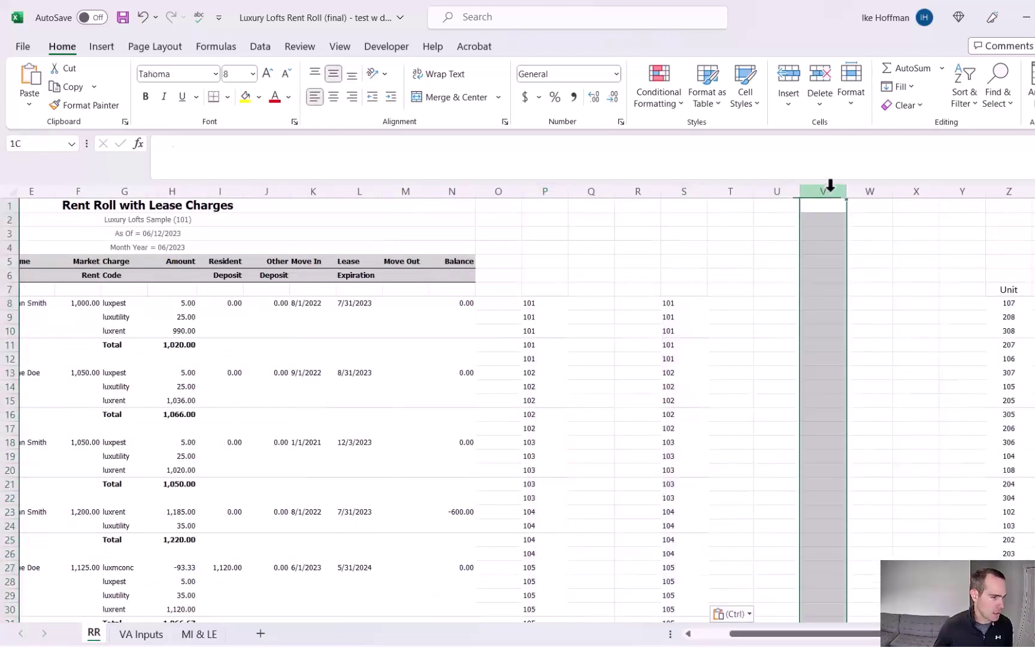
{"action": "left_click", "coordinate": [970, 191], "text": "shift"}
{"action": "right_click", "coordinate": [971, 191]}
{"action": "left_click", "coordinate": [885, 365]}
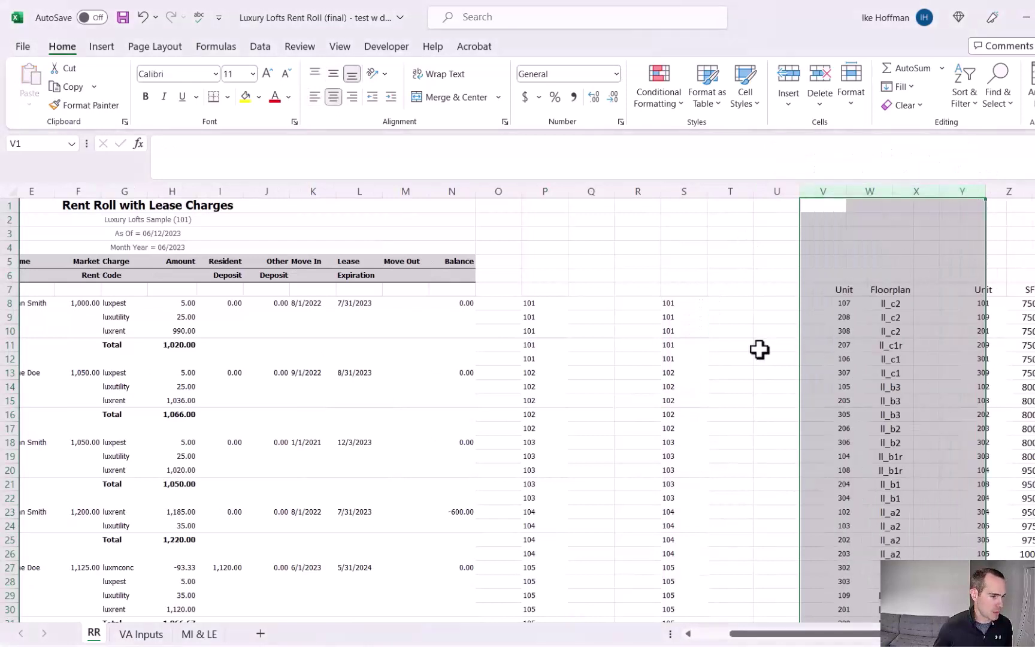
{"action": "left_click", "coordinate": [730, 345]}
Step: Add headers Unit in P7 and S7, Move-In in Q7, and Expiration in T7
{"action": "left_click", "coordinate": [545, 290]}
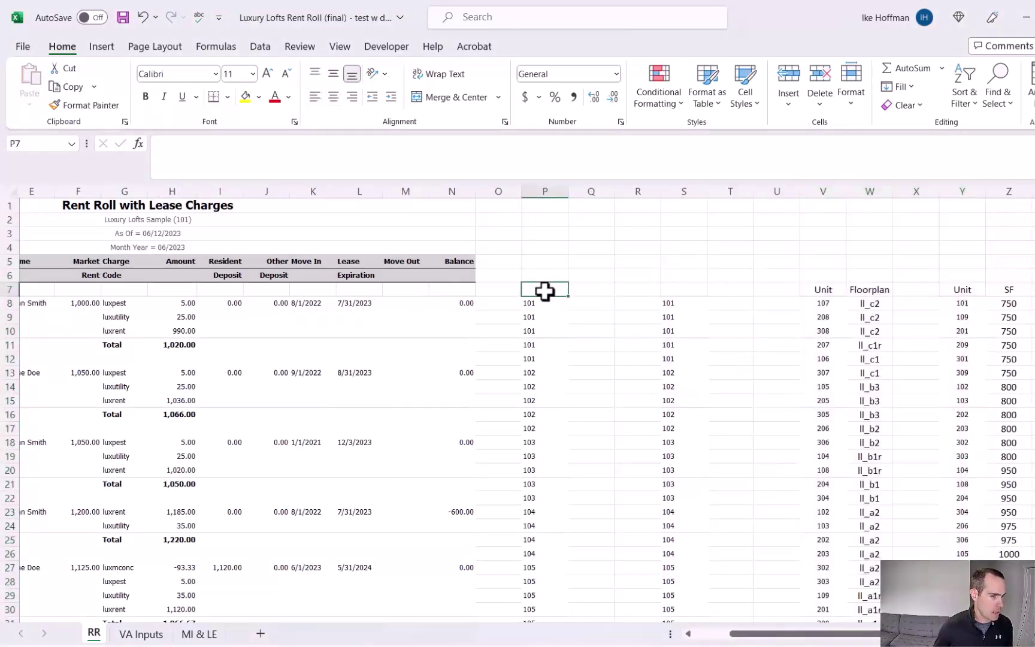
{"action": "type", "text": "Un"}
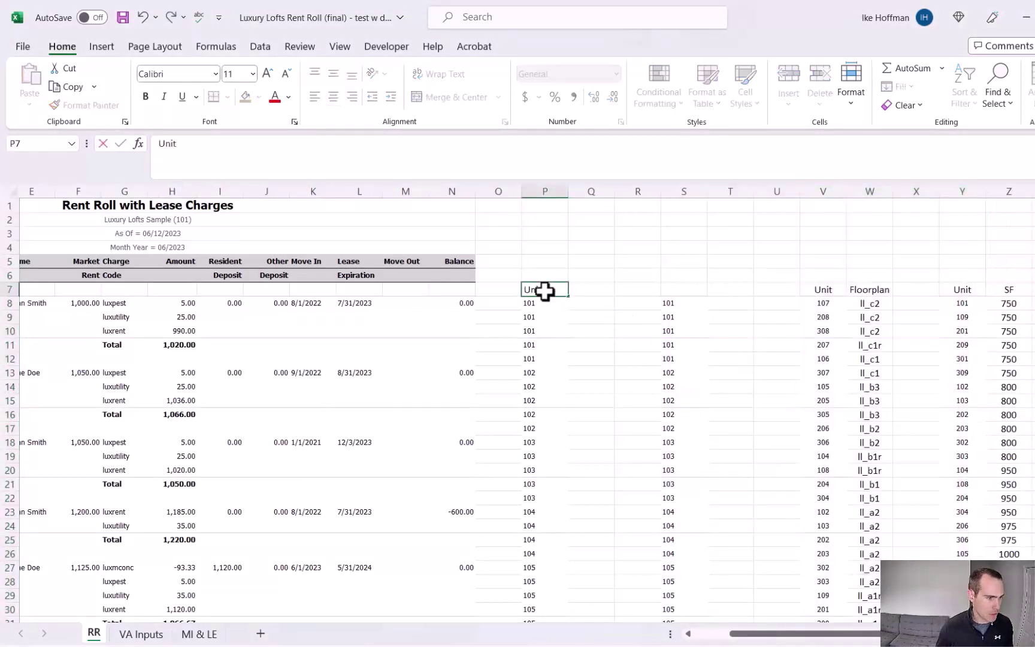
{"action": "type", "text": "it"}
{"action": "key", "text": "Tab"}
{"action": "left_click", "coordinate": [539, 289]}
{"action": "key", "text": "ctrl+c"}
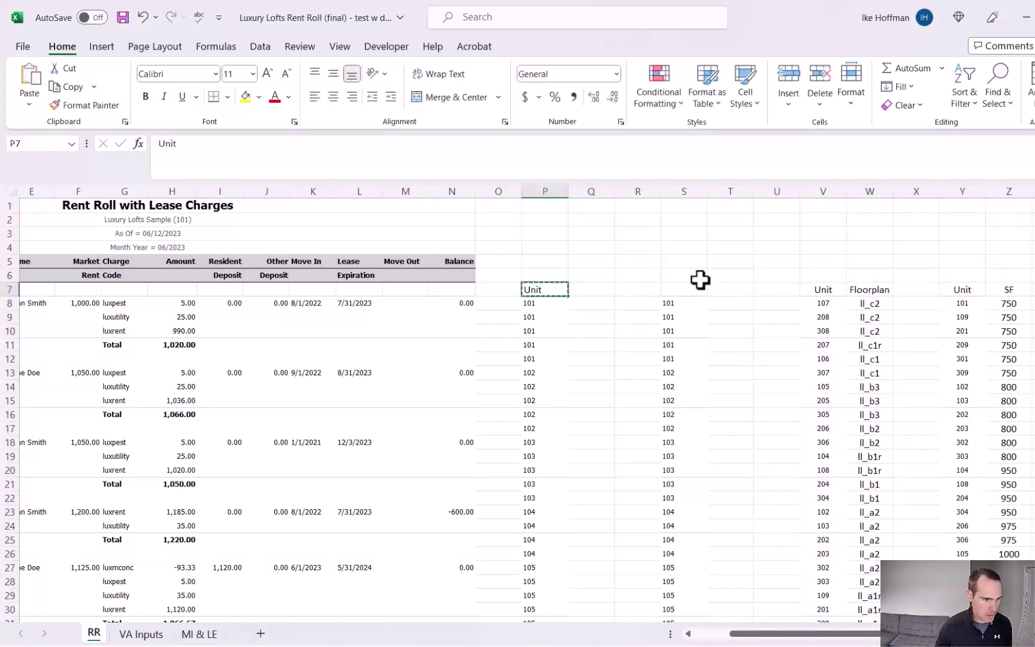
{"action": "left_click", "coordinate": [682, 289]}
{"action": "key", "text": "ctrl+v"}
{"action": "left_click", "coordinate": [590, 288]}
{"action": "key", "text": "Escape"}
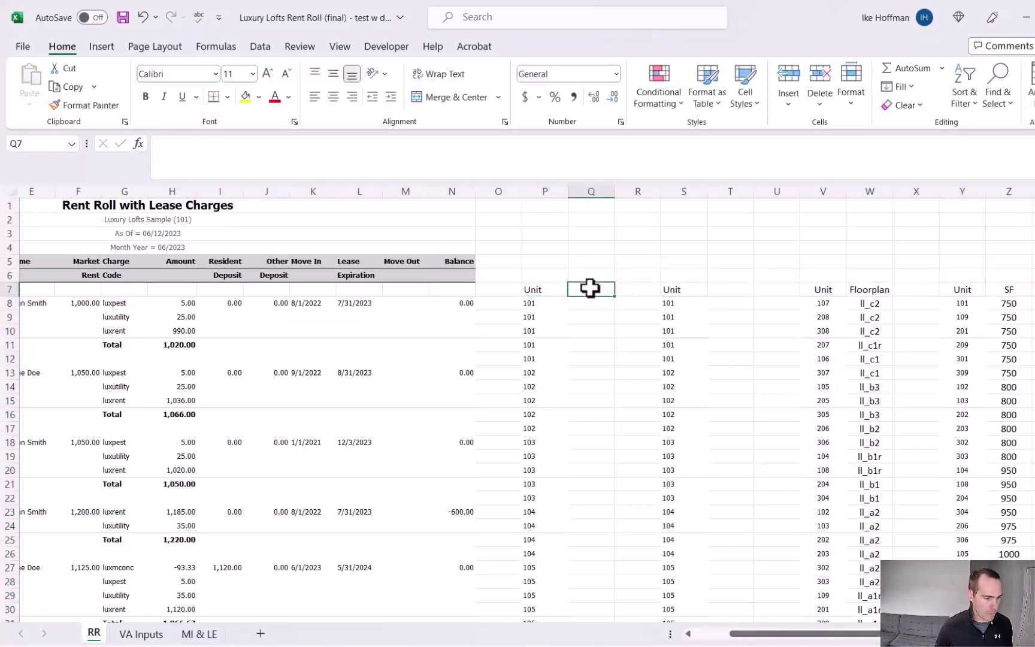
{"action": "type", "text": "Move-In"}
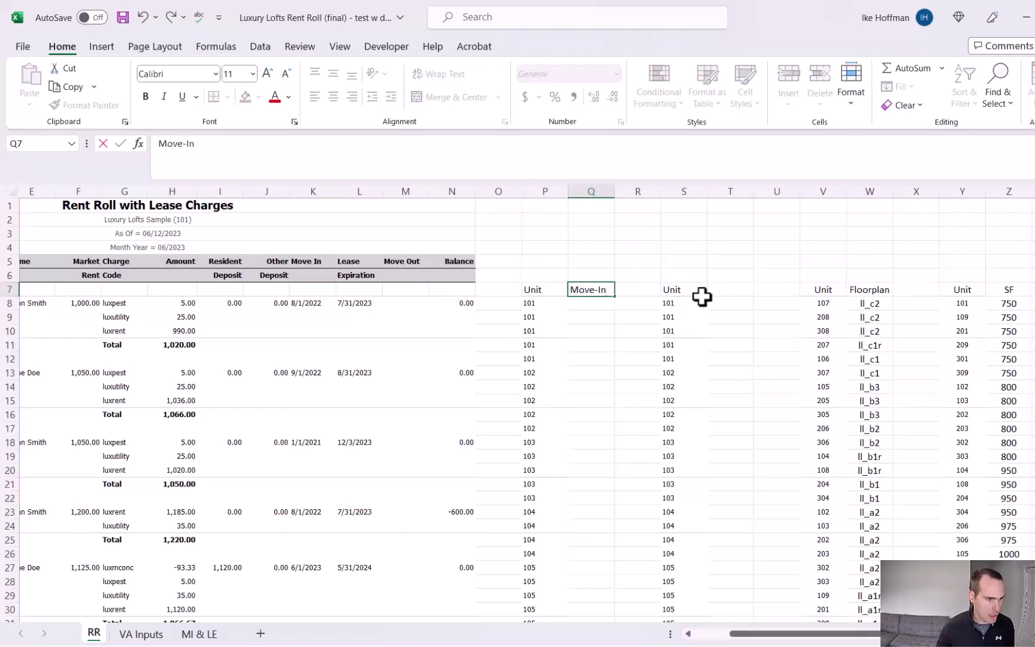
{"action": "left_click", "coordinate": [723, 289]}
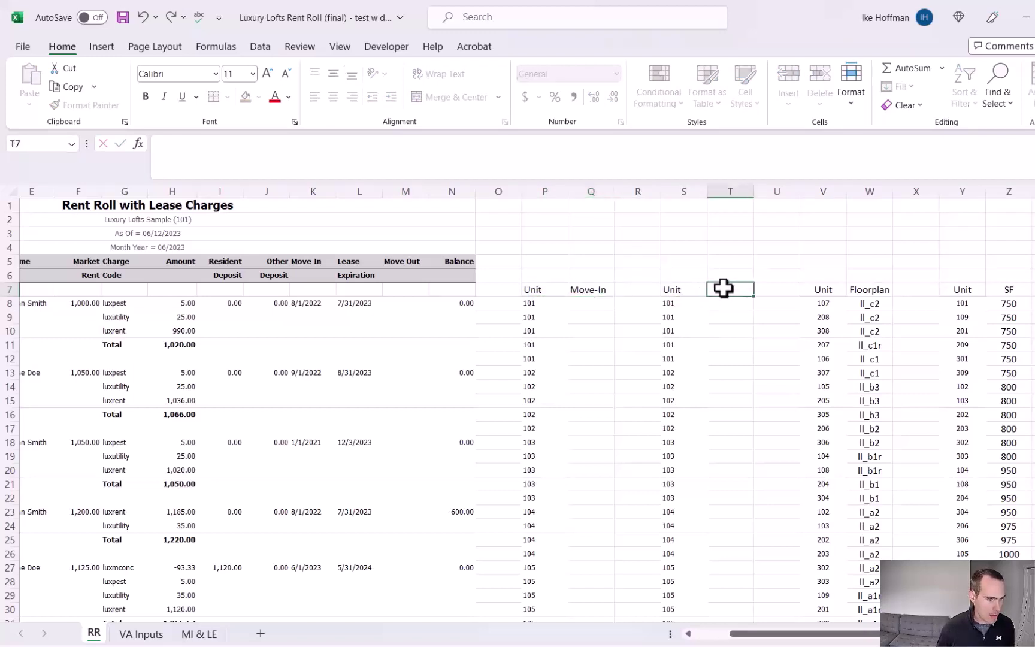
{"action": "type", "text": "Expiration"}
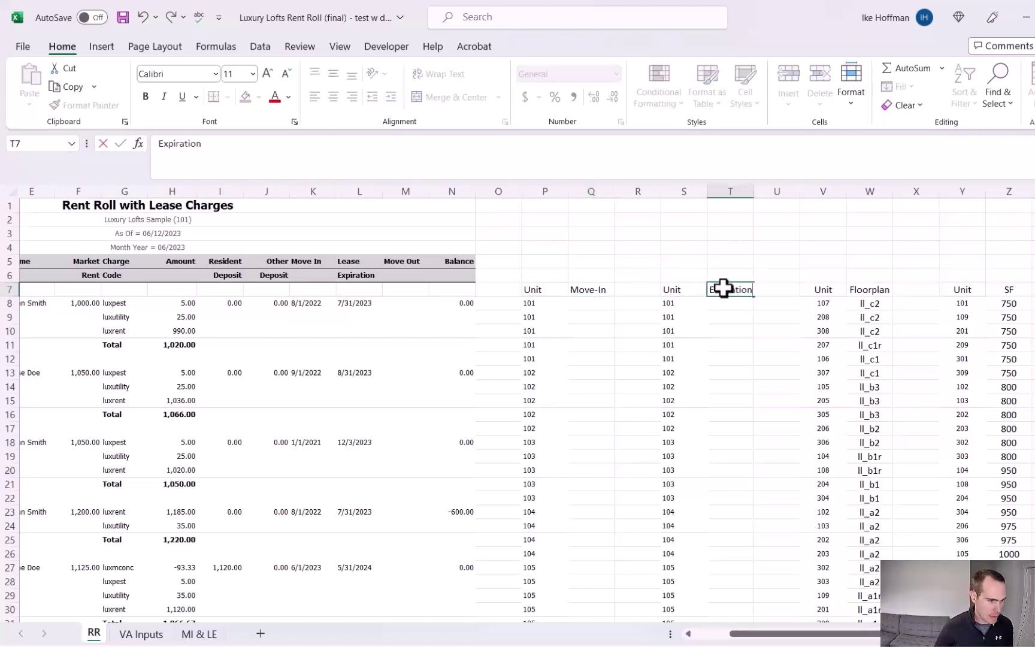
{"action": "key", "text": "Return"}
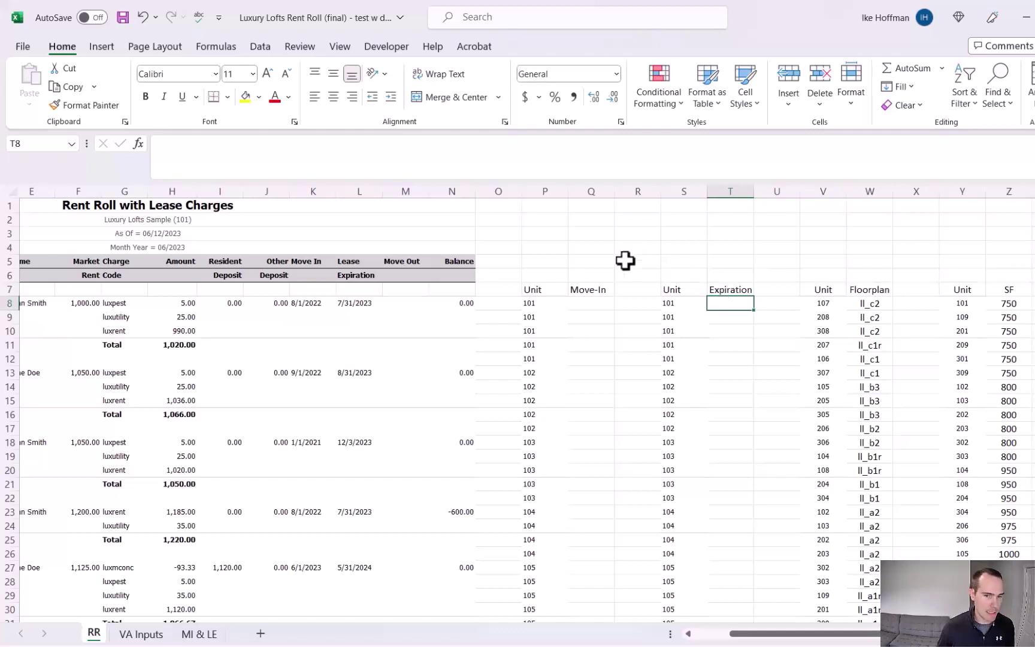
Step: Enter =IF(K8<>"",K8,"") in Q8 and fill it down the Move-In column
{"action": "left_click", "coordinate": [590, 302]}
{"action": "type", "text": "="}
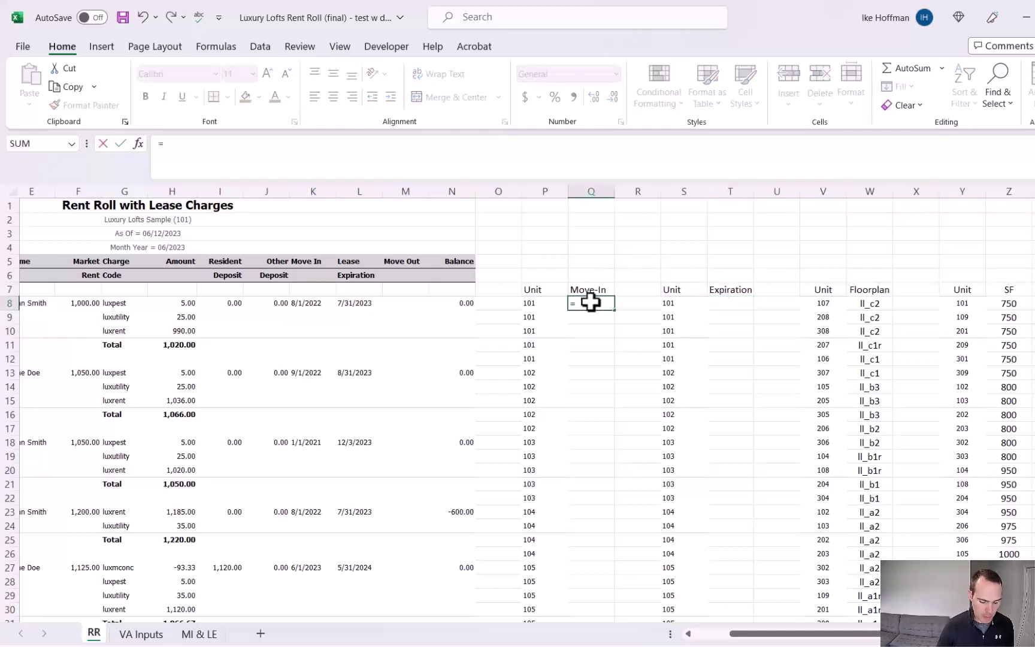
{"action": "type", "text": "if("}
{"action": "left_click", "coordinate": [326, 303]}
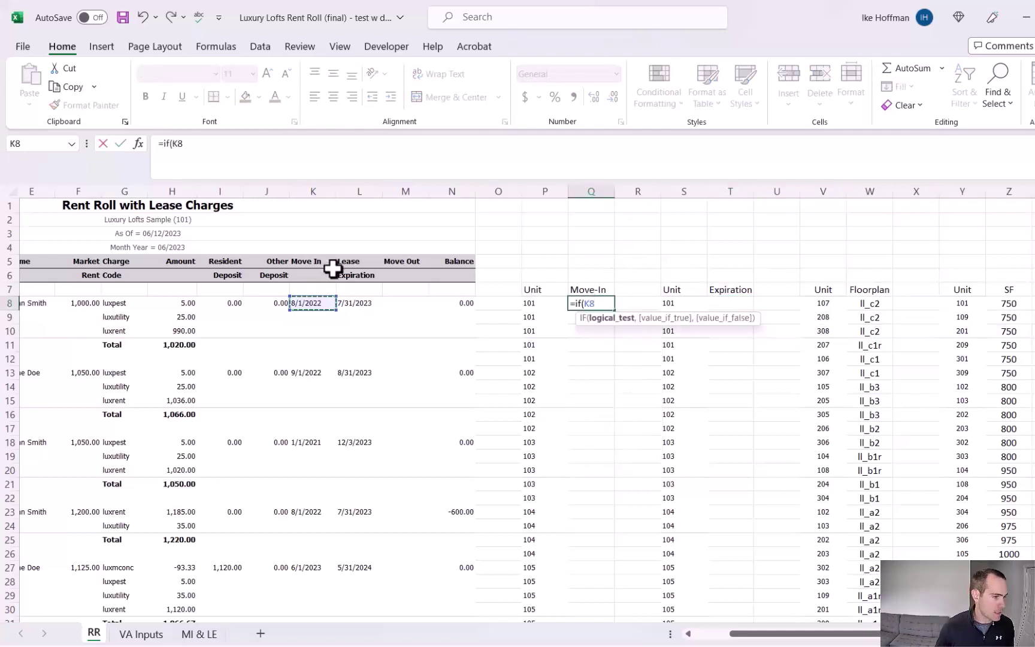
{"action": "type", "text": "<>\"\","}
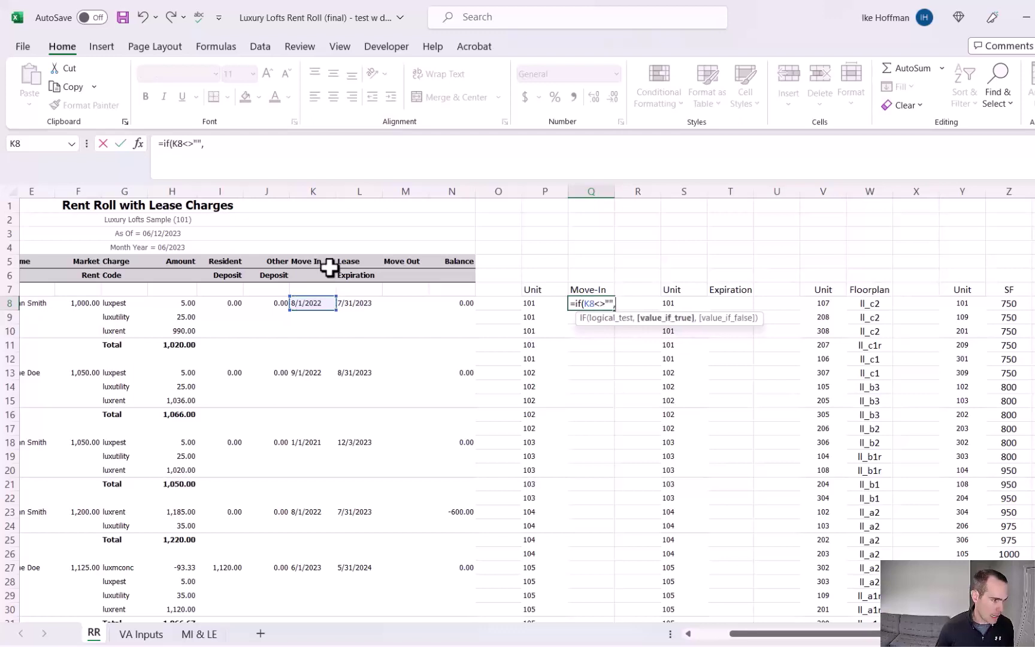
{"action": "left_click", "coordinate": [313, 302]}
{"action": "type", "text": ","}
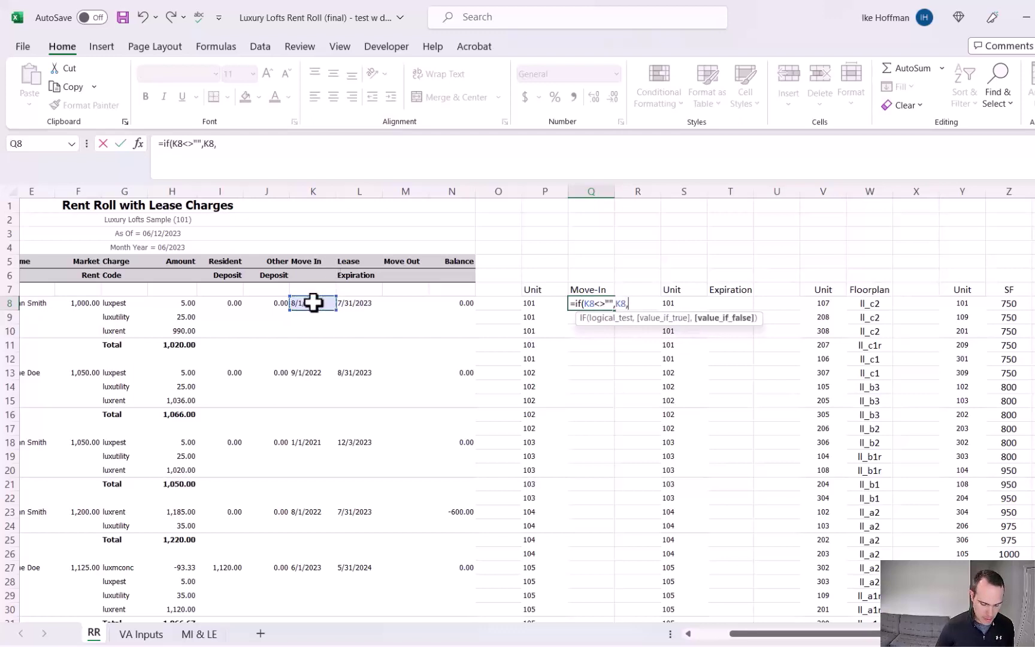
{"action": "type", "text": "\"\")"}
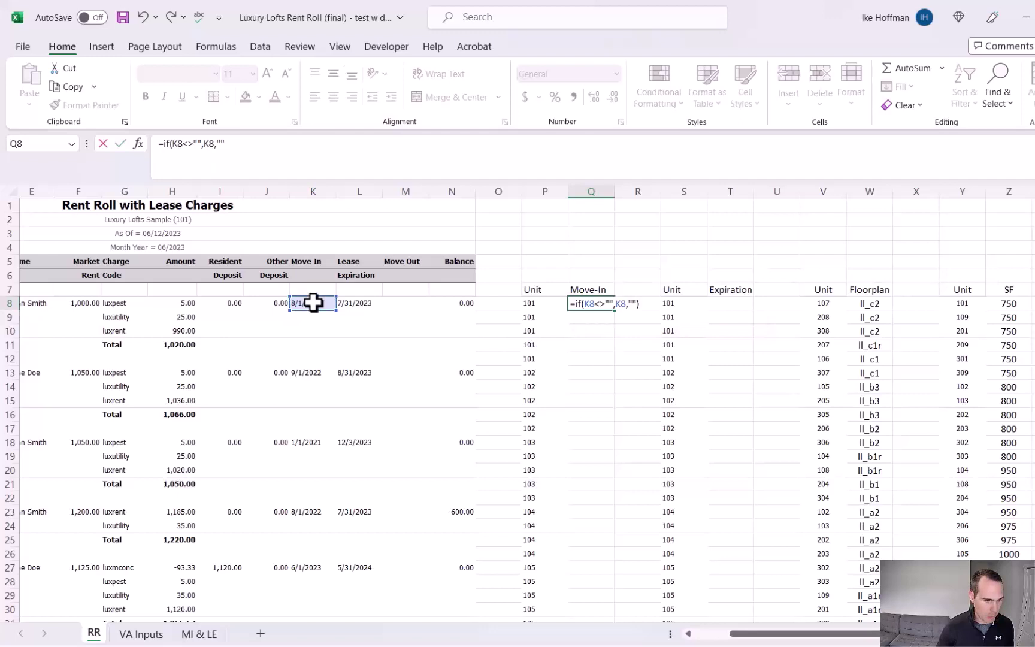
{"action": "key", "text": "ctrl+Return"}
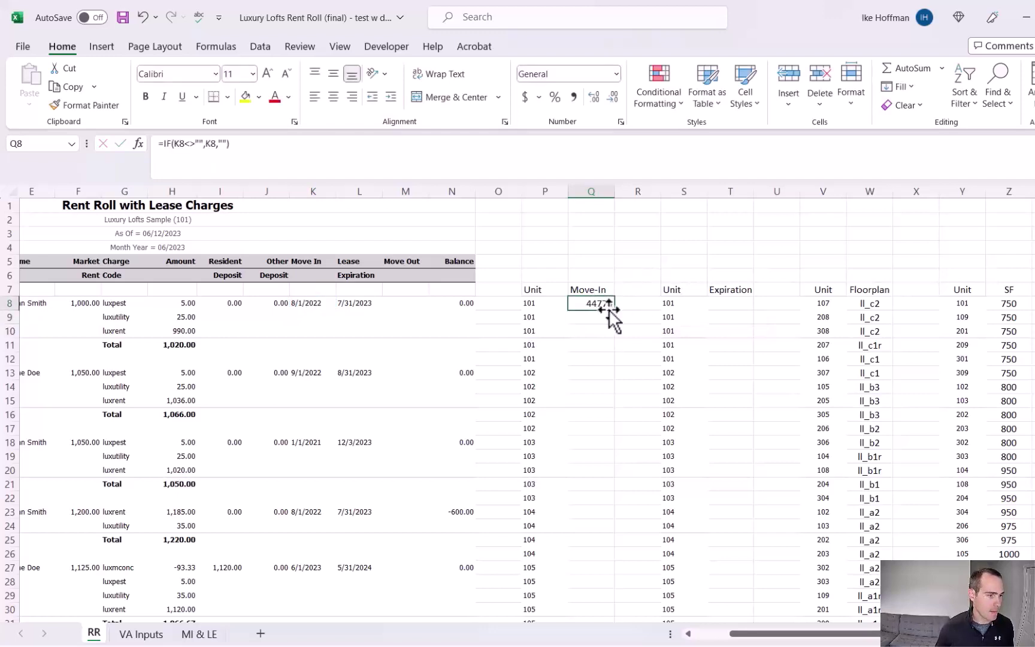
{"action": "double_click", "coordinate": [614, 309]}
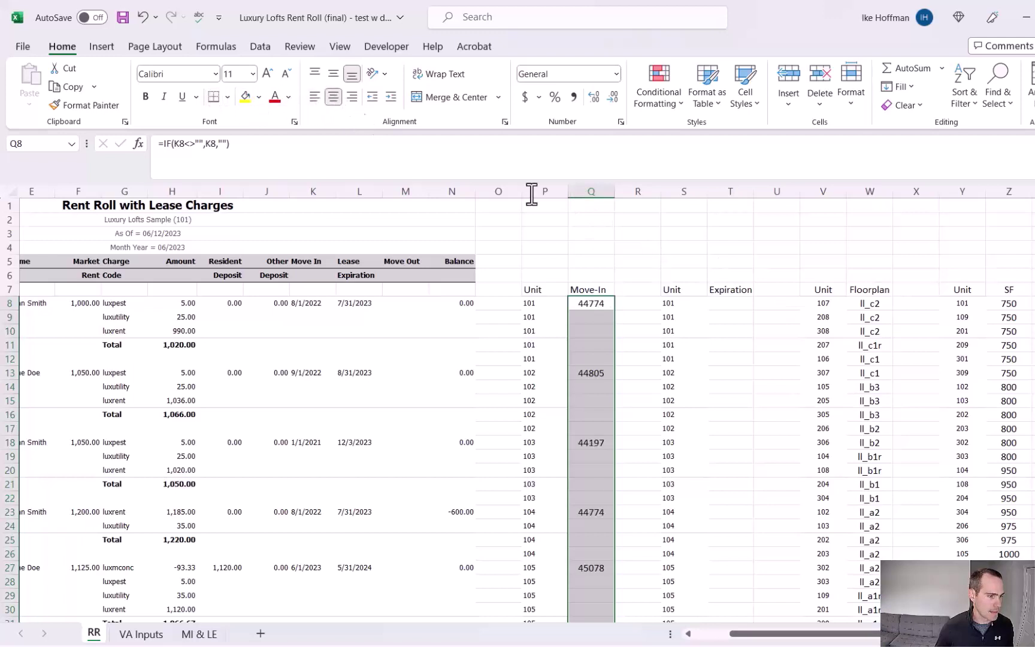
Step: Enter =IF(L8<>"",L8,"") in T8 and fill it down the Expiration column
{"action": "left_click", "coordinate": [739, 303]}
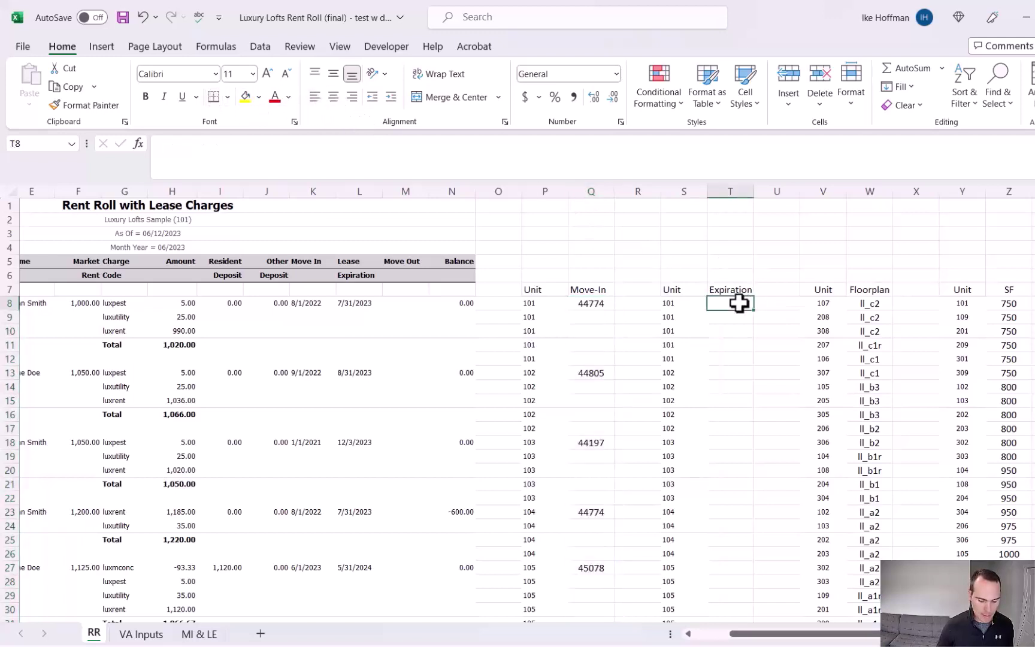
{"action": "type", "text": "=if("}
{"action": "left_click", "coordinate": [362, 302]}
{"action": "type", "text": "<>"}
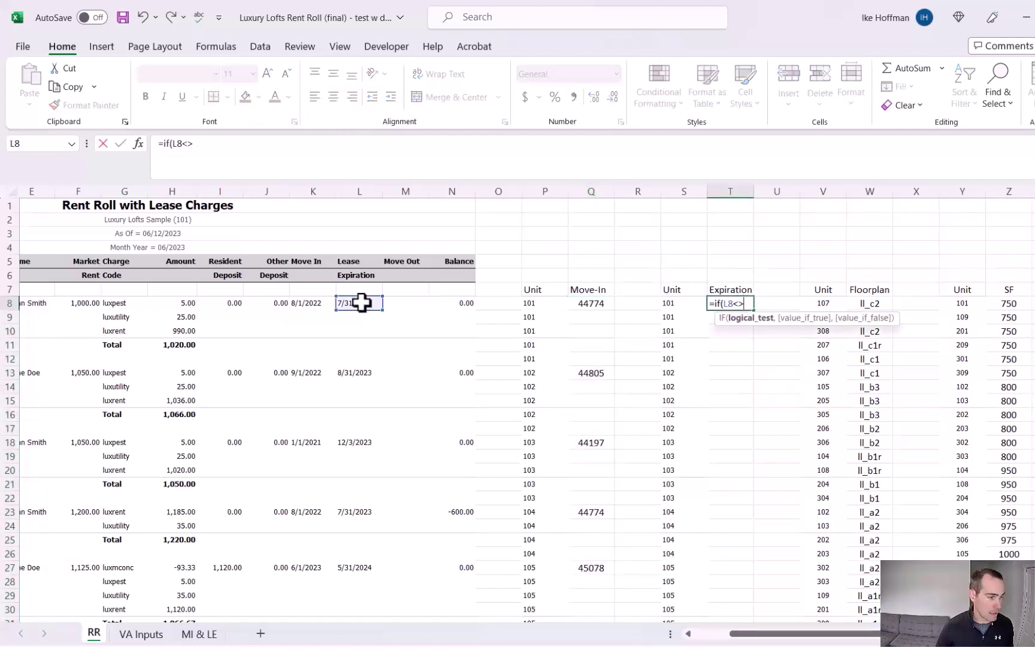
{"action": "type", "text": "\"\","}
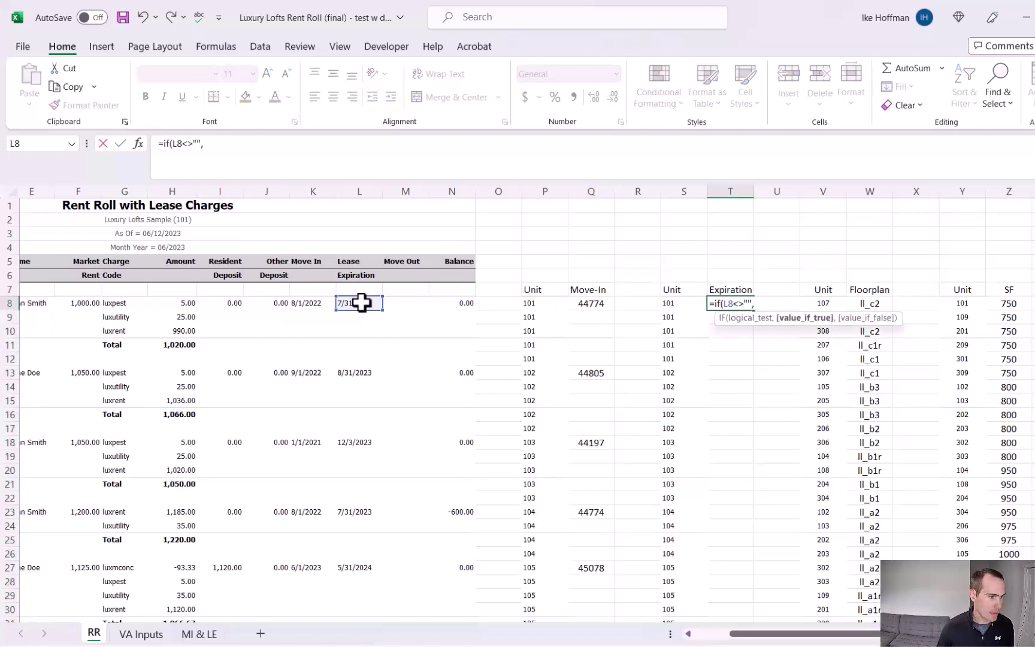
{"action": "left_click", "coordinate": [361, 302]}
{"action": "type", "text": ","}
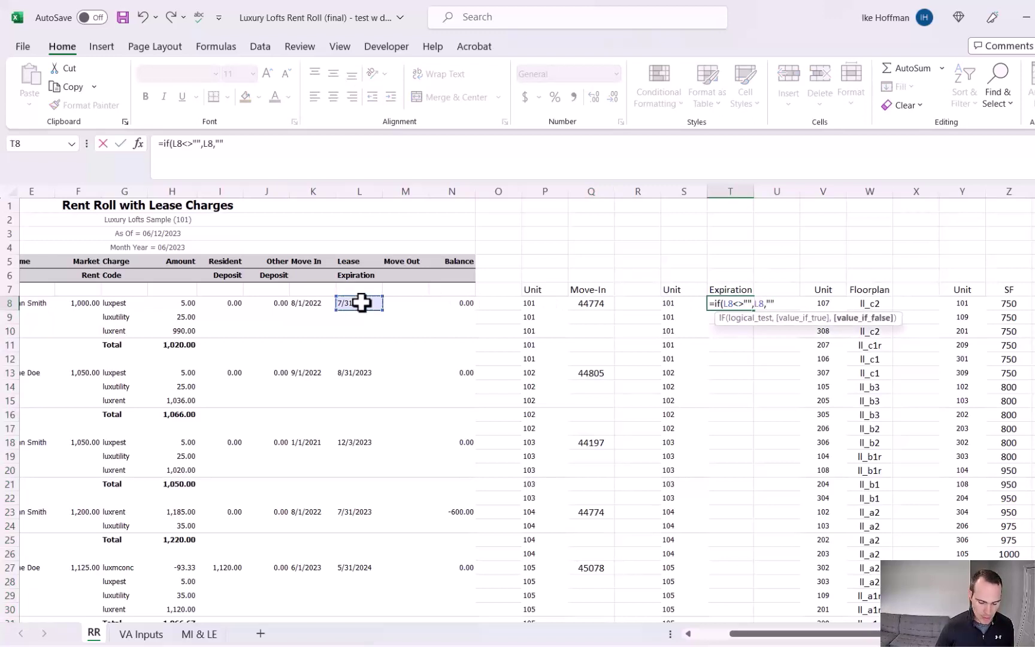
{"action": "type", "text": "\"\""}
{"action": "key", "text": "Return"}
{"action": "left_click", "coordinate": [722, 303]}
{"action": "double_click", "coordinate": [753, 309]}
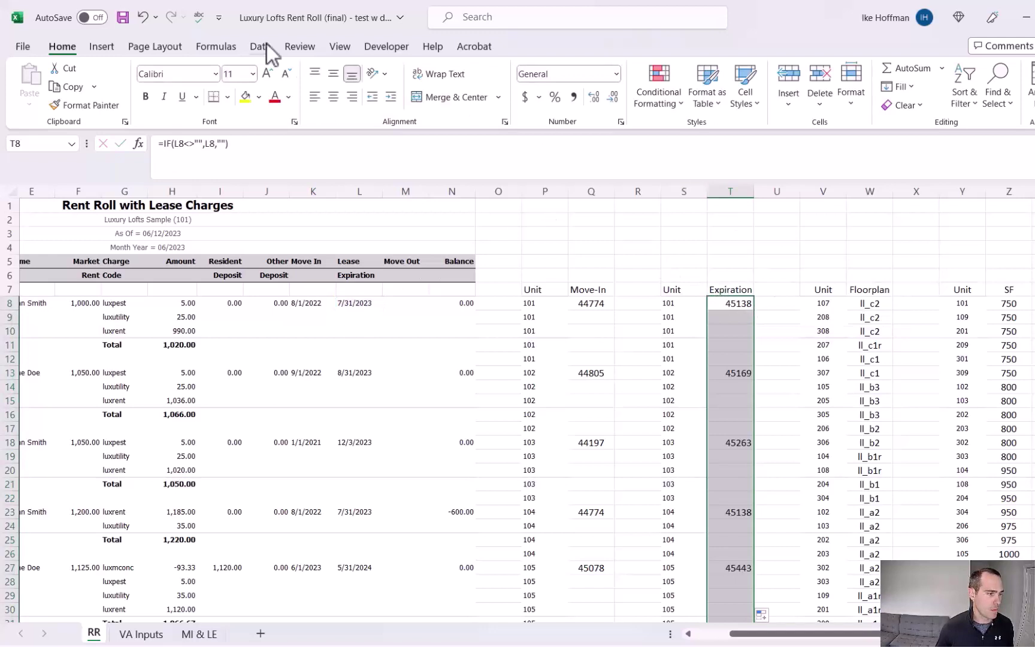
{"action": "left_click", "coordinate": [336, 97]}
{"action": "left_click_drag", "start_coordinate": [533, 289], "coordinate": [718, 294]}
Step: Convert the P7:T137 block to values with Paste Special > Values
{"action": "double_click", "coordinate": [718, 296], "text": "shift"}
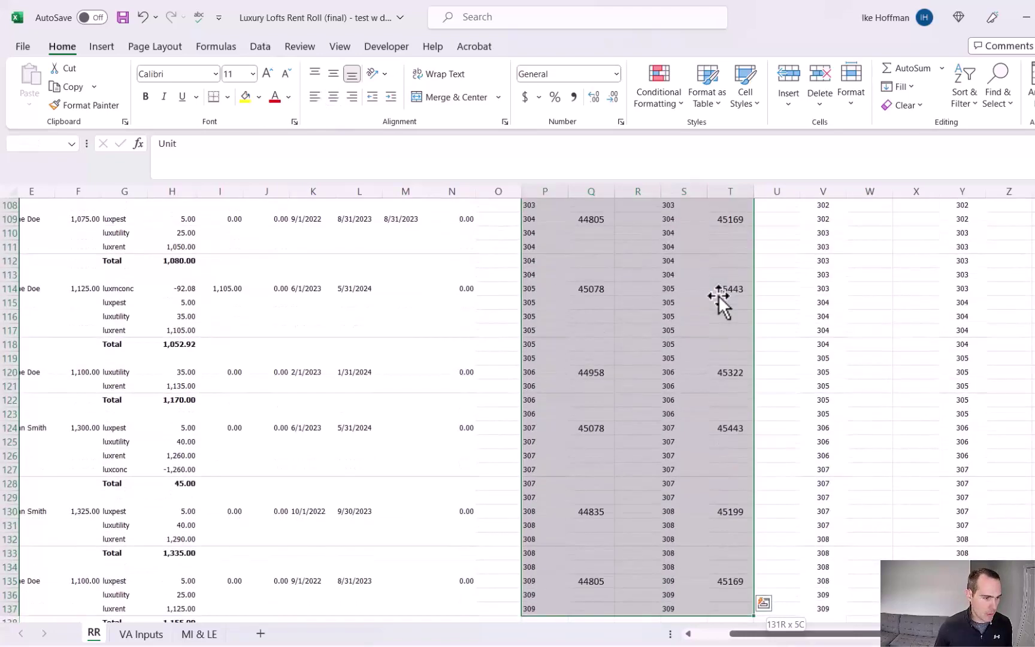
{"action": "key", "text": "ctrl+c"}
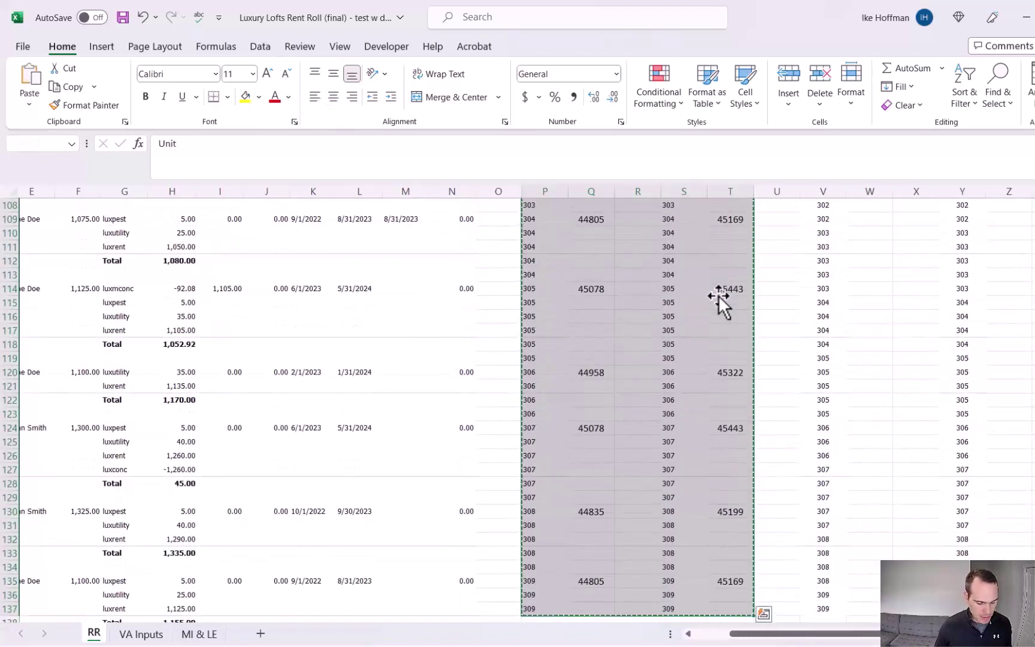
{"action": "key", "text": "ctrl+alt+v"}
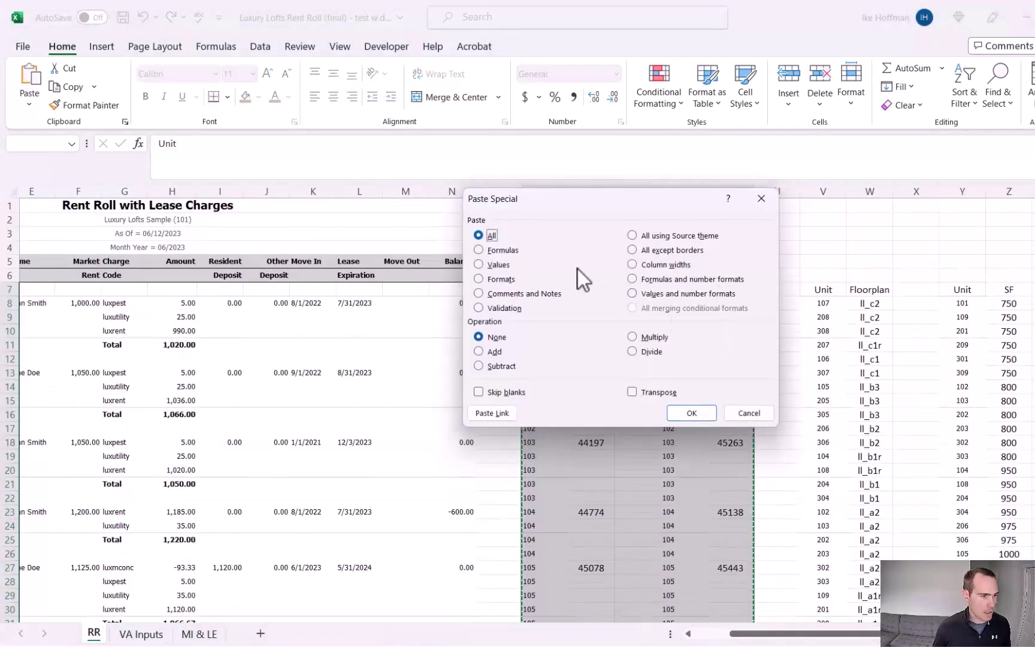
{"action": "left_click", "coordinate": [479, 264]}
{"action": "left_click", "coordinate": [706, 407]}
{"action": "left_click", "coordinate": [637, 374]}
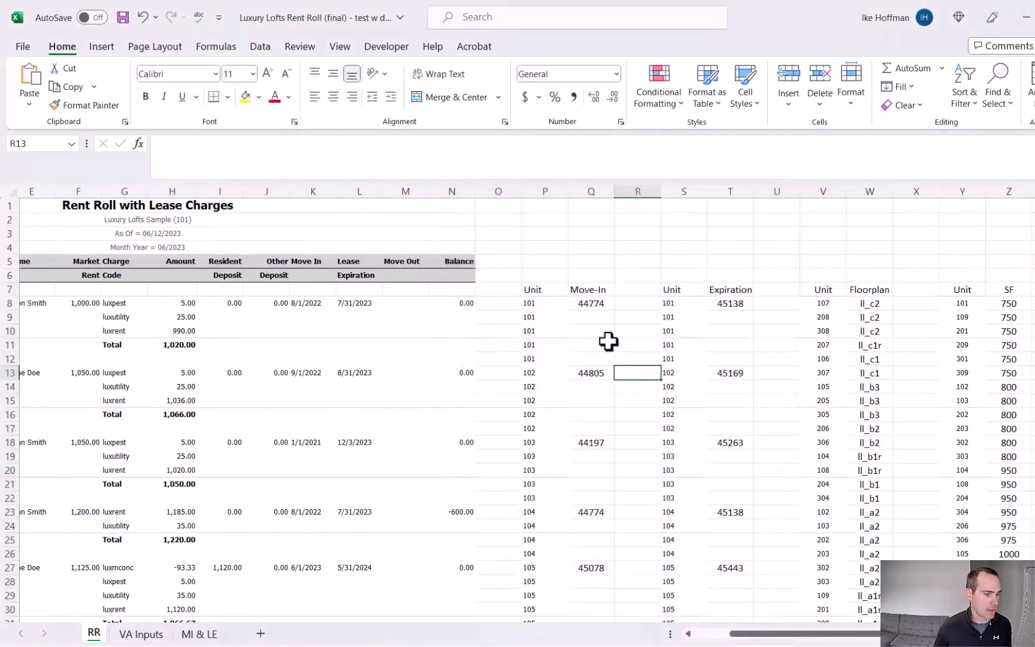
Step: Custom-sort the Unit/Move-In pair by Move-In, oldest first
{"action": "left_click_drag", "start_coordinate": [542, 290], "coordinate": [590, 289]}
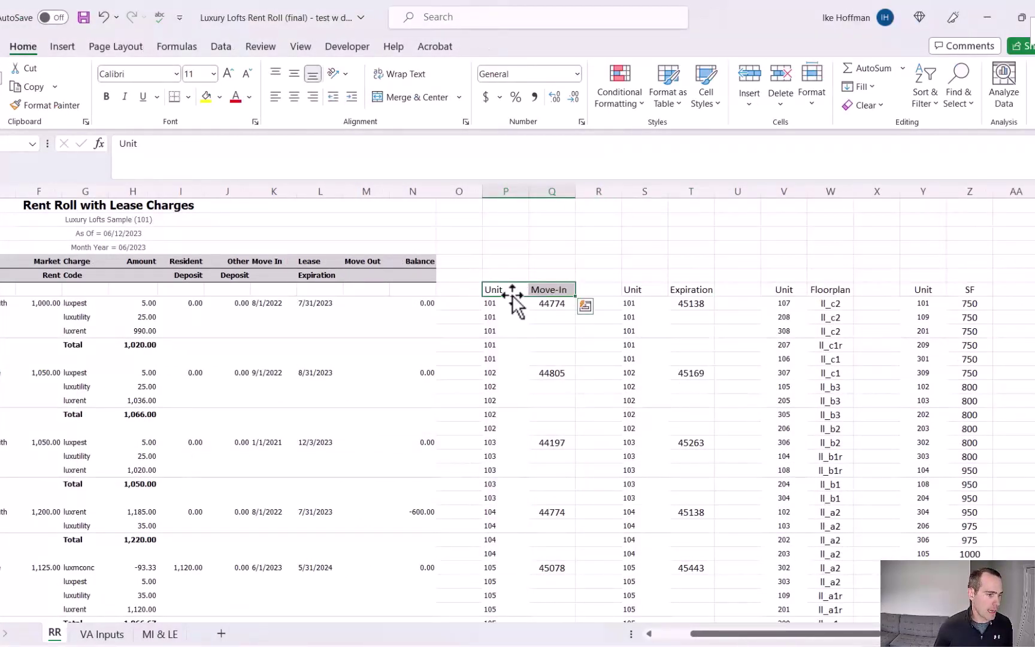
{"action": "left_click", "coordinate": [934, 99]}
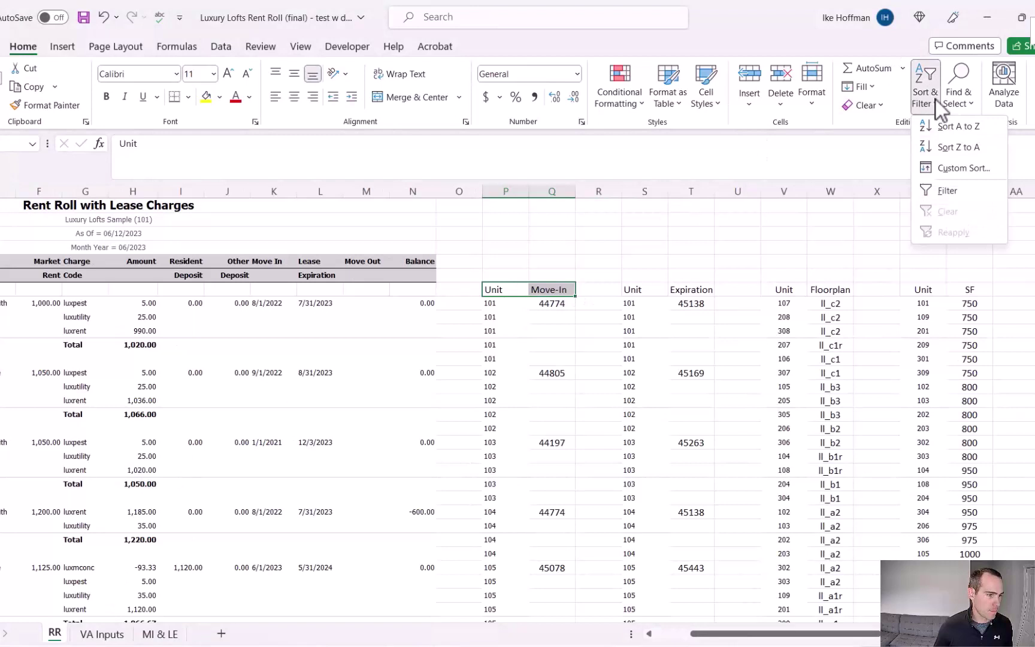
{"action": "left_click", "coordinate": [953, 166]}
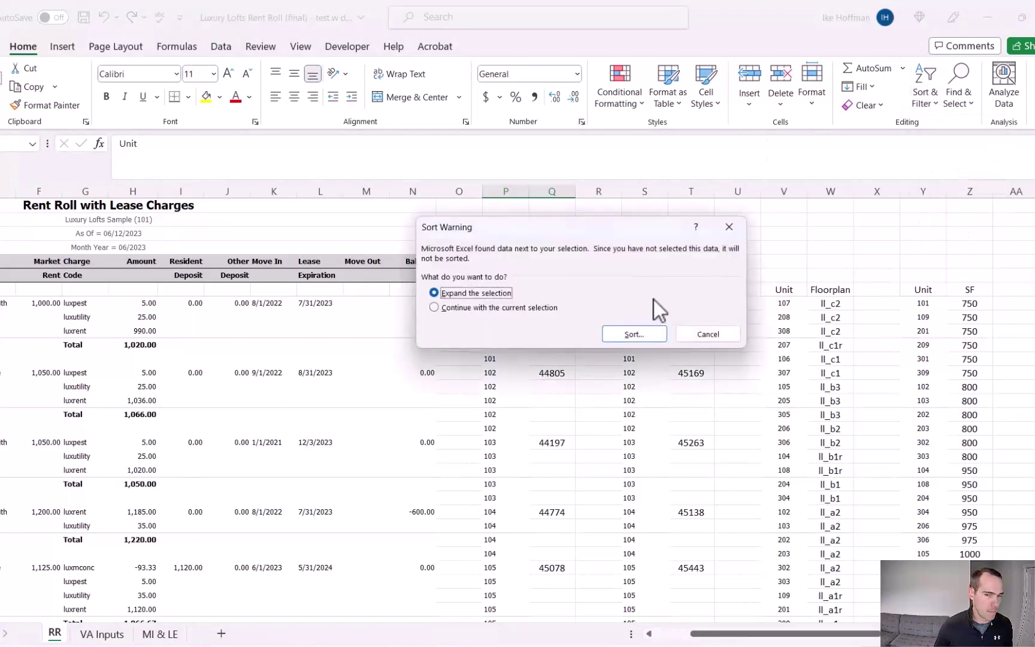
{"action": "left_click", "coordinate": [639, 333]}
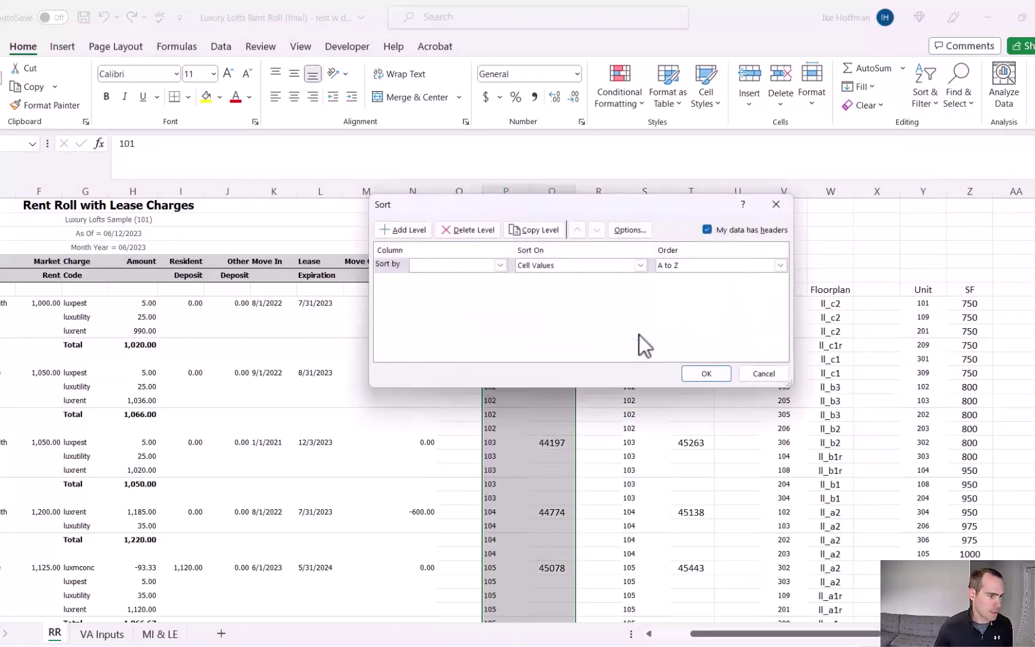
{"action": "left_click", "coordinate": [501, 265]}
{"action": "left_click", "coordinate": [468, 295]}
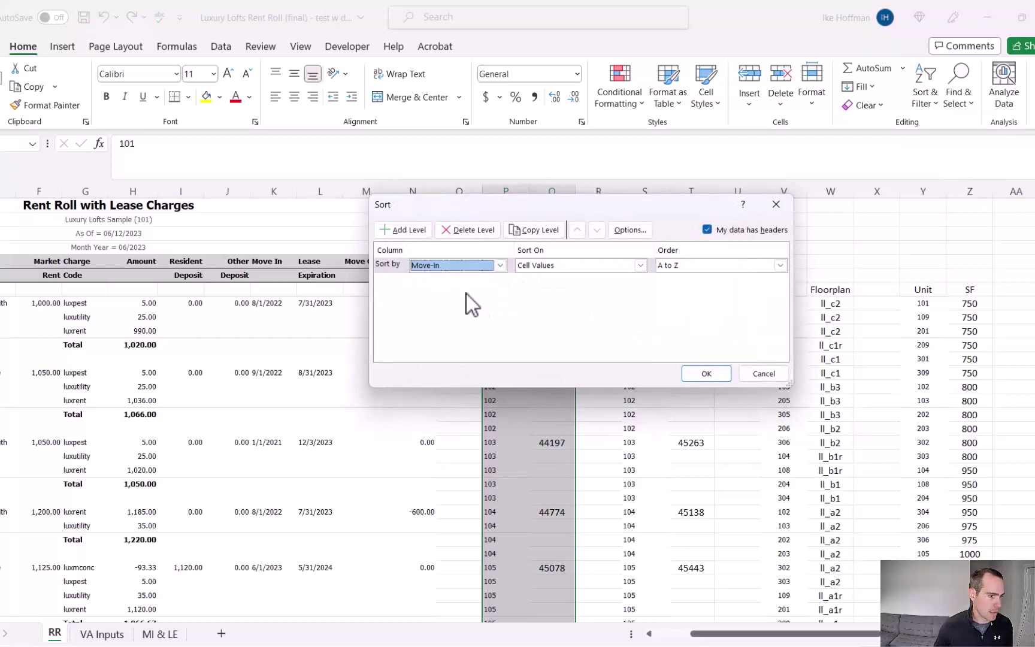
{"action": "left_click", "coordinate": [710, 373]}
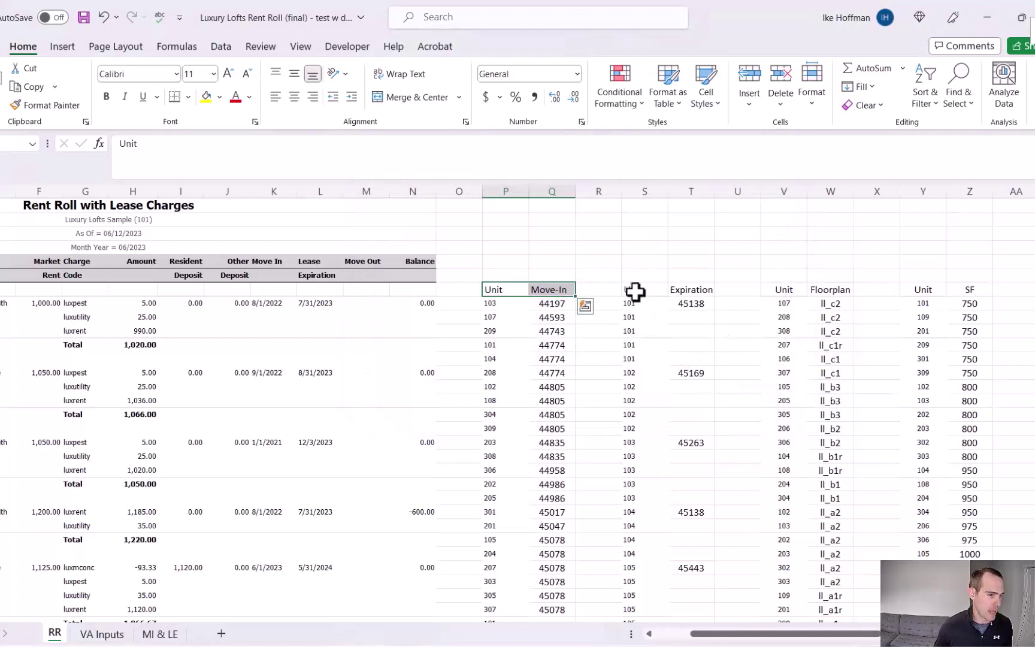
{"action": "left_click_drag", "start_coordinate": [634, 292], "coordinate": [677, 292]}
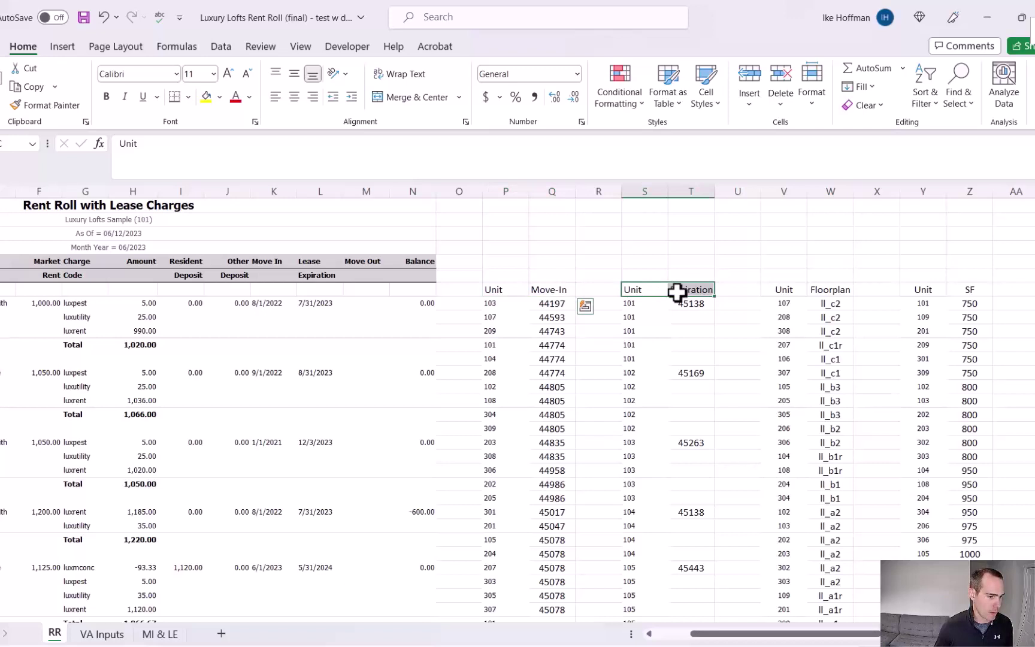
Step: Custom-sort columns S:T by Expiration, A to Z
{"action": "left_click", "coordinate": [930, 93]}
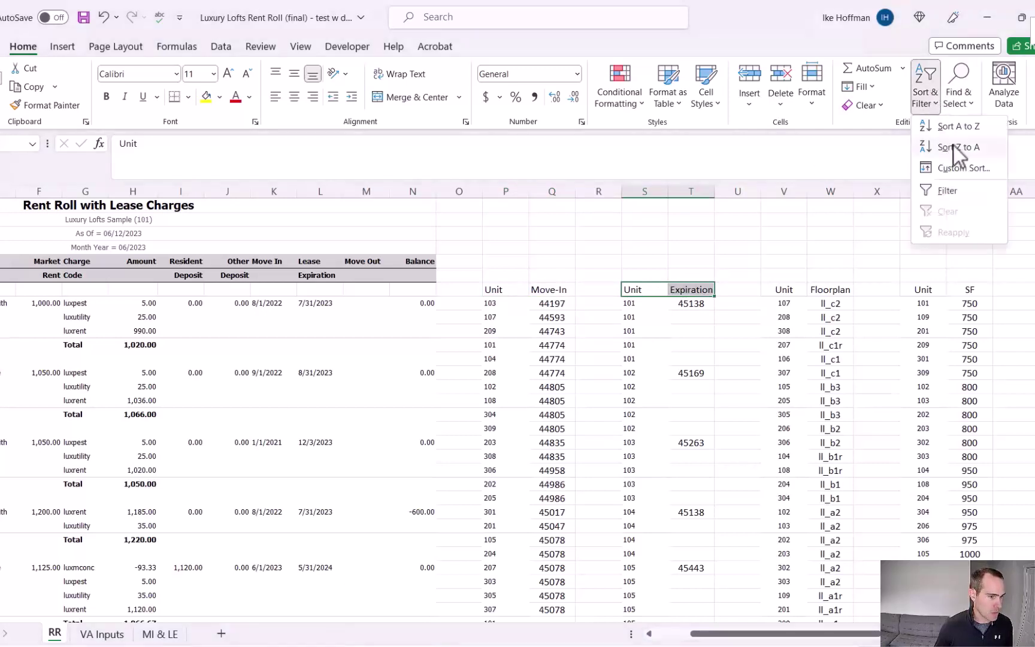
{"action": "left_click", "coordinate": [964, 168]}
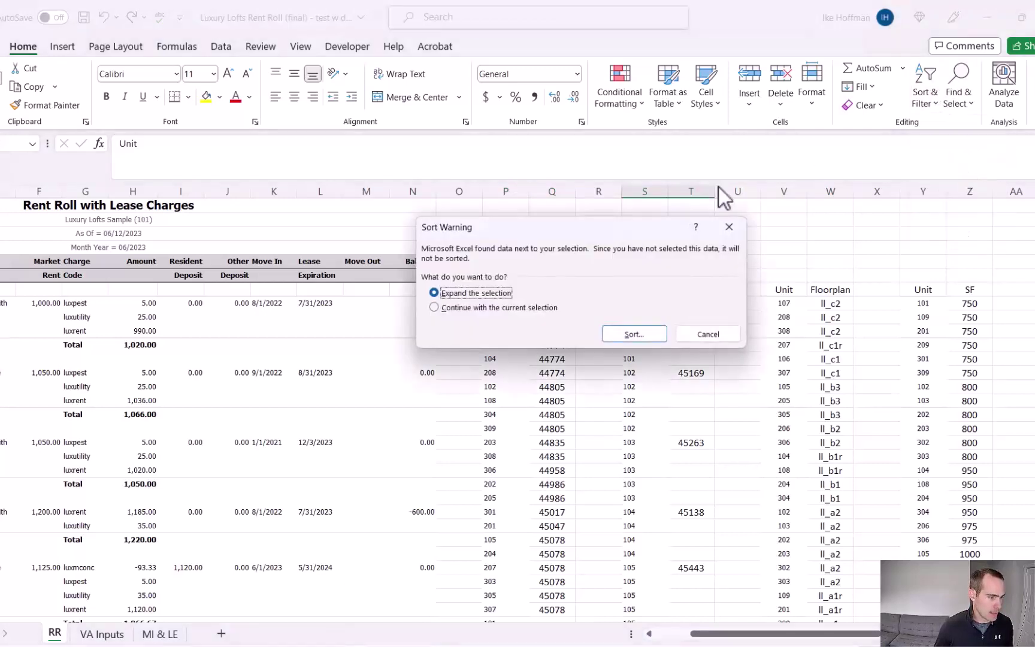
{"action": "left_click", "coordinate": [649, 332]}
{"action": "left_click", "coordinate": [499, 265]}
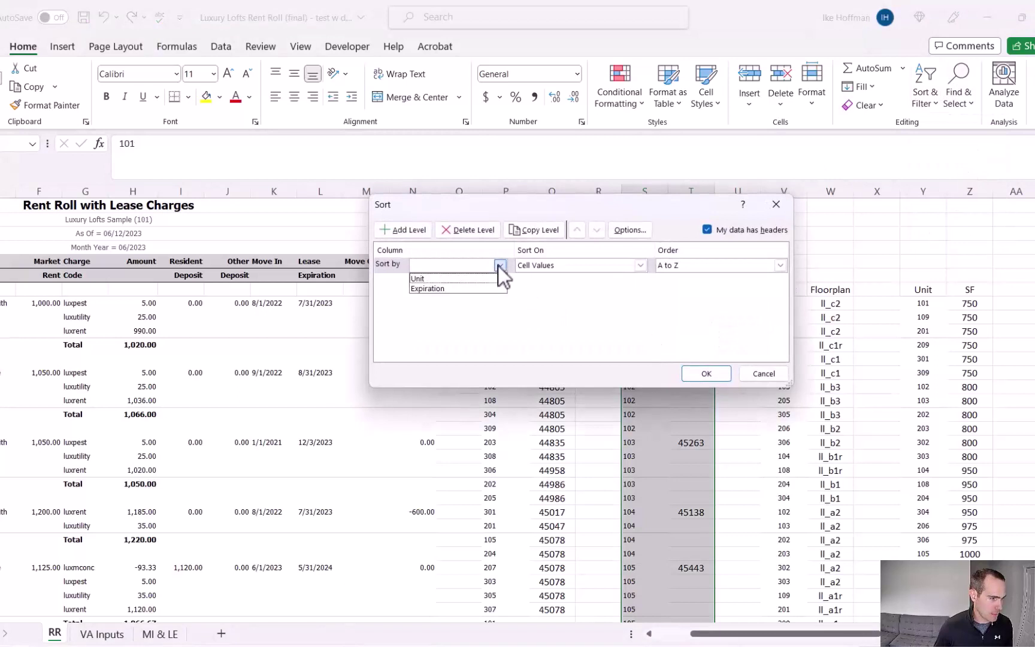
{"action": "left_click", "coordinate": [490, 289]}
{"action": "left_click", "coordinate": [706, 373]}
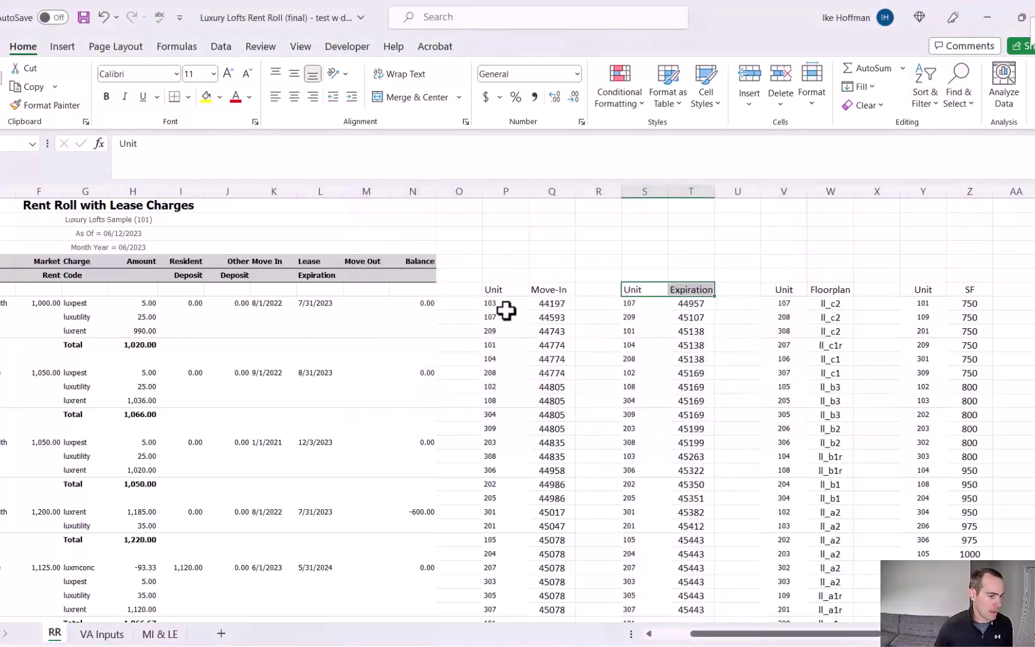
{"action": "scroll", "coordinate": [562, 340], "scroll_direction": "down", "scroll_amount": 4}
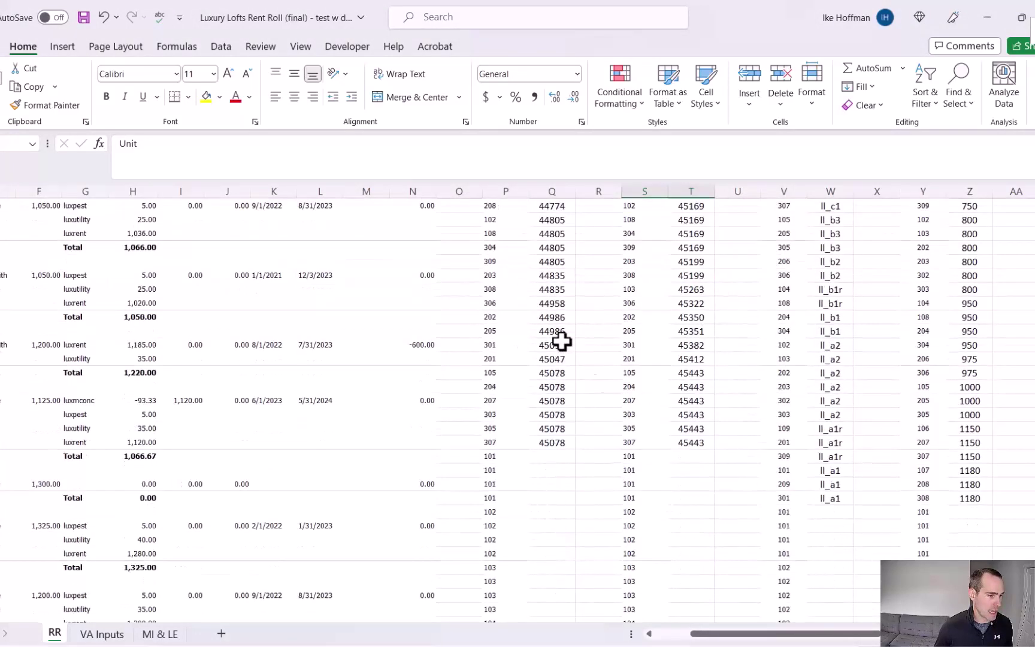
Step: Add Move-In and Expiration headings beside Act in the unit table
{"action": "scroll", "coordinate": [561, 340], "scroll_direction": "up", "scroll_amount": 4}
{"action": "left_click_drag", "start_coordinate": [791, 633], "coordinate": [945, 633]}
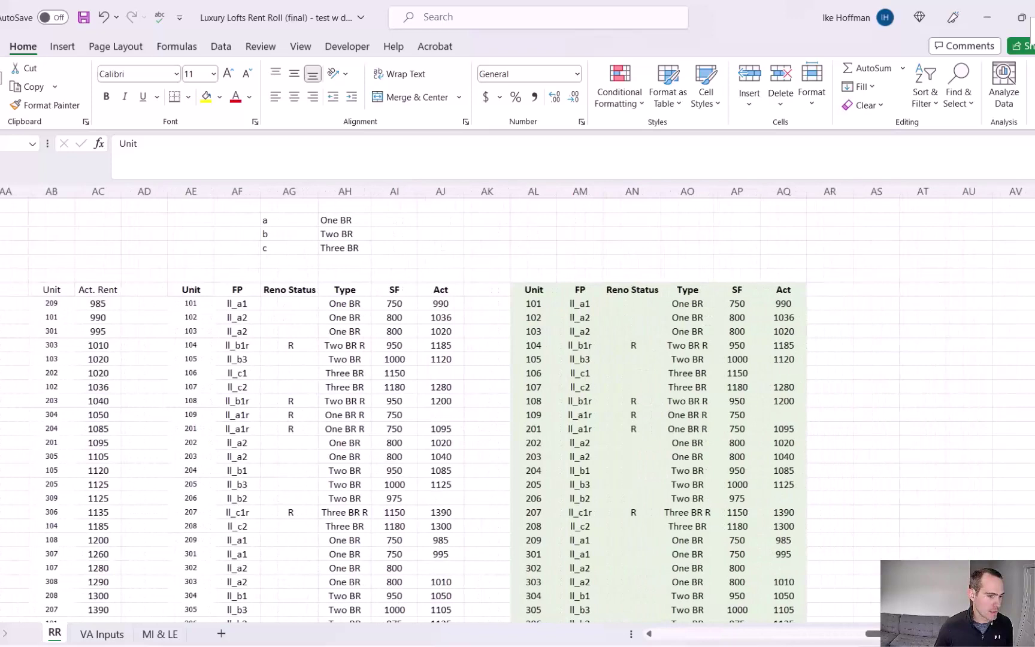
{"action": "left_click", "coordinate": [829, 281]}
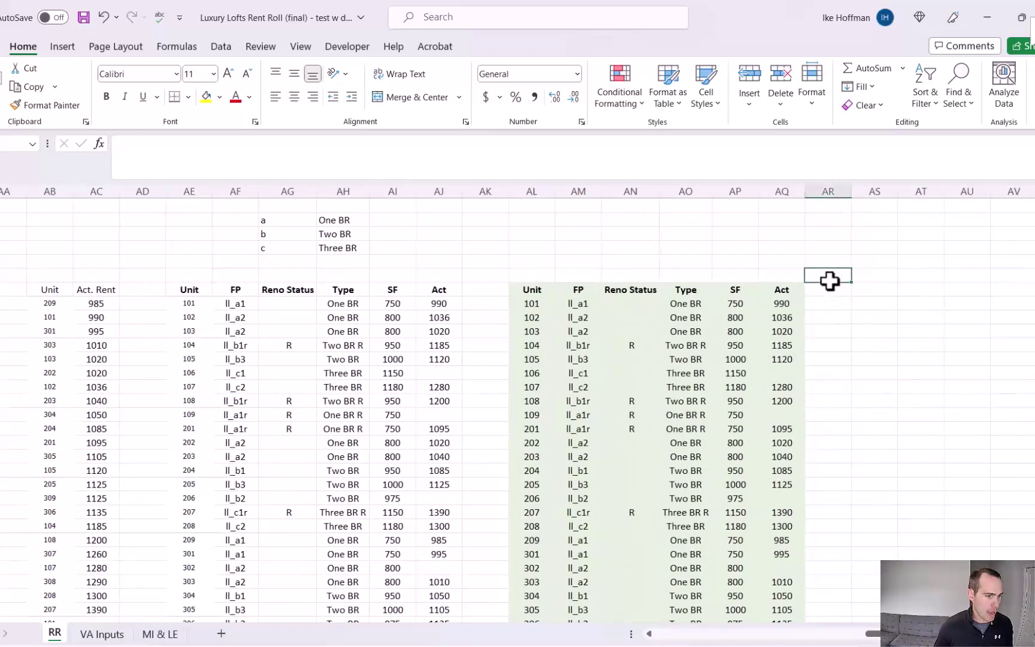
{"action": "left_click", "coordinate": [832, 289]}
{"action": "type", "text": "Move"}
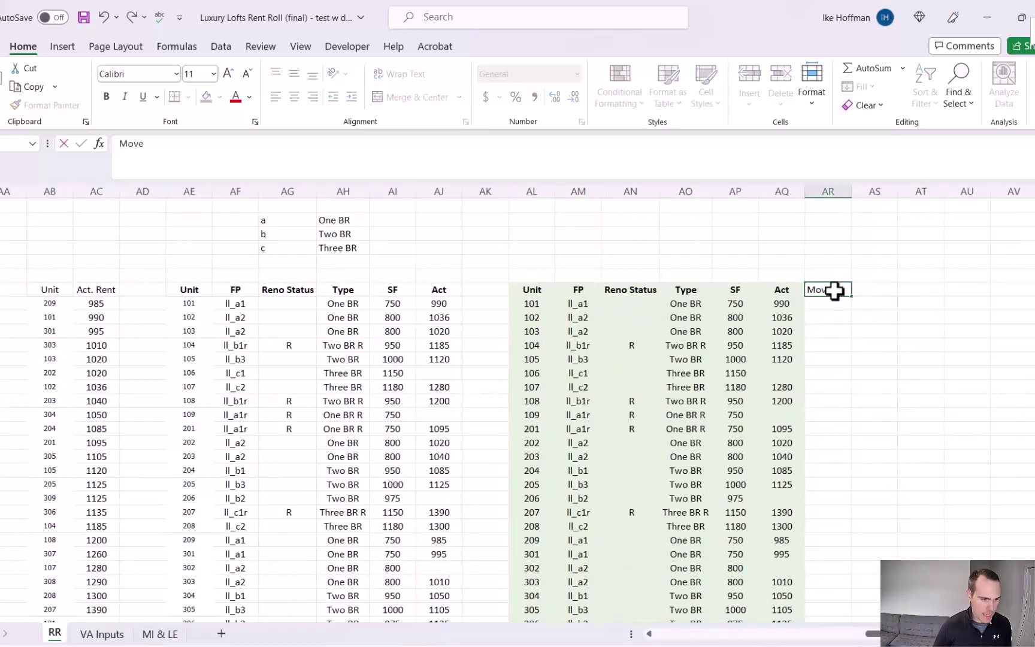
{"action": "type", "text": "-In"}
{"action": "key", "text": "Tab"}
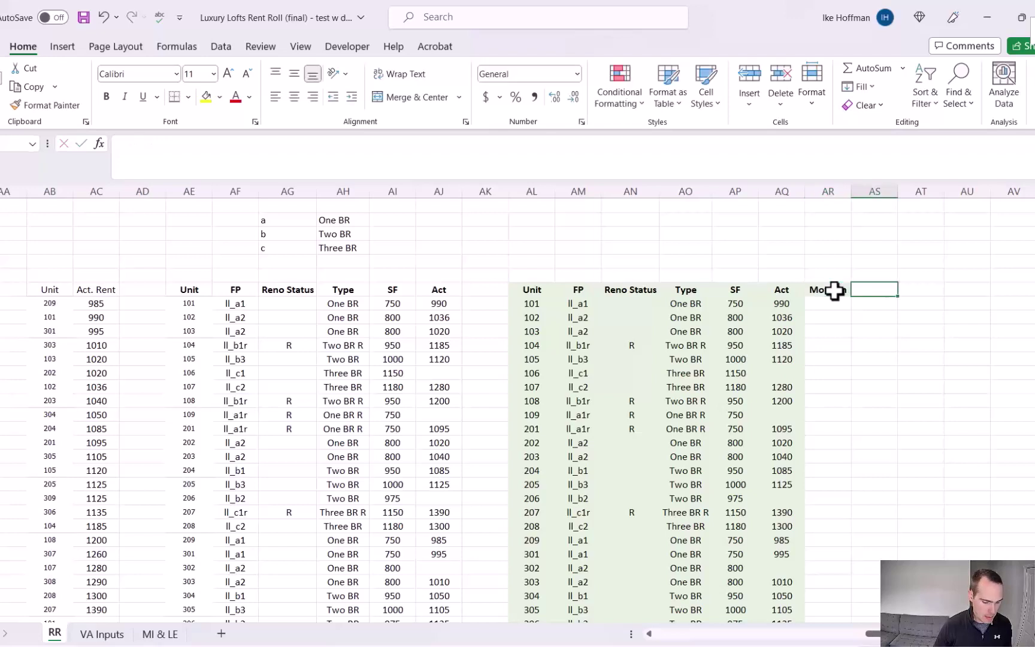
{"action": "type", "text": "Expiration"}
{"action": "key", "text": "Return"}
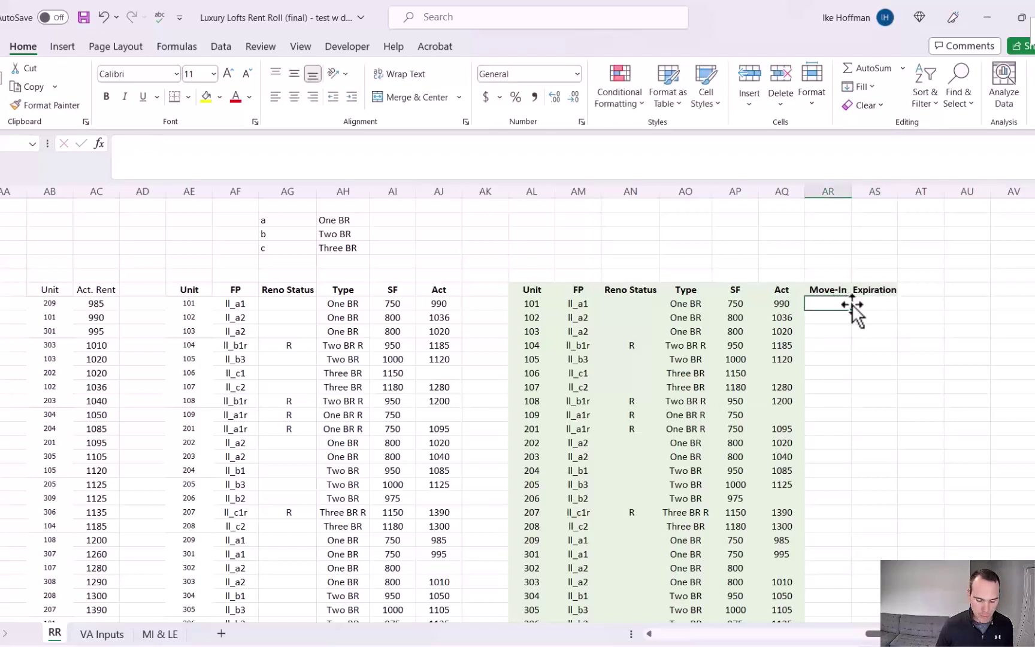
Step: Enter =VLOOKUP($AL8,$P$8:$Q$30,2,FALSE) in AR8, returning 44774 for unit 101
{"action": "type", "text": "="}
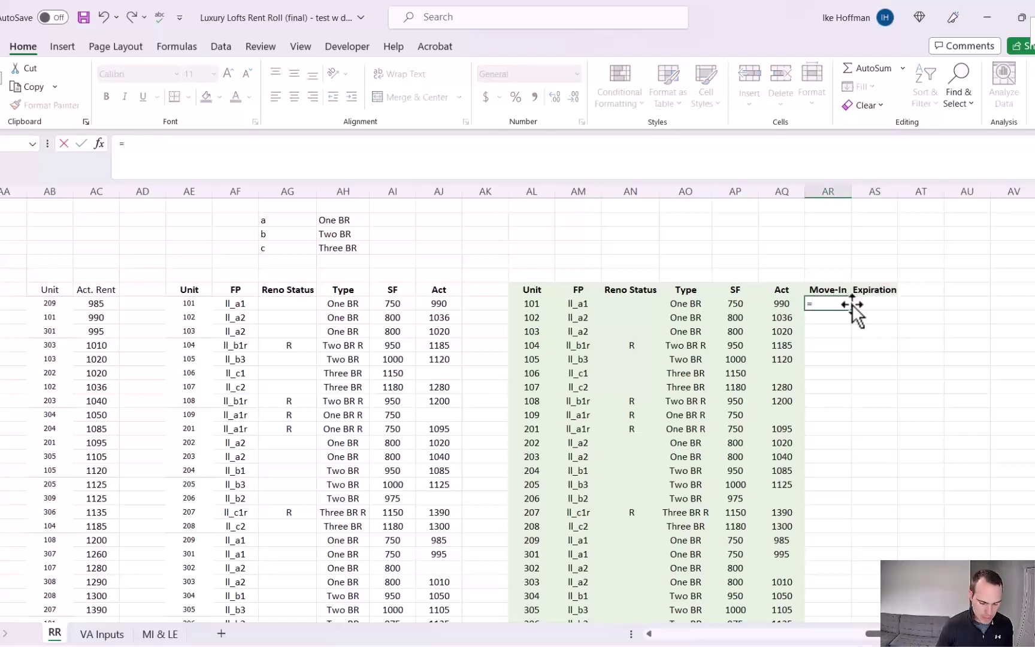
{"action": "type", "text": "vl"}
{"action": "key", "text": "Tab"}
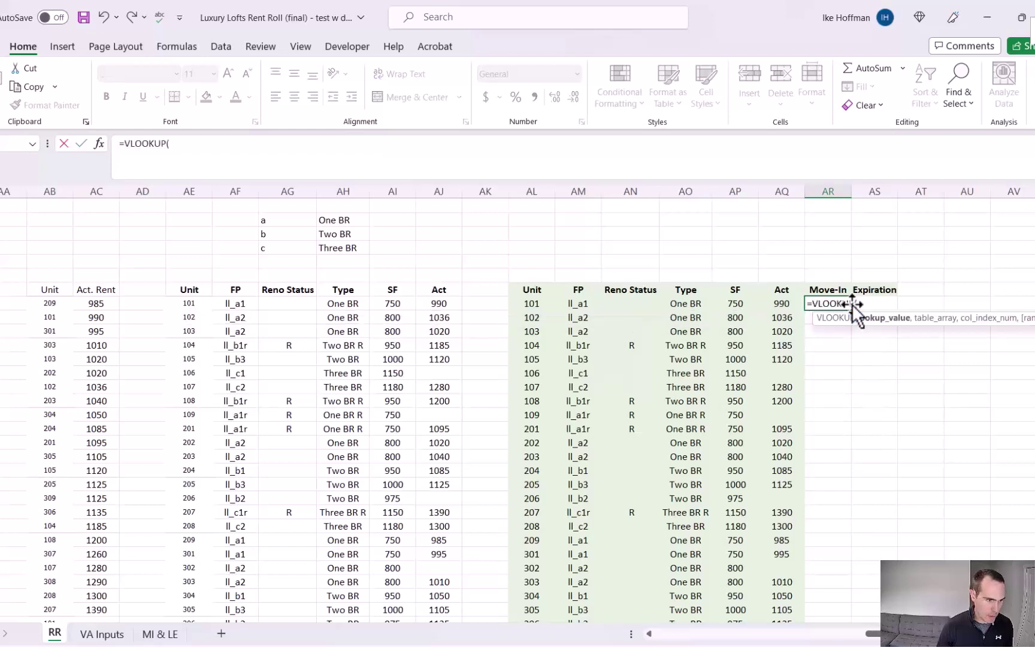
{"action": "left_click", "coordinate": [535, 303]}
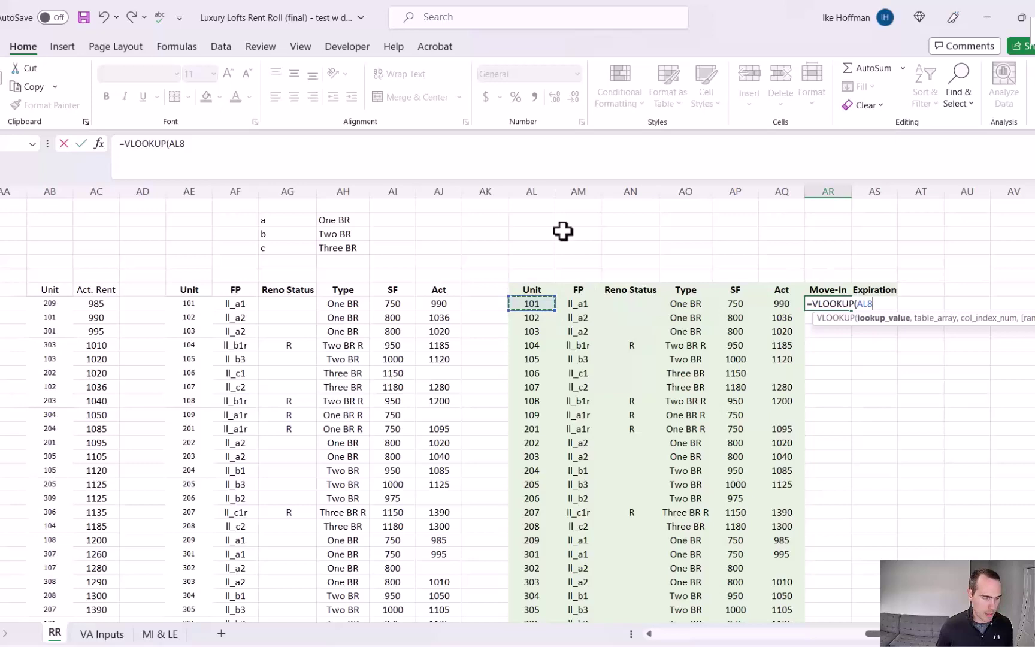
{"action": "key", "text": "F4"}
{"action": "key", "text": "F4"}
{"action": "key", "text": "F4"}
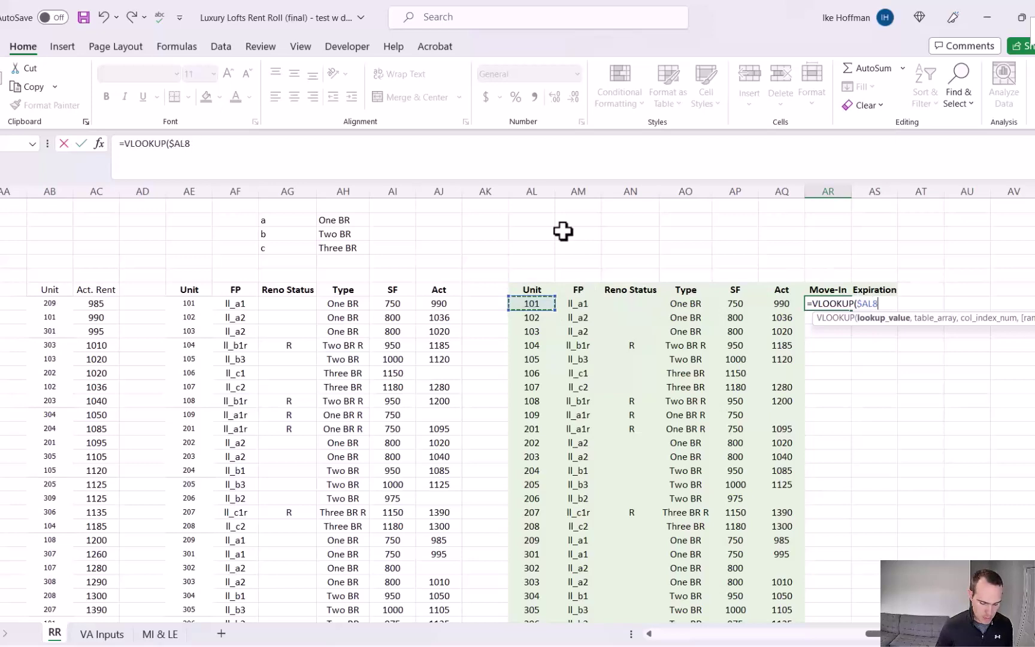
{"action": "type", "text": ","}
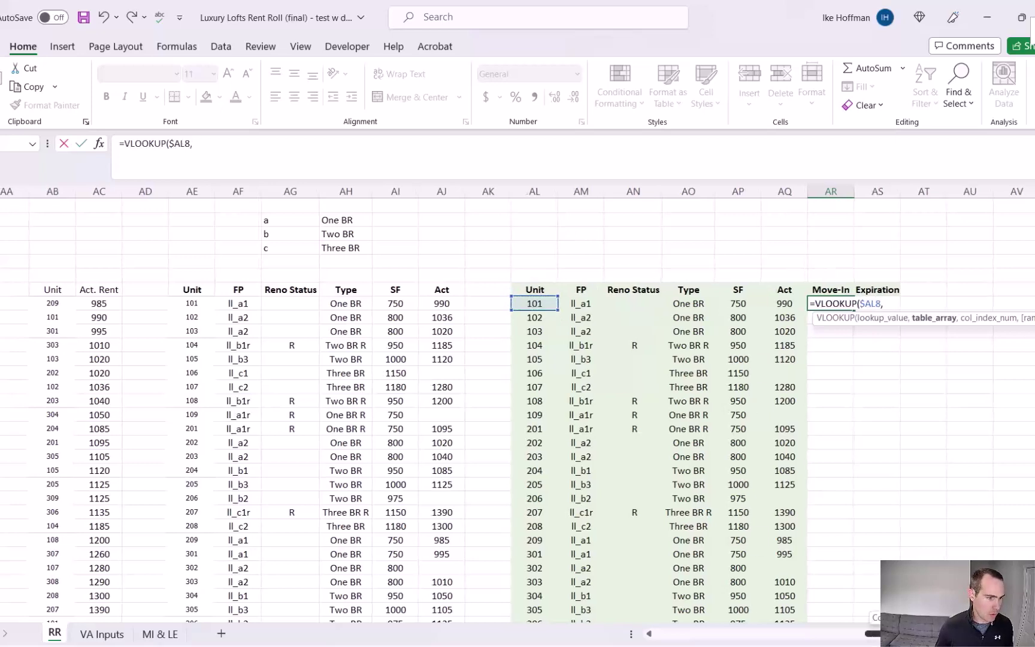
{"action": "scroll", "coordinate": [589, 406], "scroll_direction": "left", "scroll_amount": 10}
{"action": "left_click_drag", "start_coordinate": [555, 304], "coordinate": [615, 415]}
{"action": "key", "text": "F4"}
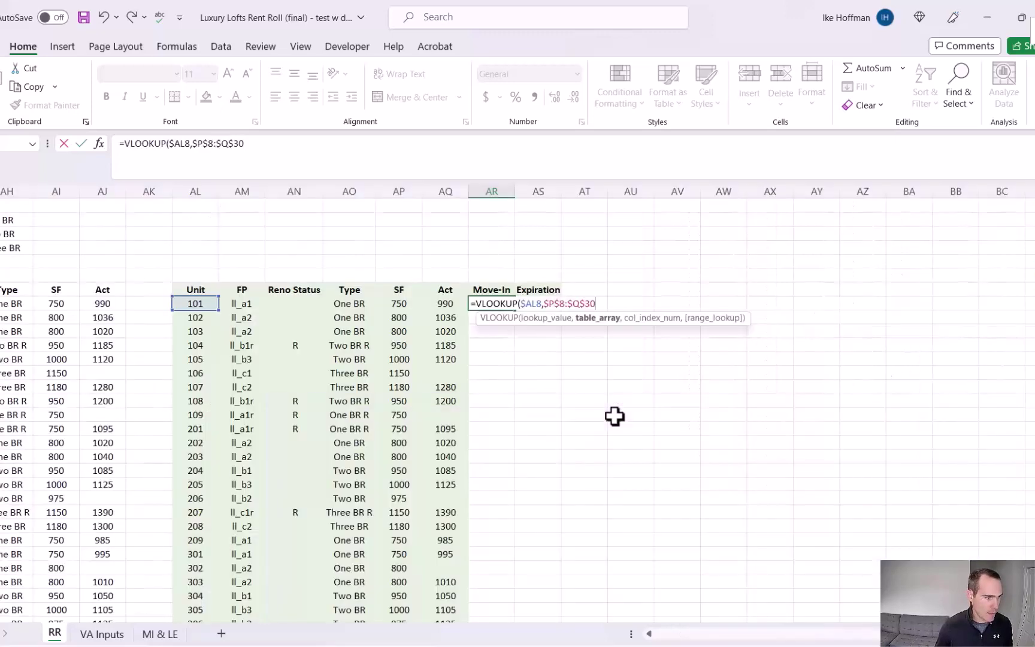
{"action": "type", "text": ","}
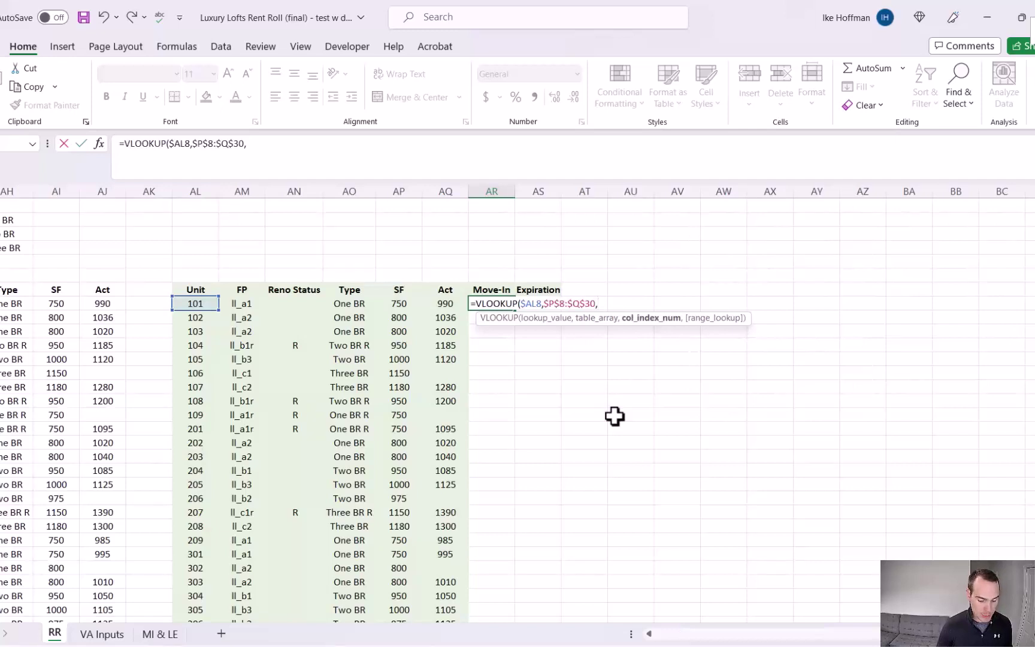
{"action": "type", "text": "2,fa"}
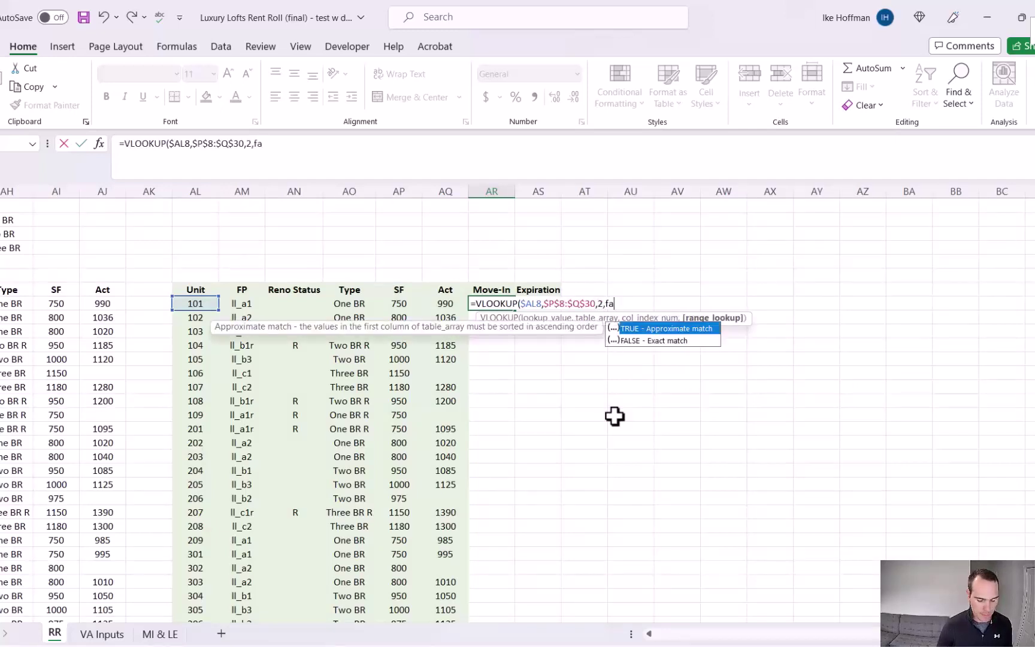
{"action": "type", "text": "lse"}
{"action": "key", "text": "Return"}
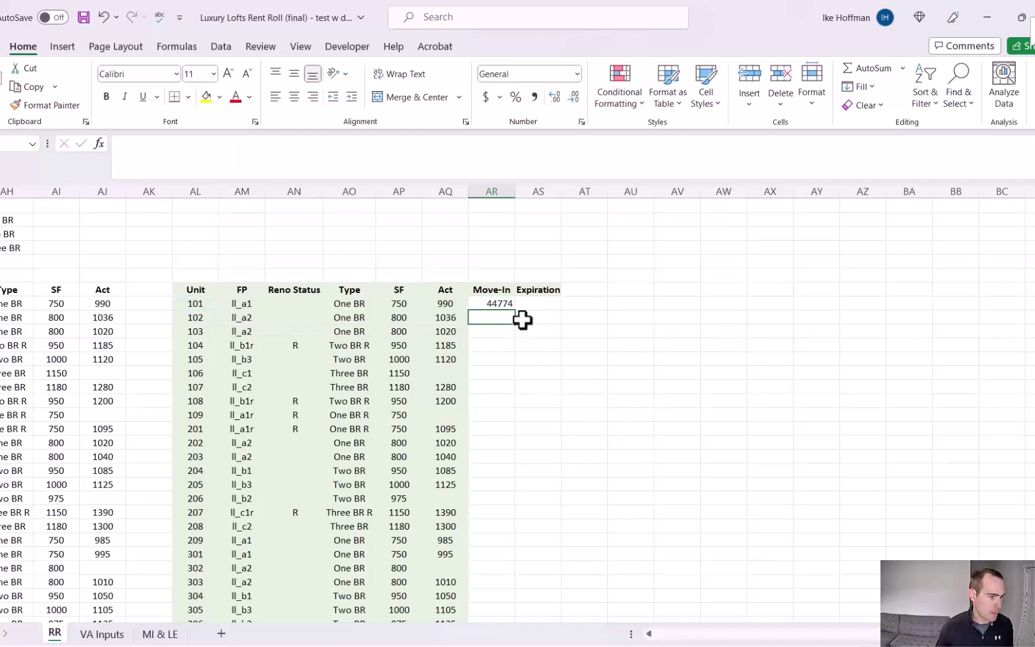
Step: Fill the AR8 move-in lookup down the Move-In column
{"action": "left_click", "coordinate": [502, 303]}
{"action": "double_click", "coordinate": [514, 310]}
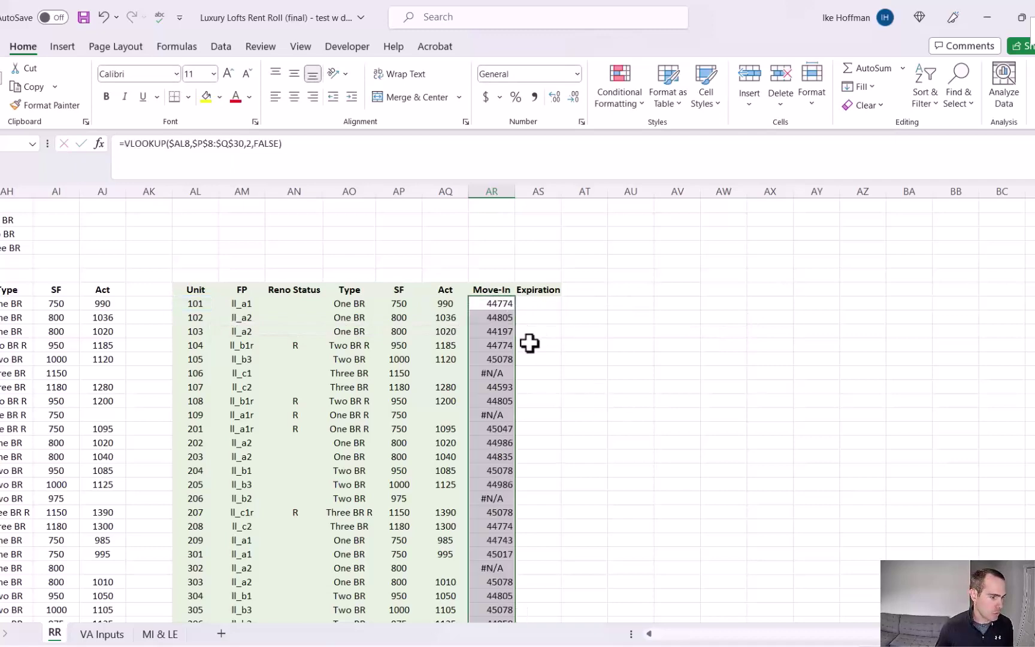
{"action": "scroll", "coordinate": [529, 343], "scroll_direction": "down", "scroll_amount": 4}
{"action": "scroll", "coordinate": [529, 343], "scroll_direction": "up", "scroll_amount": 4}
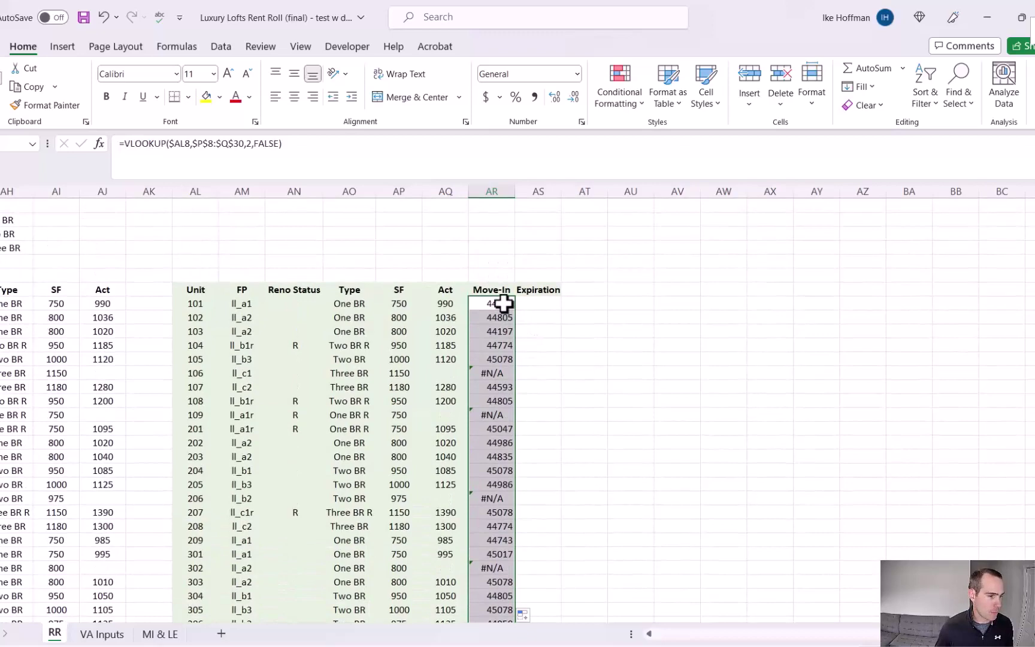
Step: Wrap the lookup as =IFERROR(VLOOKUP($AL8,$P$8:$Q$30,2,FALSE),"") and refill it down
{"action": "left_click", "coordinate": [502, 303]}
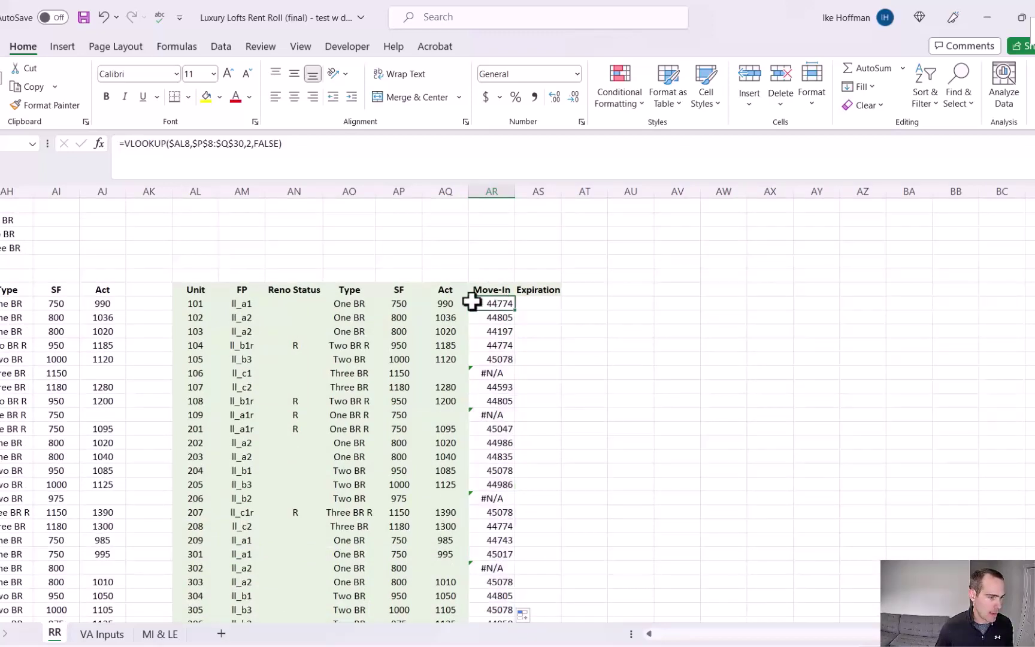
{"action": "left_click", "coordinate": [124, 143]}
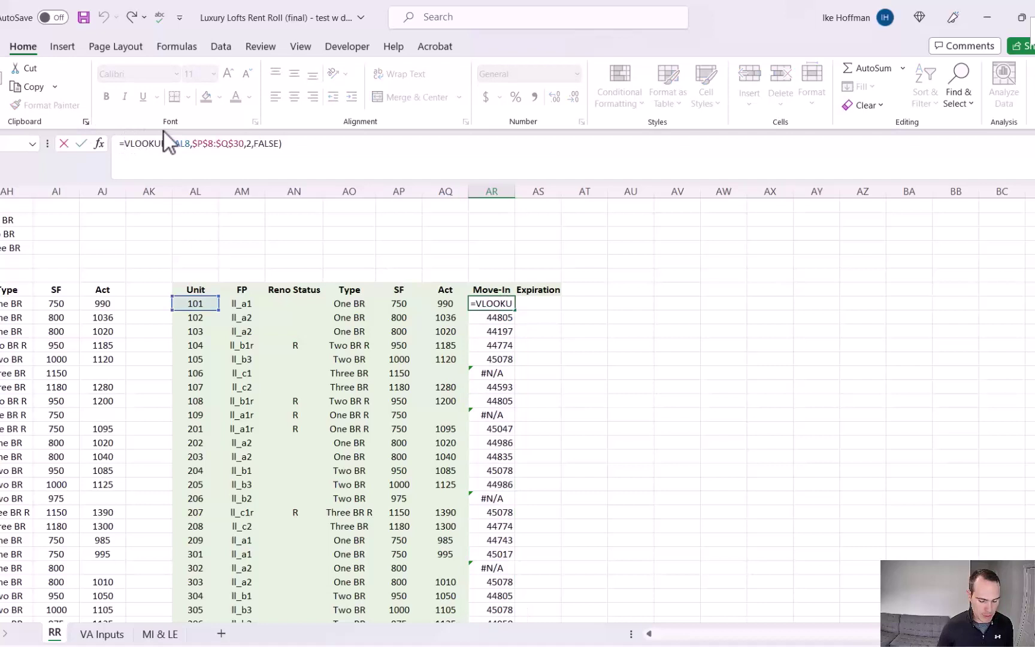
{"action": "type", "text": "if"}
{"action": "key", "text": "Down"}
{"action": "key", "text": "Tab"}
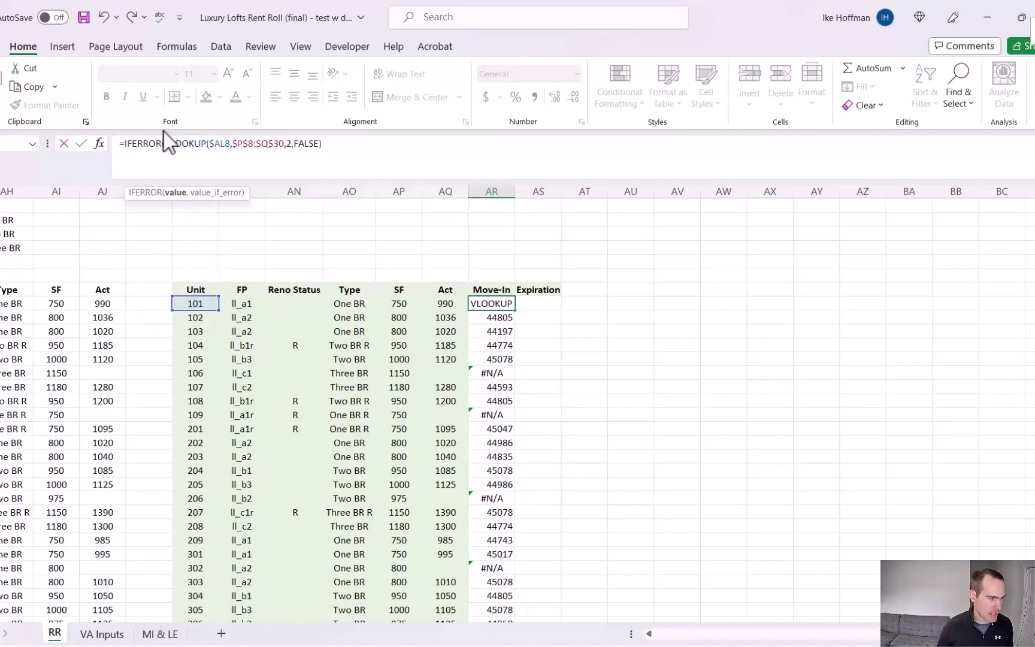
{"action": "left_click", "coordinate": [328, 144]}
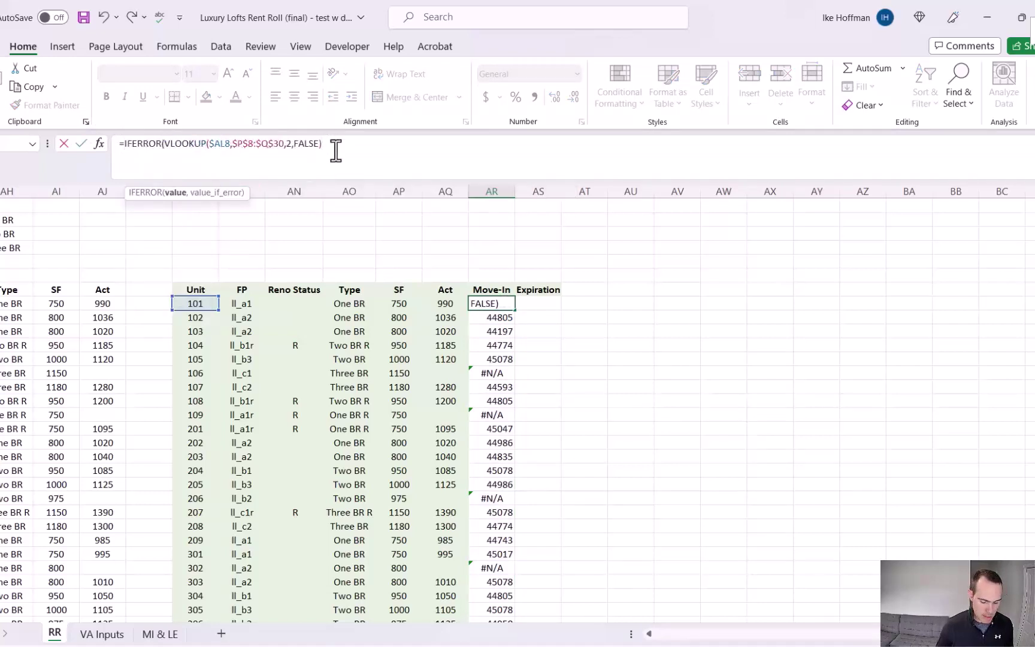
{"action": "type", "text": ",\"\""}
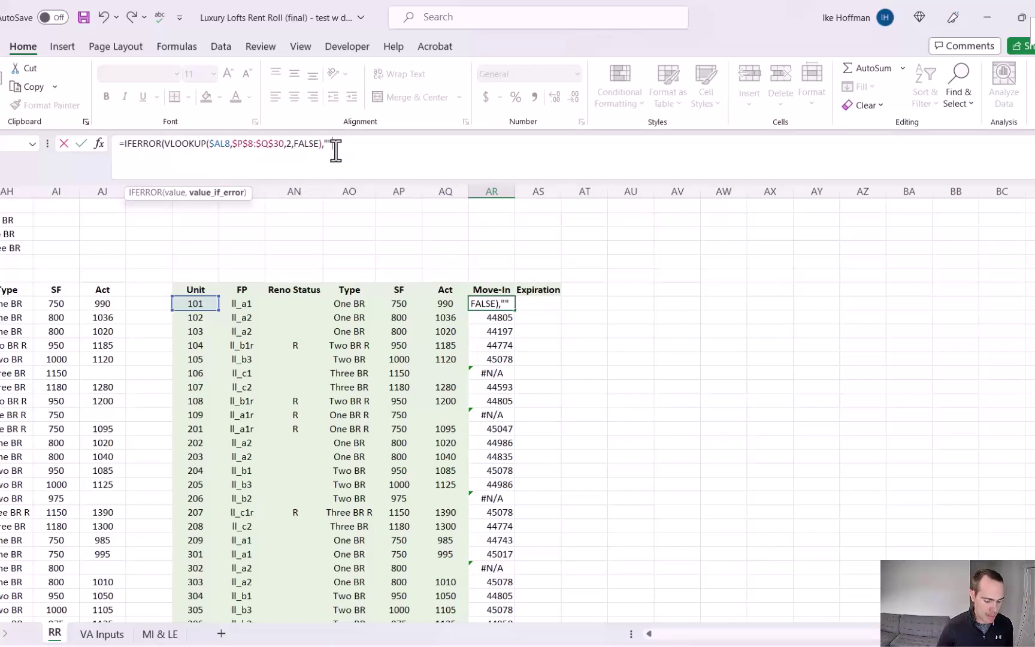
{"action": "type", "text": ")"}
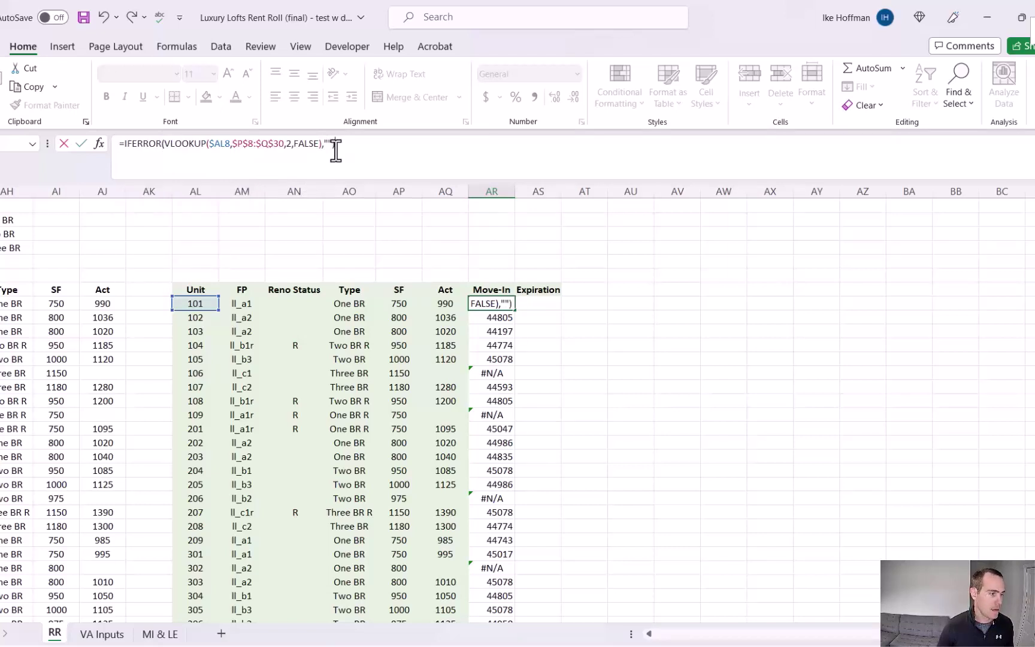
{"action": "key", "text": "Return"}
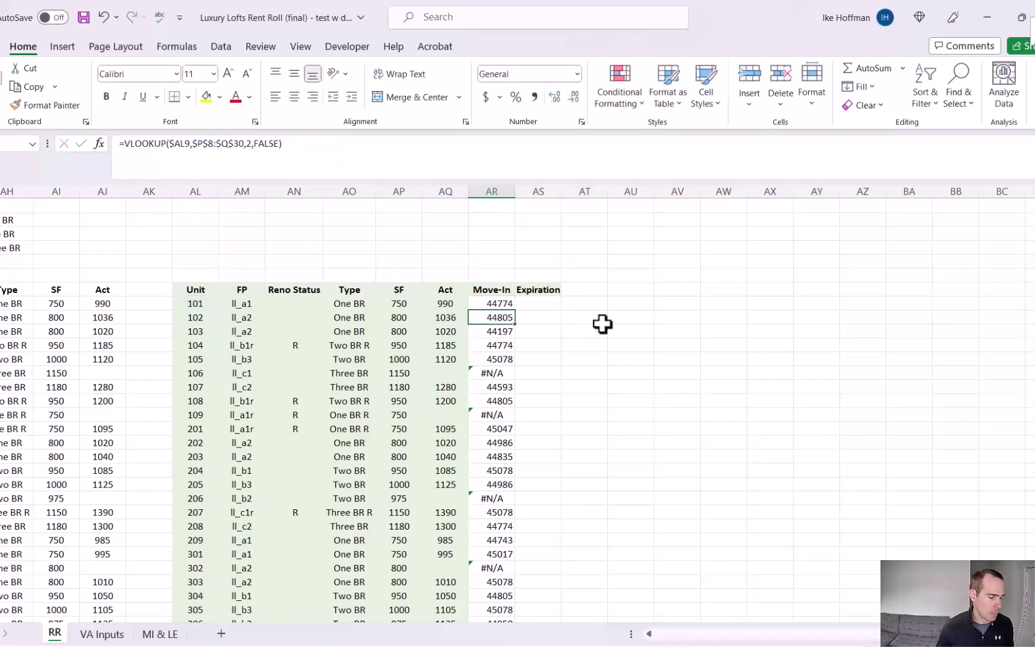
{"action": "left_click", "coordinate": [514, 308]}
{"action": "double_click", "coordinate": [515, 309]}
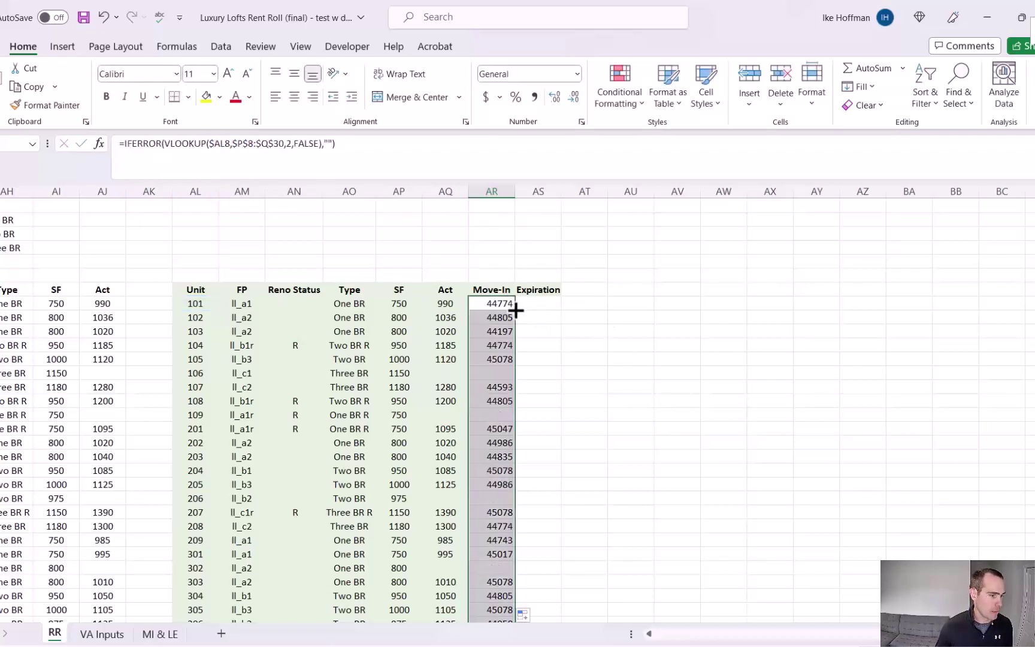
Step: Copy the move-in formula into AS8 and repoint its range to $S$8:$T$30
{"action": "left_click", "coordinate": [513, 309]}
{"action": "left_click_drag", "start_coordinate": [514, 309], "coordinate": [559, 307]}
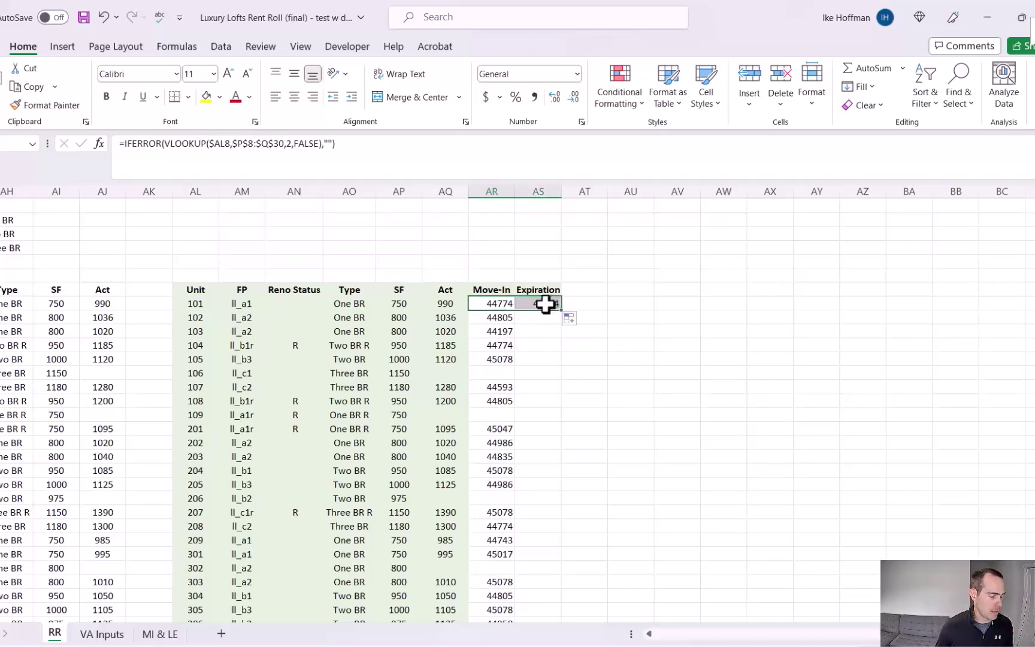
{"action": "left_click", "coordinate": [545, 303]}
{"action": "left_click", "coordinate": [369, 144]}
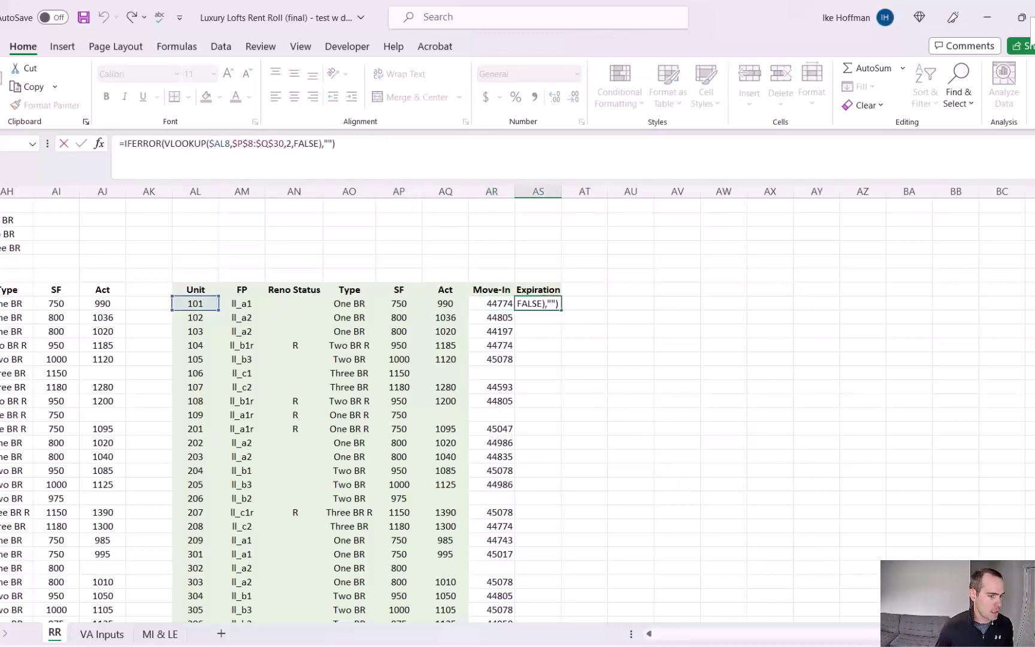
{"action": "scroll", "coordinate": [423, 469], "scroll_direction": "left", "scroll_amount": 10}
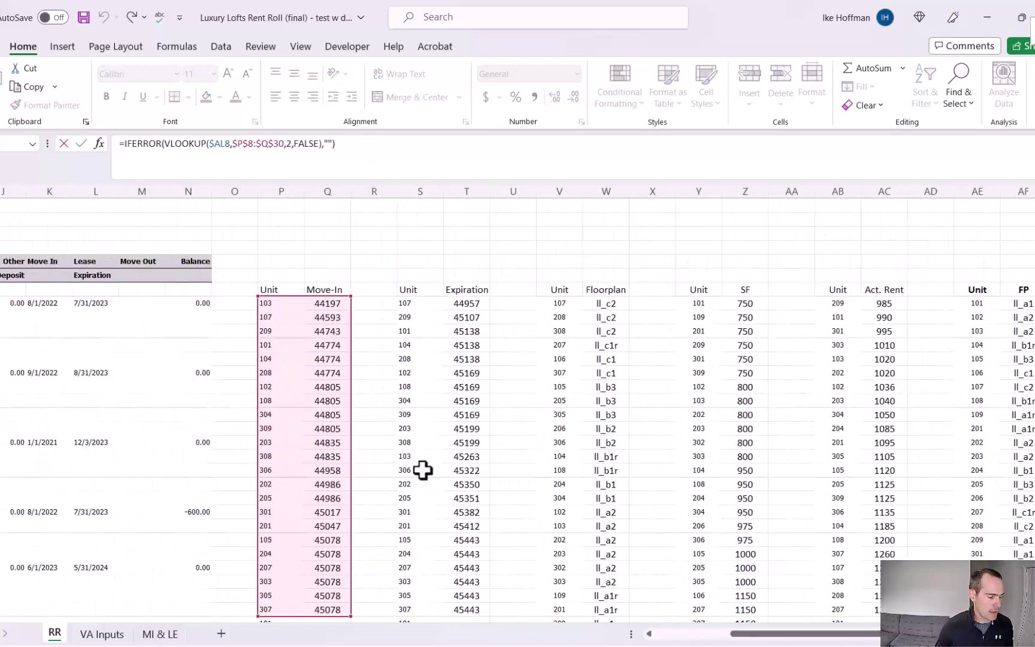
{"action": "left_click_drag", "start_coordinate": [354, 412], "coordinate": [453, 420]}
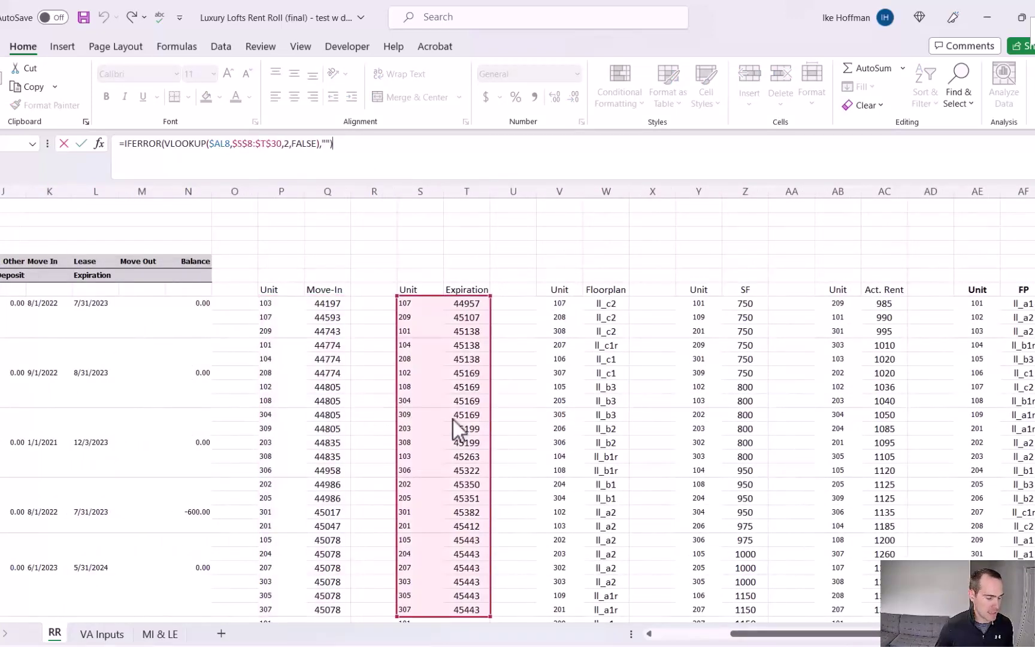
{"action": "key", "text": "Return"}
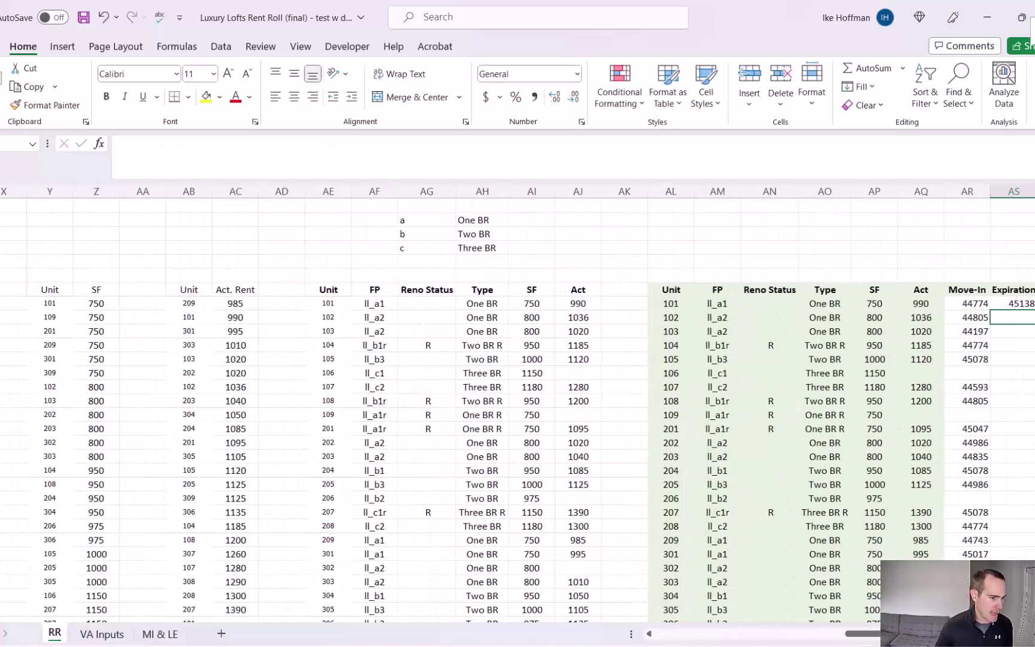
Step: Fill the expiration lookup down the column and select both date columns
{"action": "left_click", "coordinate": [1018, 303]}
{"action": "double_click", "coordinate": [1033, 310]}
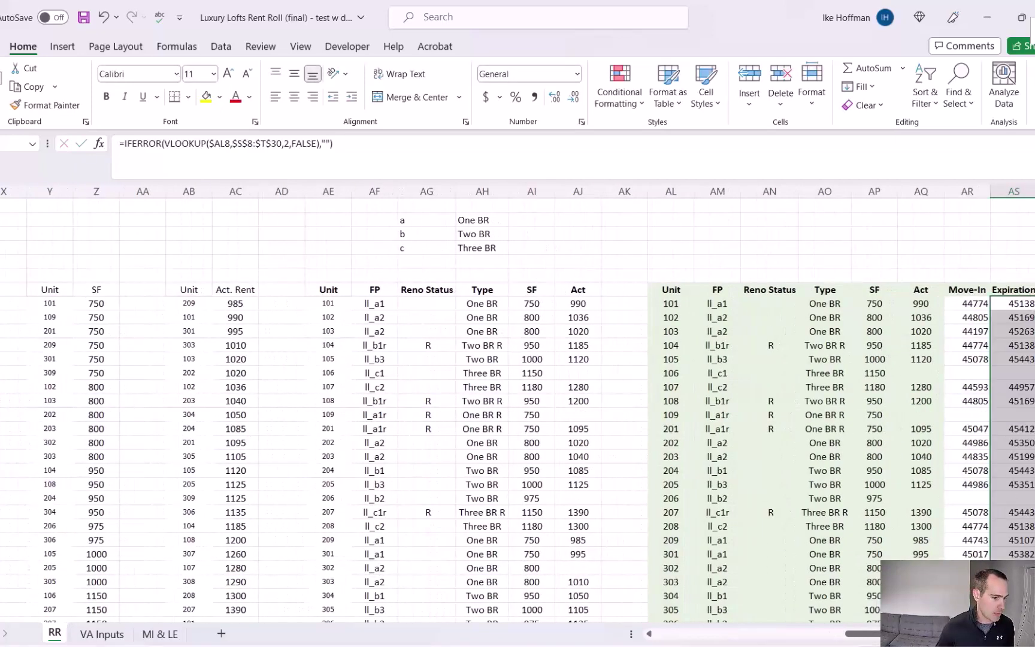
{"action": "scroll", "coordinate": [873, 330], "scroll_direction": "right", "scroll_amount": 2}
{"action": "left_click_drag", "start_coordinate": [886, 305], "coordinate": [931, 302]}
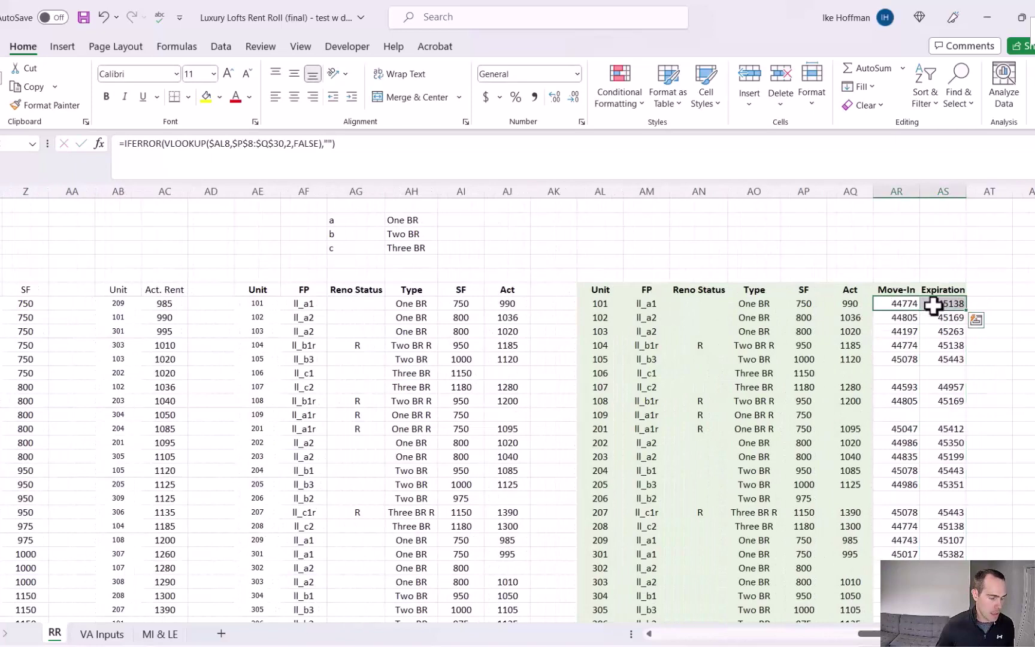
{"action": "key", "text": "ctrl+shift+Down"}
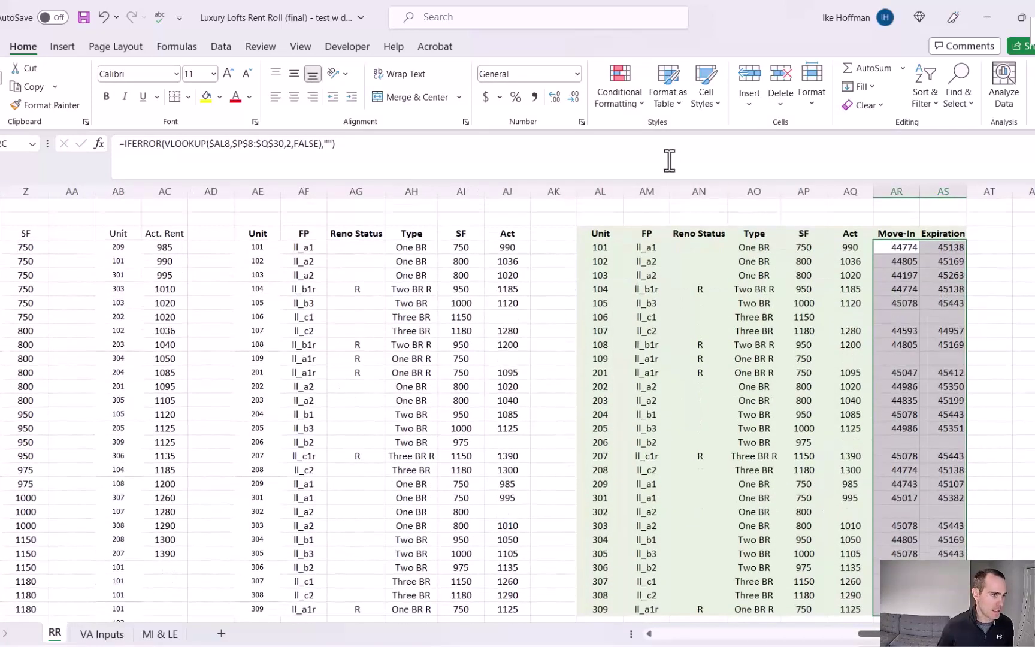
Step: Format the Move-In and Expiration columns as short dates with light green fill
{"action": "left_click", "coordinate": [579, 78]}
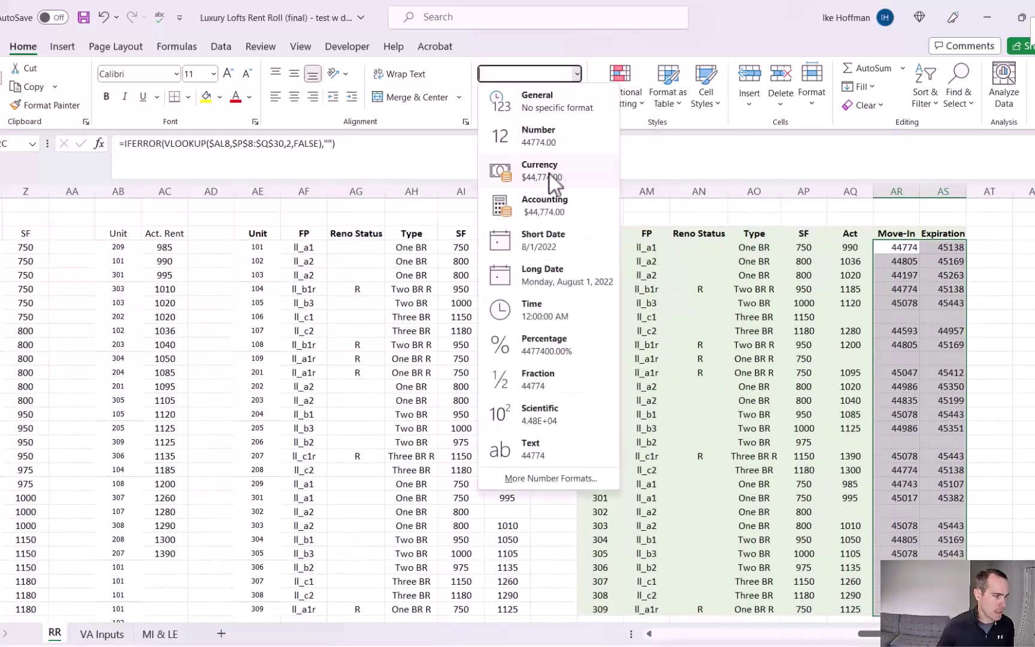
{"action": "left_click", "coordinate": [545, 233]}
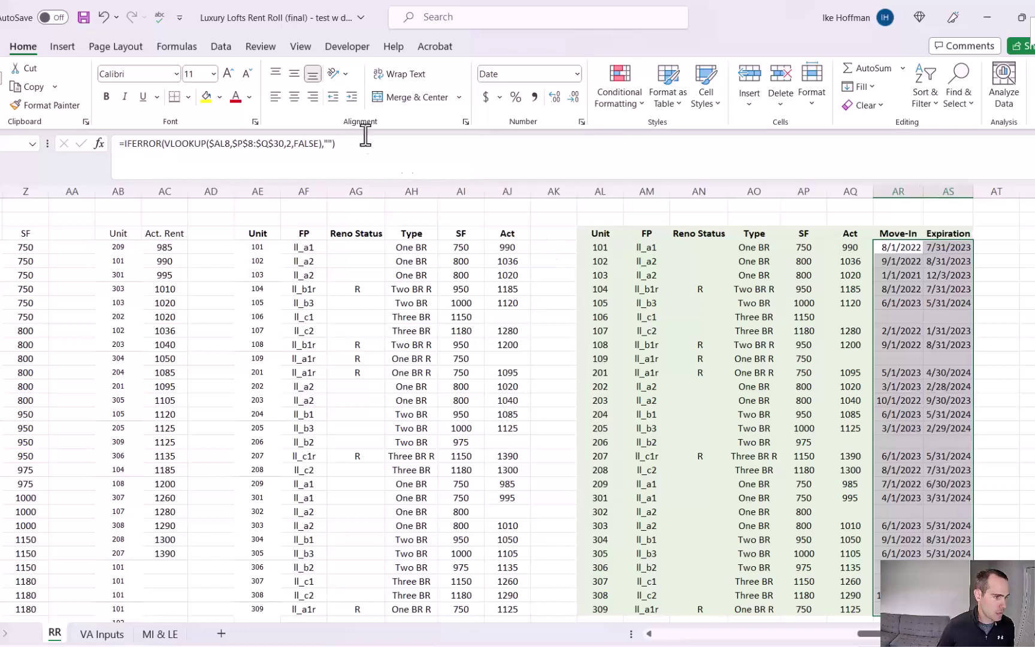
{"action": "left_click", "coordinate": [220, 97]}
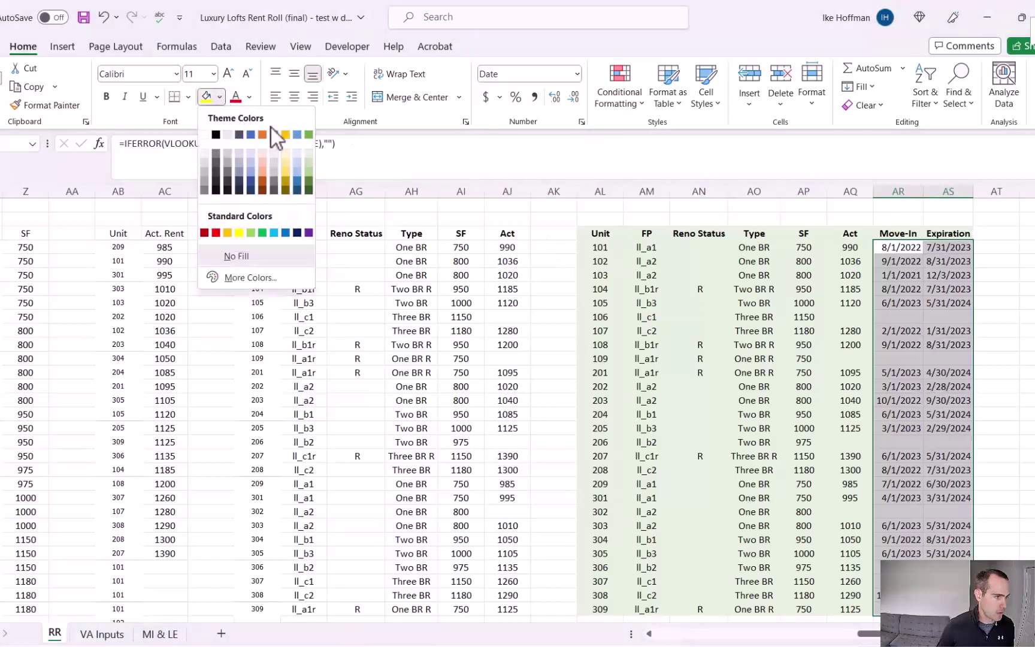
{"action": "left_click", "coordinate": [309, 157]}
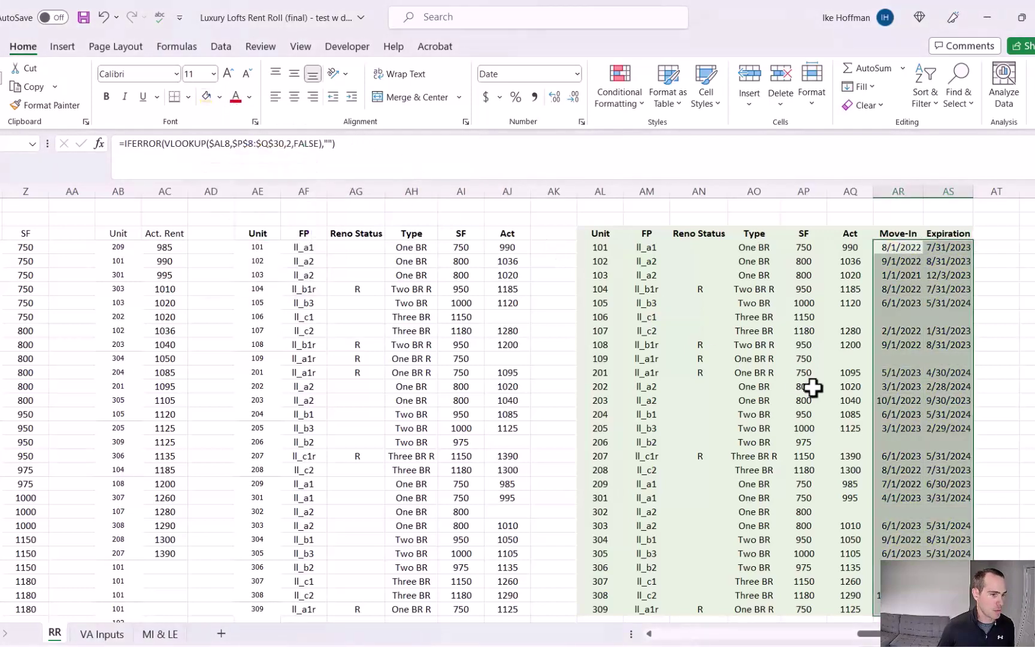
{"action": "left_click", "coordinate": [798, 385]}
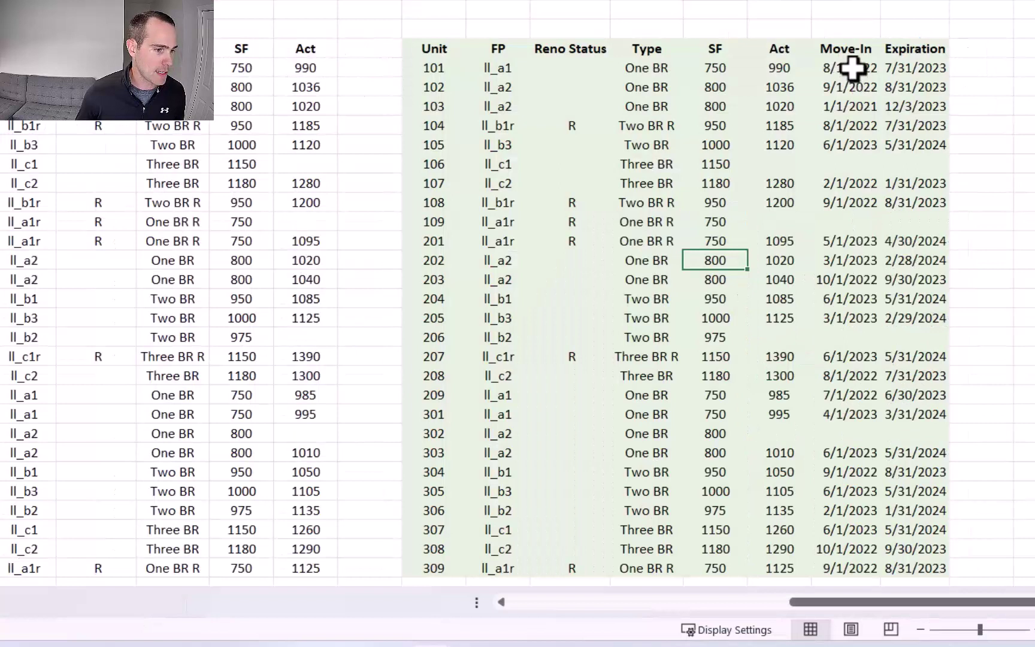
{"action": "left_click", "coordinate": [852, 68]}
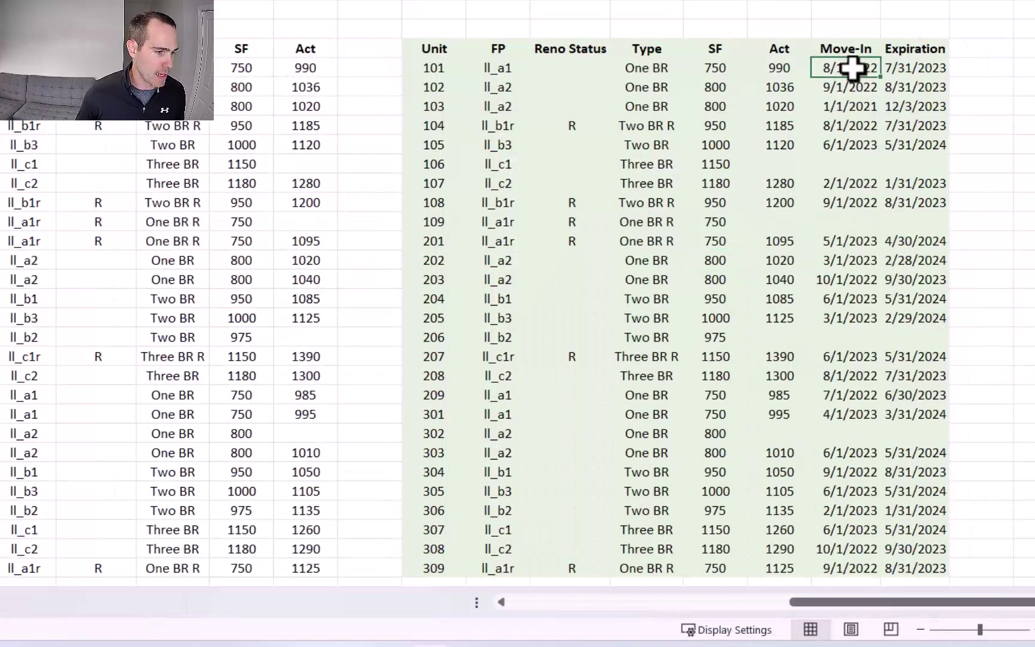
{"action": "left_click_drag", "start_coordinate": [853, 69], "coordinate": [854, 84]}
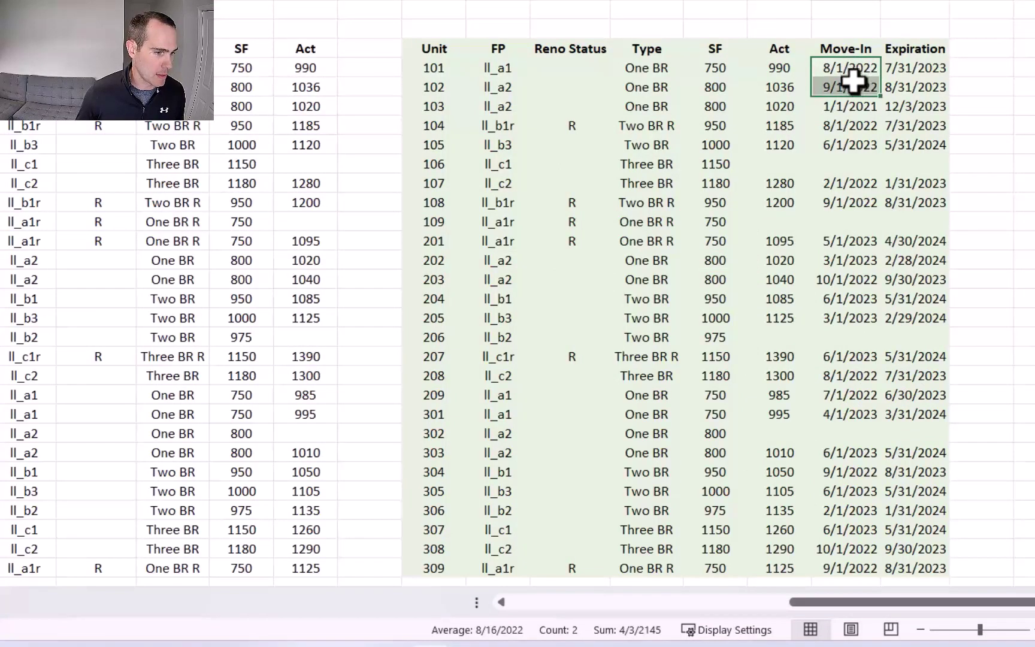
{"action": "left_click", "coordinate": [850, 67]}
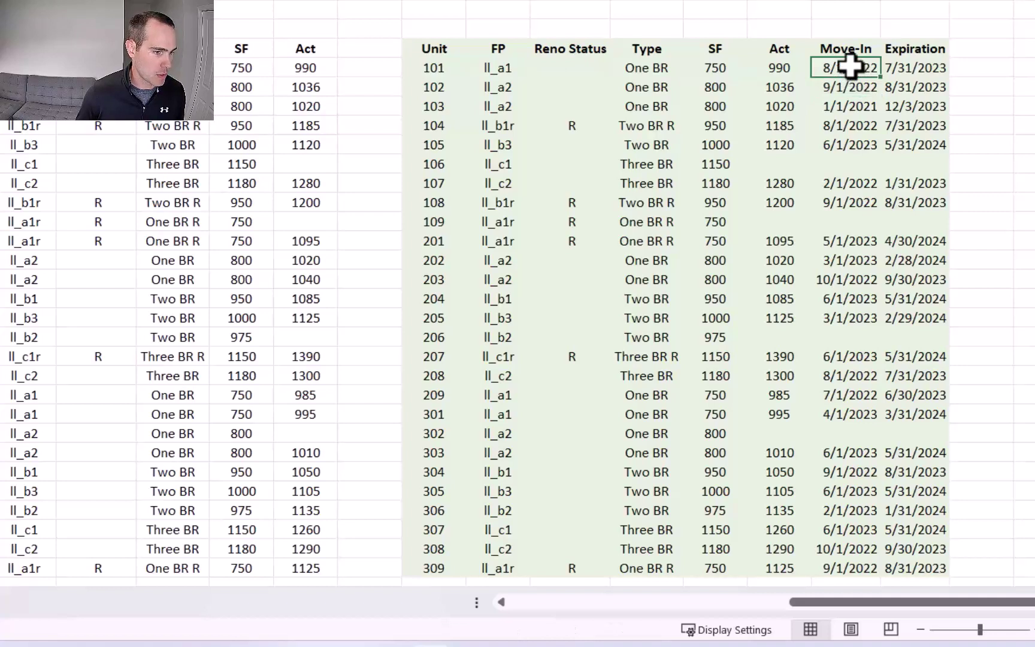
{"action": "left_click_drag", "start_coordinate": [849, 67], "coordinate": [864, 159]}
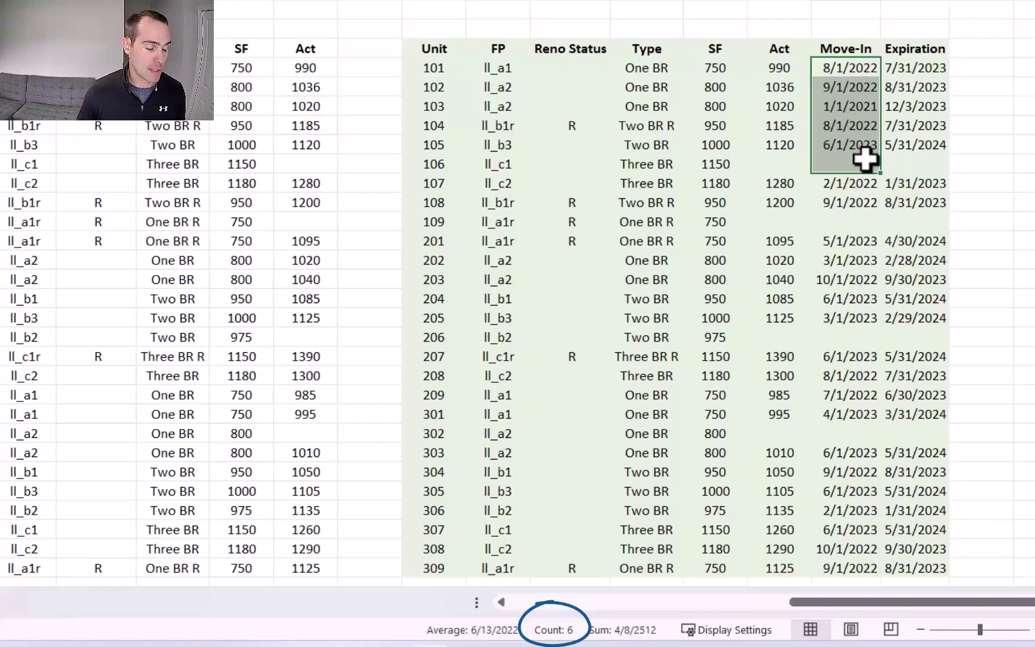
{"action": "left_click", "coordinate": [866, 158]}
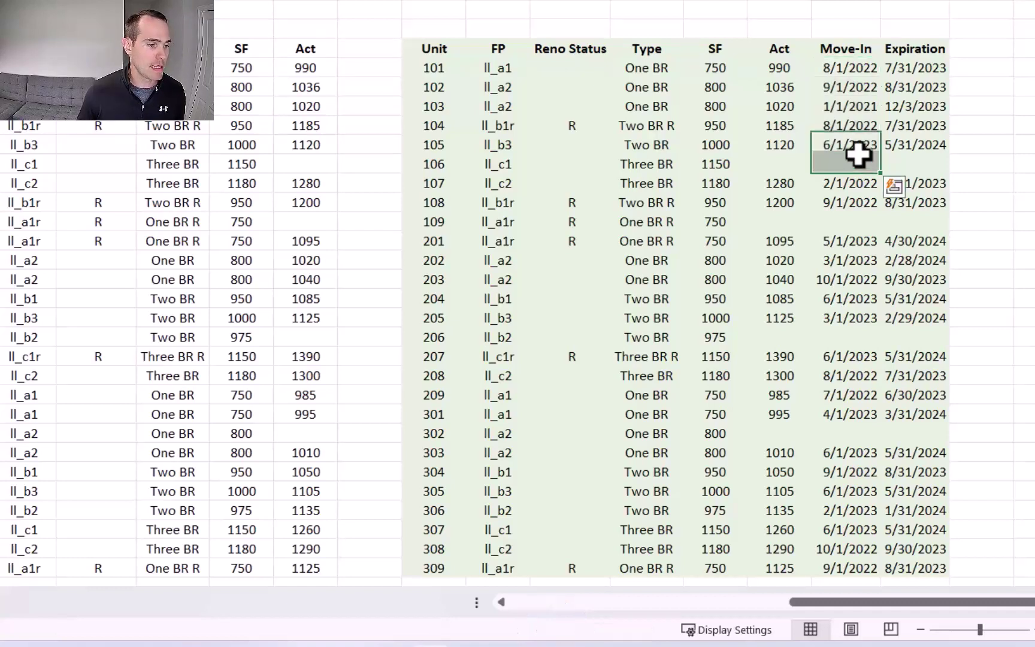
{"action": "left_click", "coordinate": [980, 141]}
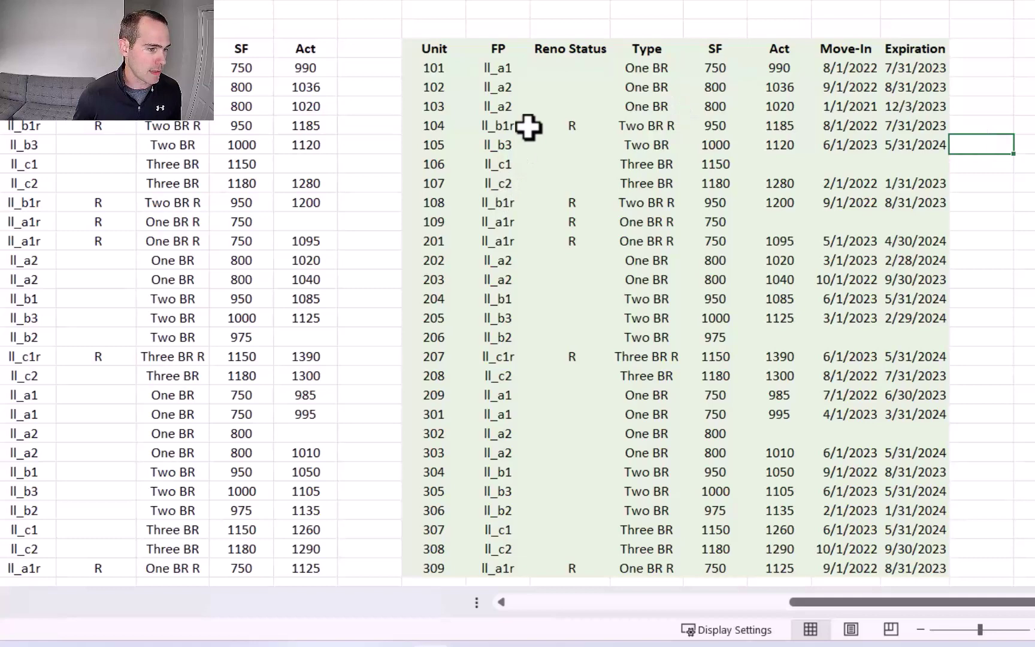
Step: Use Replace All to fill the table's 25 empty cells, Unit through Expiration, with x
{"action": "left_click_drag", "start_coordinate": [437, 48], "coordinate": [912, 53]}
{"action": "key", "text": "ctrl+shift+Down"}
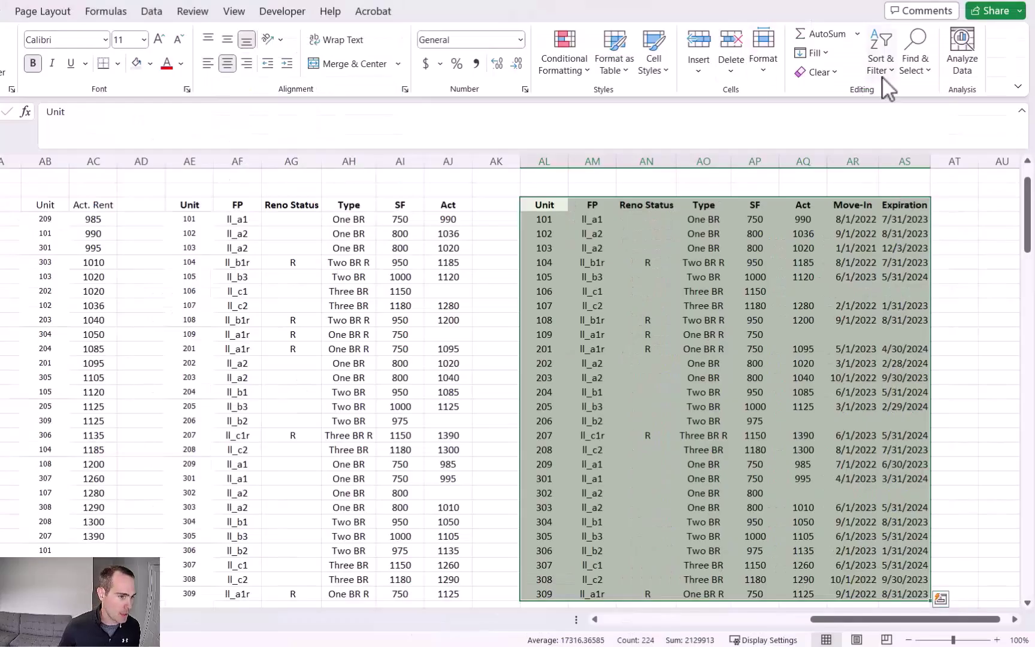
{"action": "left_click", "coordinate": [883, 67]}
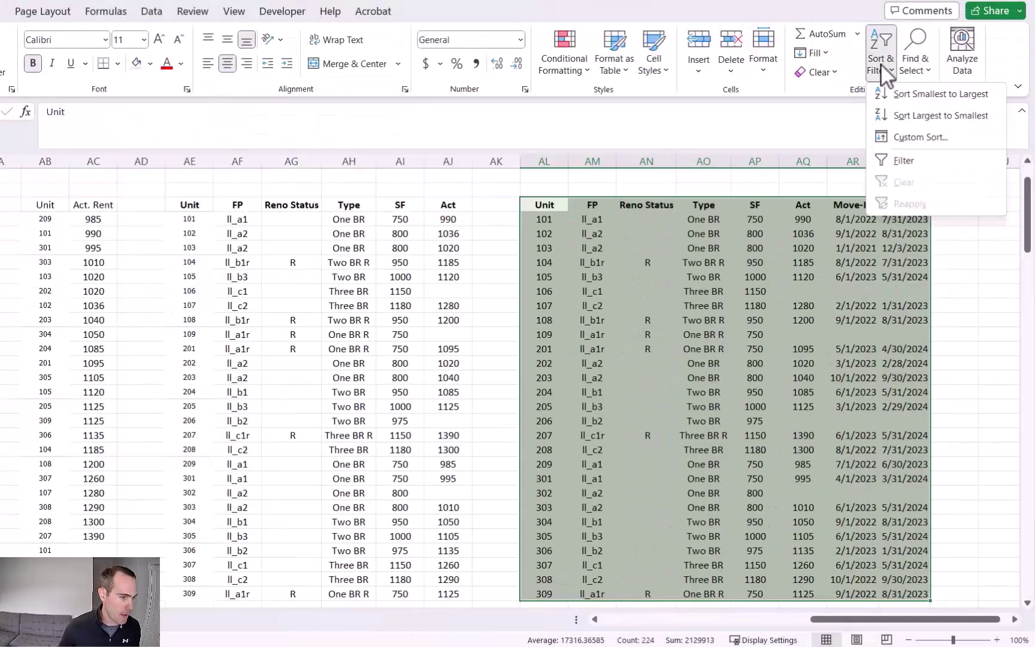
{"action": "left_click", "coordinate": [911, 67]}
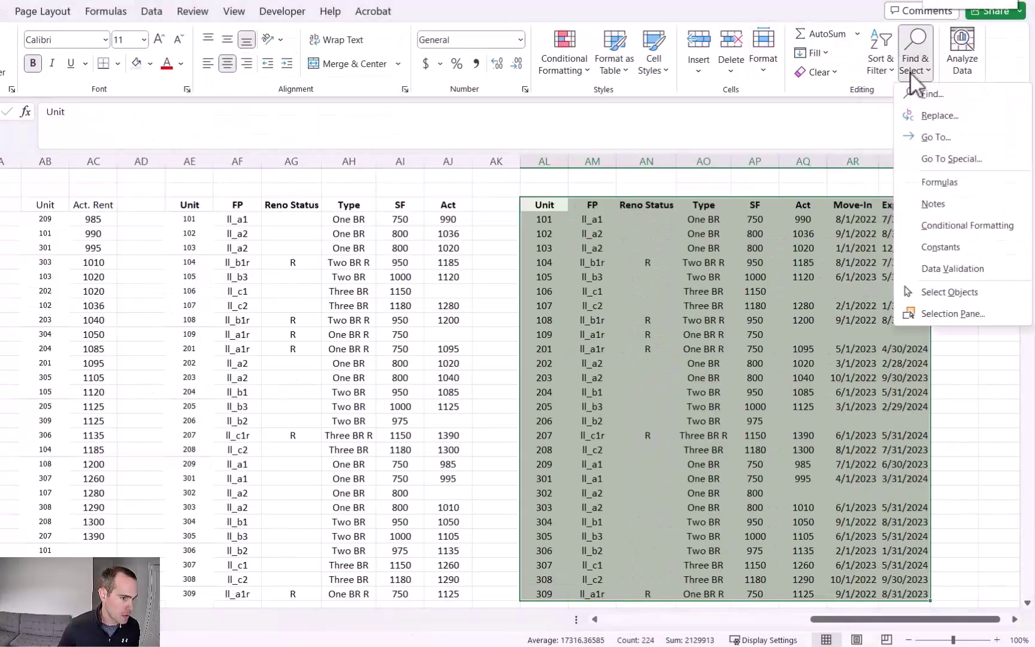
{"action": "left_click", "coordinate": [949, 118]}
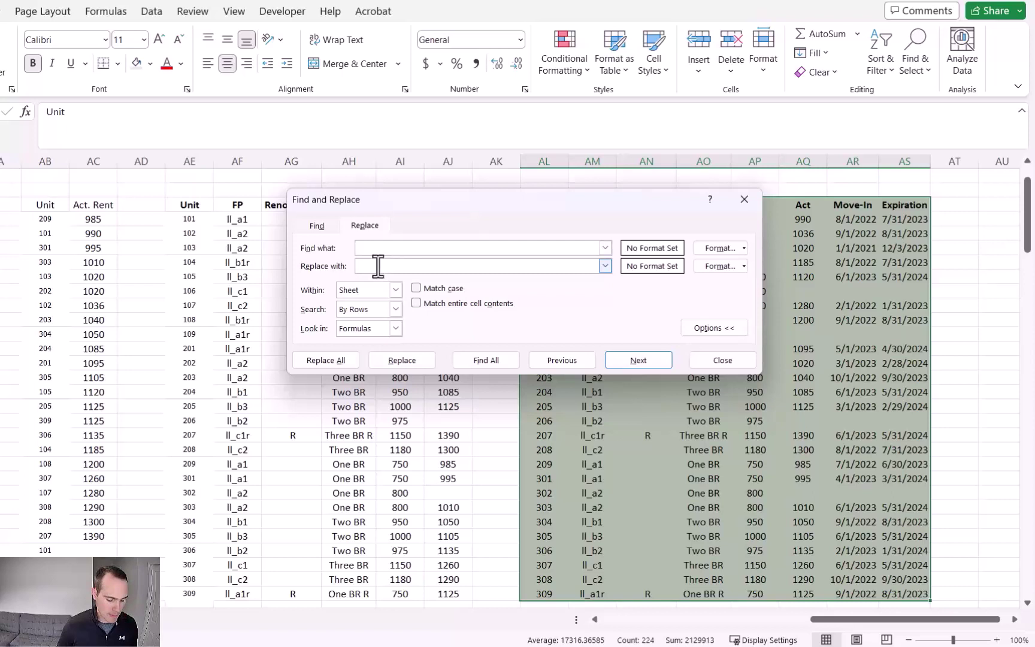
{"action": "type", "text": "x"}
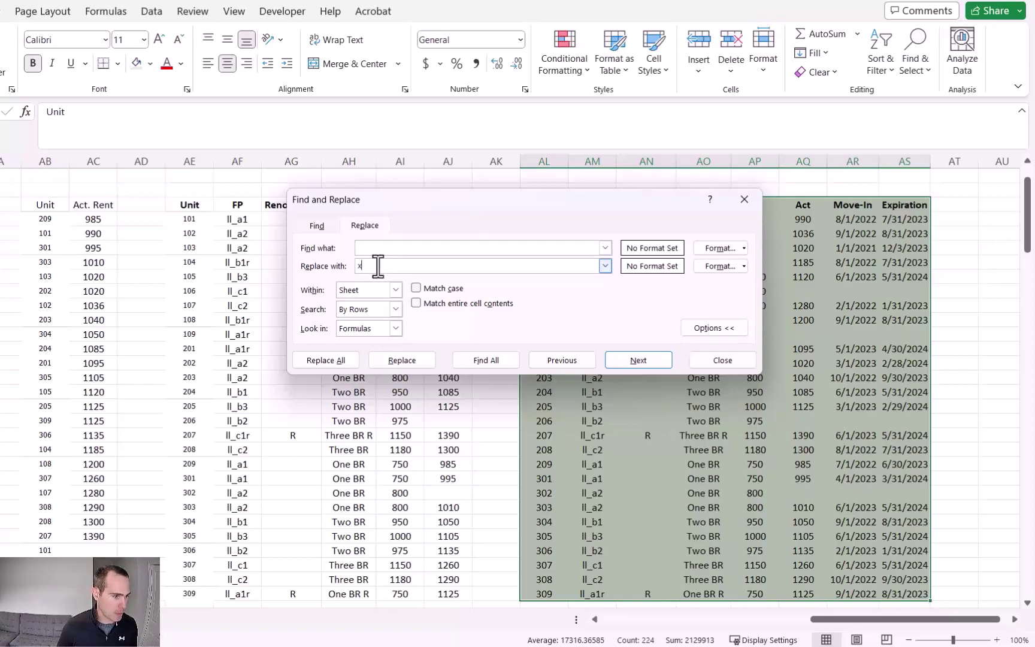
{"action": "left_click", "coordinate": [638, 360]}
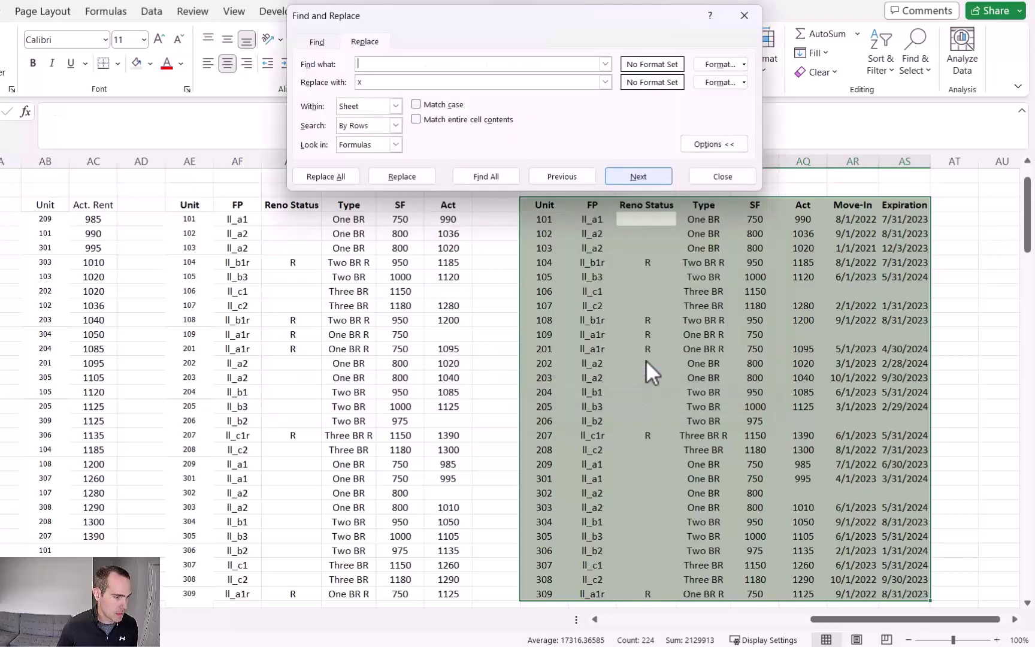
{"action": "left_click", "coordinate": [343, 181]}
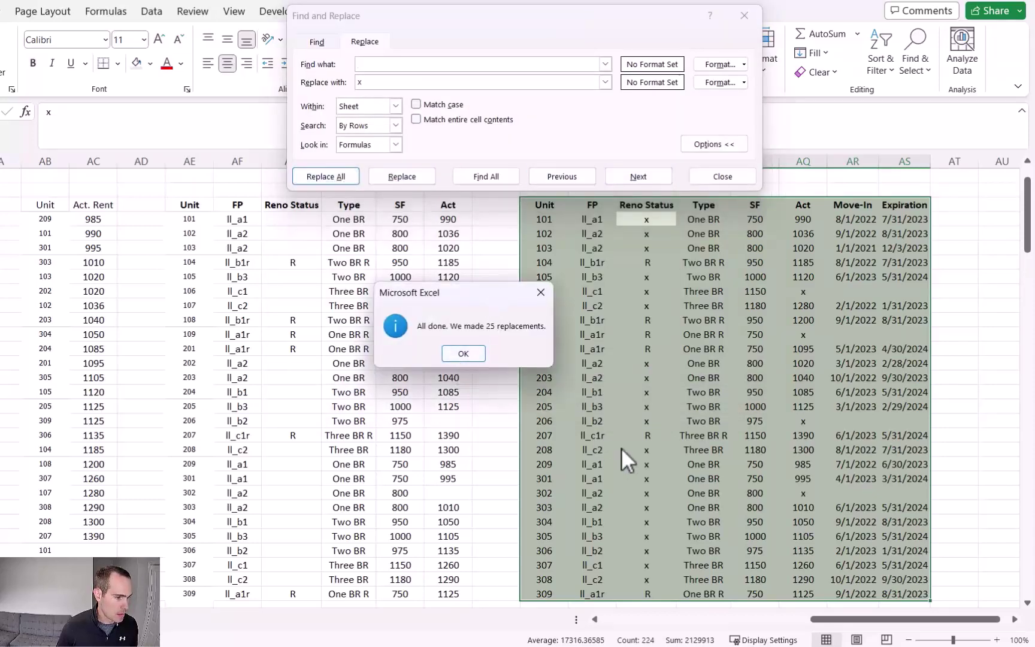
{"action": "left_click", "coordinate": [472, 352]}
{"action": "key", "text": "Escape"}
{"action": "left_click_drag", "start_coordinate": [853, 219], "coordinate": [904, 222]}
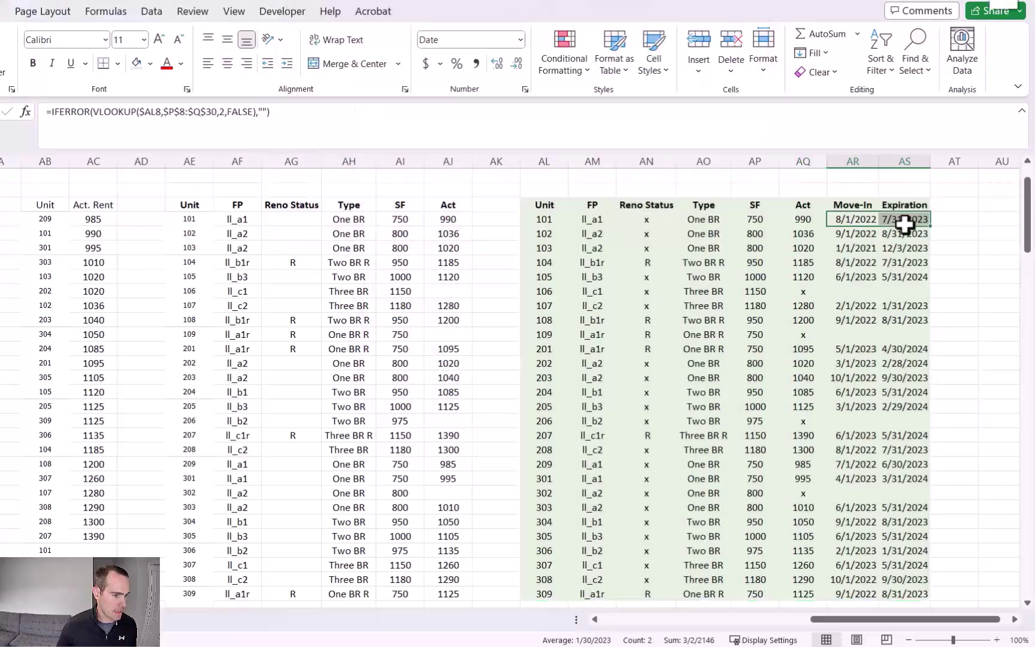
Step: Paste the Move-In and Expiration dates in AR8:AS31 over themselves as plain values
{"action": "key", "text": "ctrl+shift+Down"}
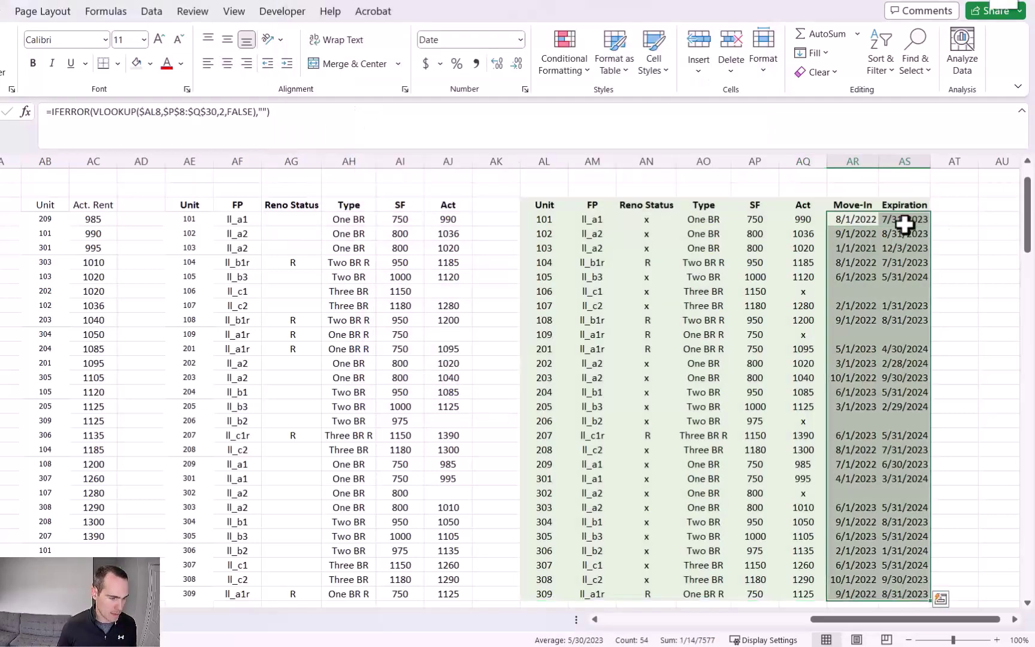
{"action": "key", "text": "ctrl+c"}
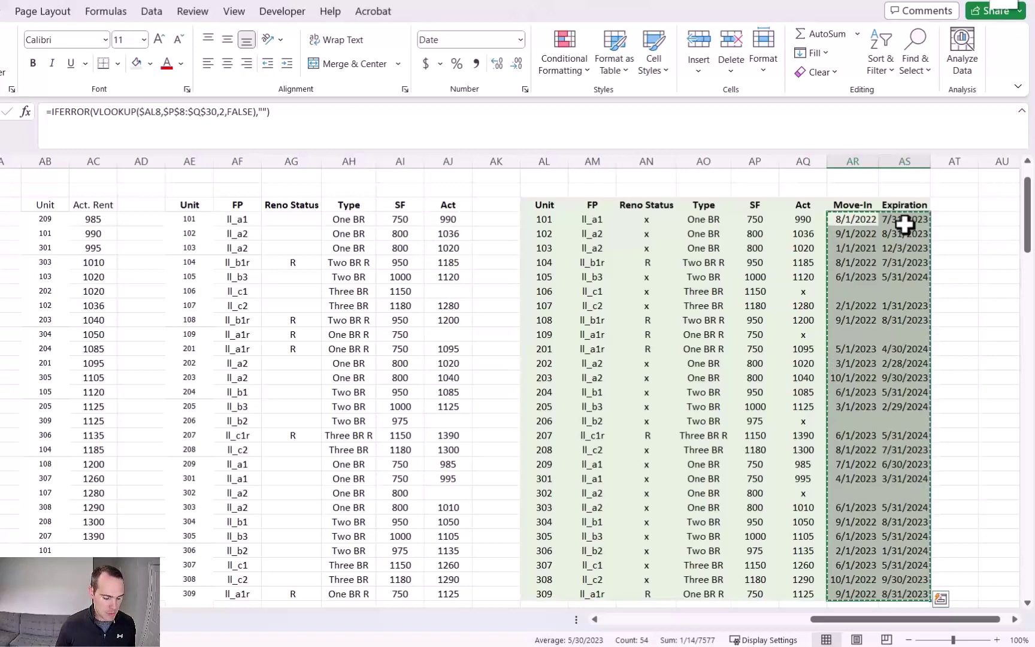
{"action": "key", "text": "ctrl+alt+v"}
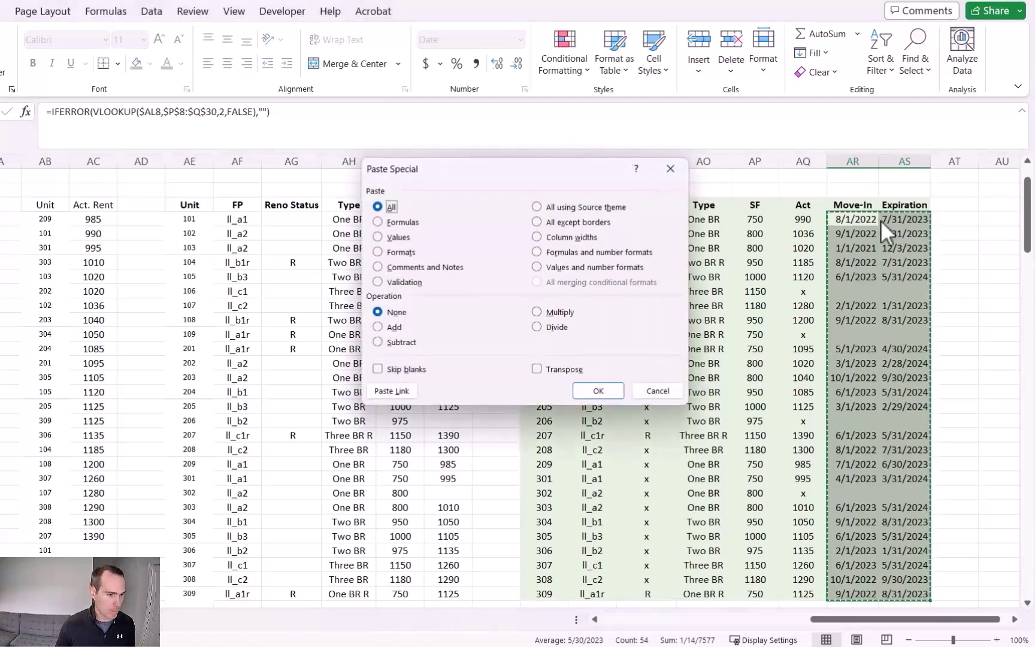
{"action": "left_click", "coordinate": [398, 238]}
{"action": "left_click", "coordinate": [598, 390]}
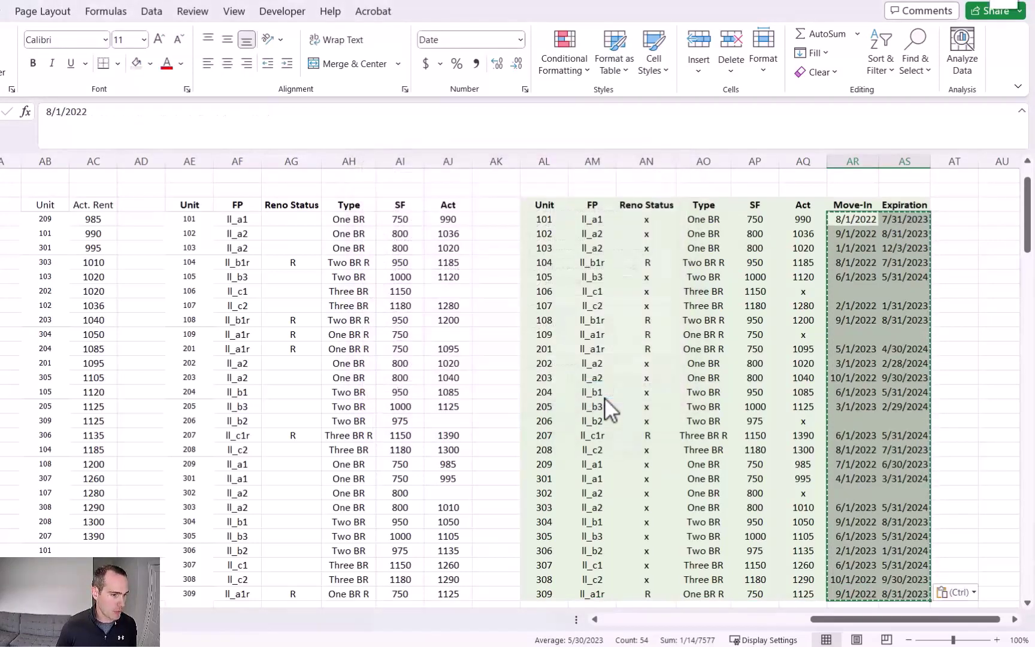
{"action": "left_click_drag", "start_coordinate": [848, 219], "coordinate": [888, 591]}
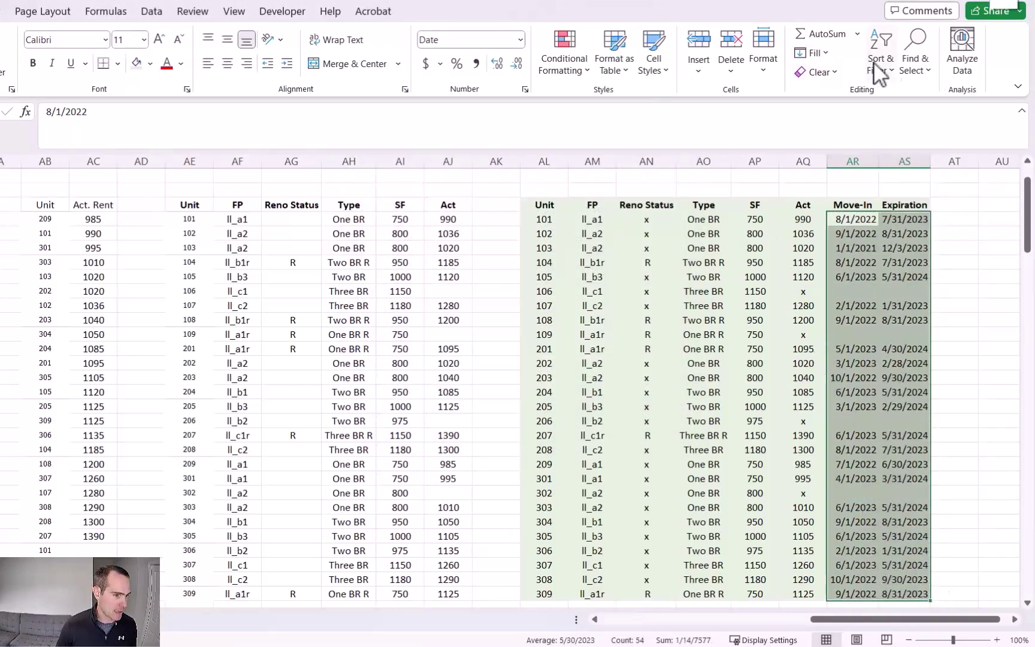
Step: Replace the 8 empty Move-In and Expiration cells with x using Replace All
{"action": "left_click", "coordinate": [916, 66]}
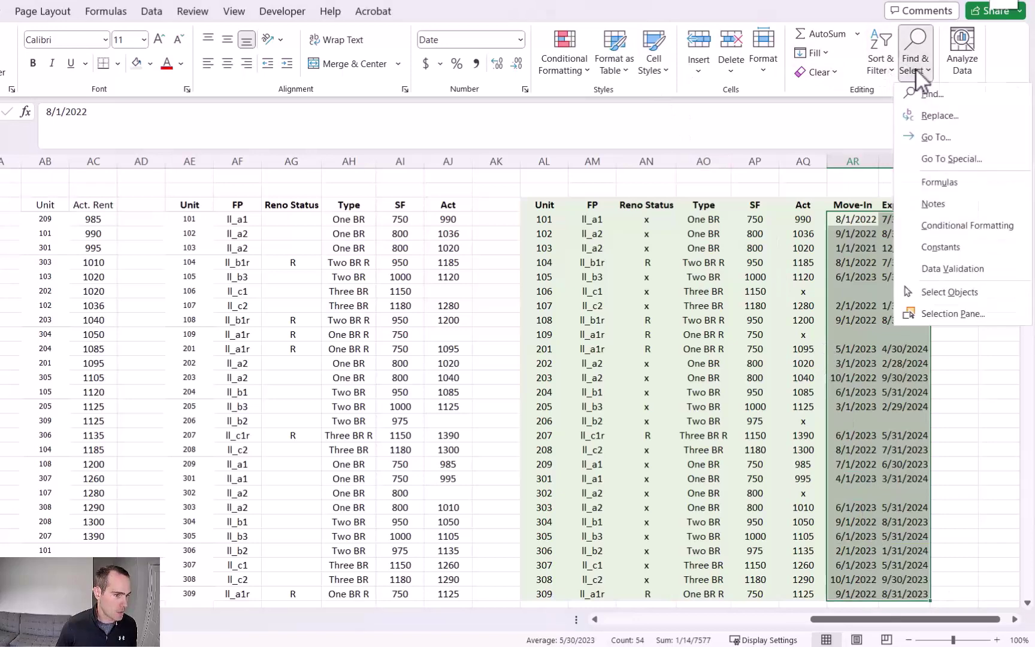
{"action": "left_click", "coordinate": [942, 116]}
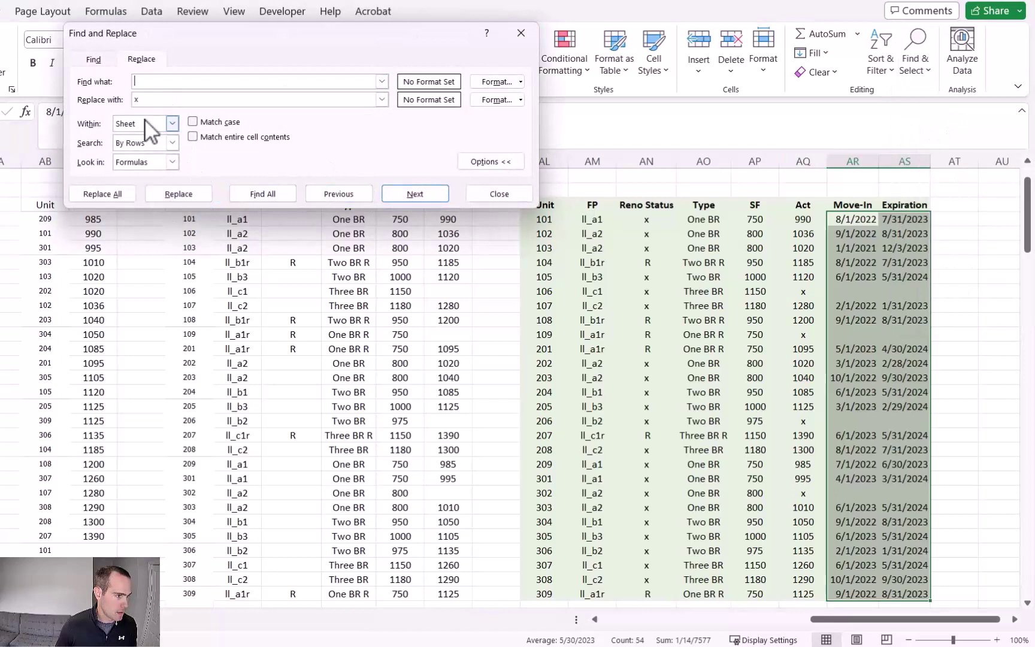
{"action": "left_click", "coordinate": [111, 194]}
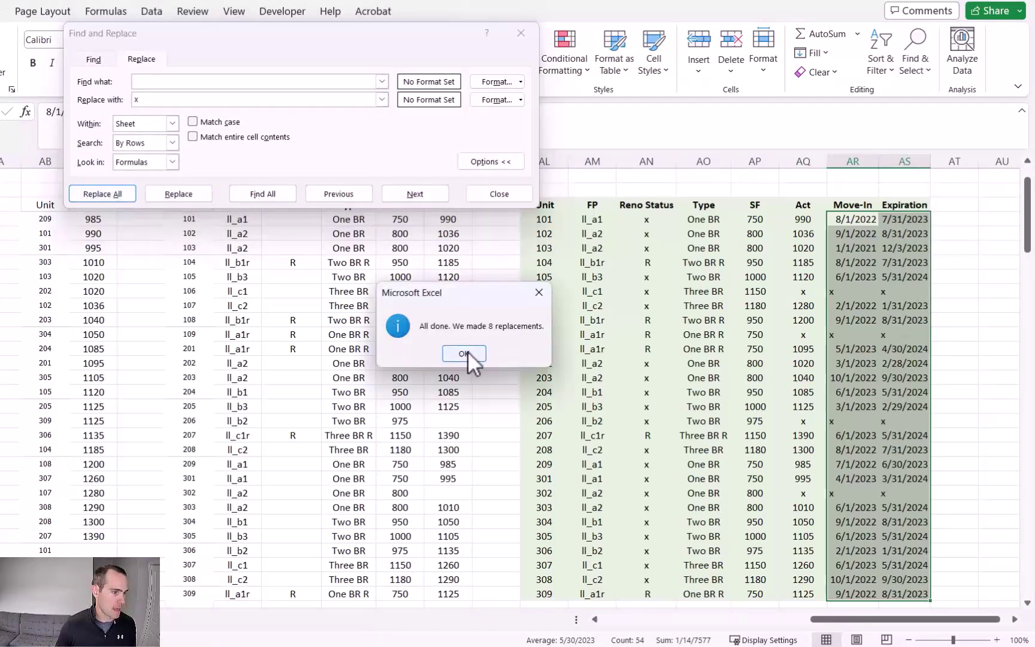
{"action": "left_click", "coordinate": [465, 353]}
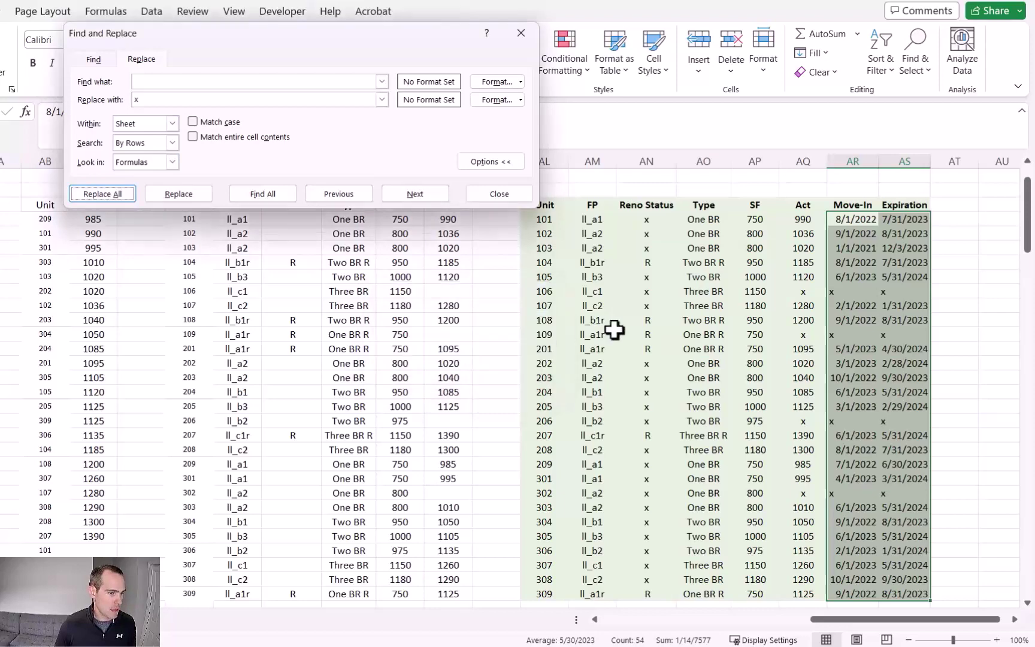
{"action": "left_click", "coordinate": [499, 193]}
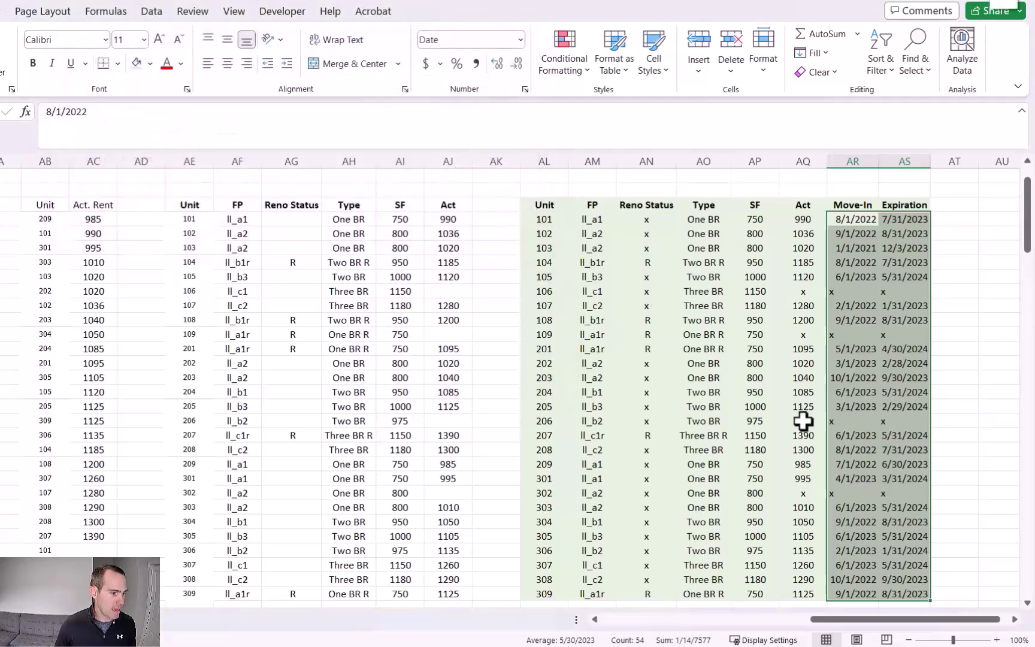
Step: Replace all 34 x markers in the rent roll table with nothing, leaving those cells empty
{"action": "key", "text": "ctrl+a"}
{"action": "scroll", "coordinate": [976, 488], "scroll_direction": "up", "scroll_amount": 1}
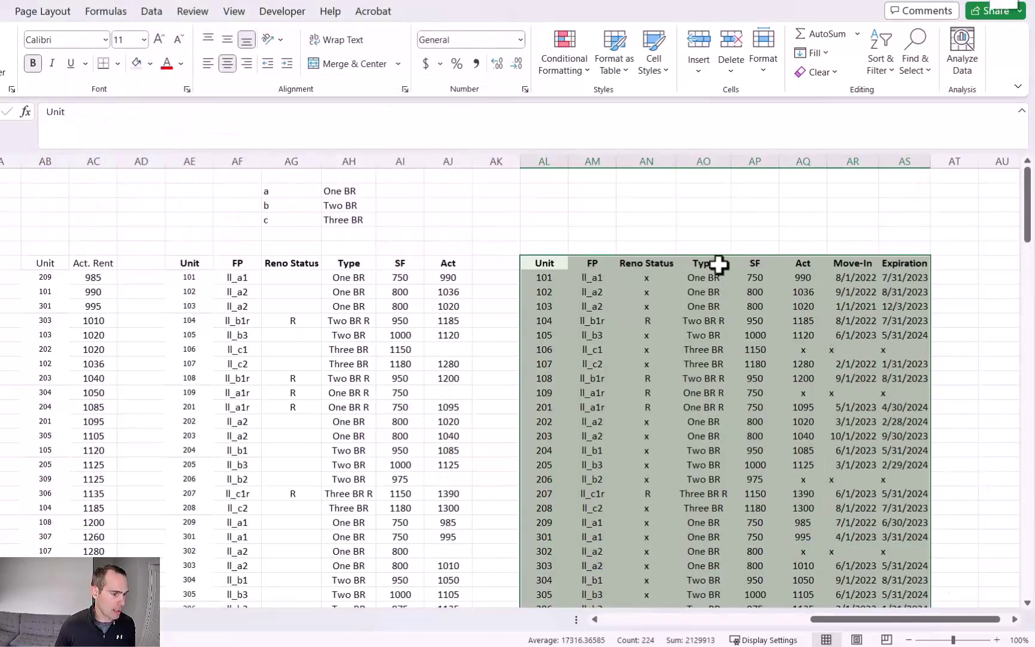
{"action": "left_click", "coordinate": [919, 66]}
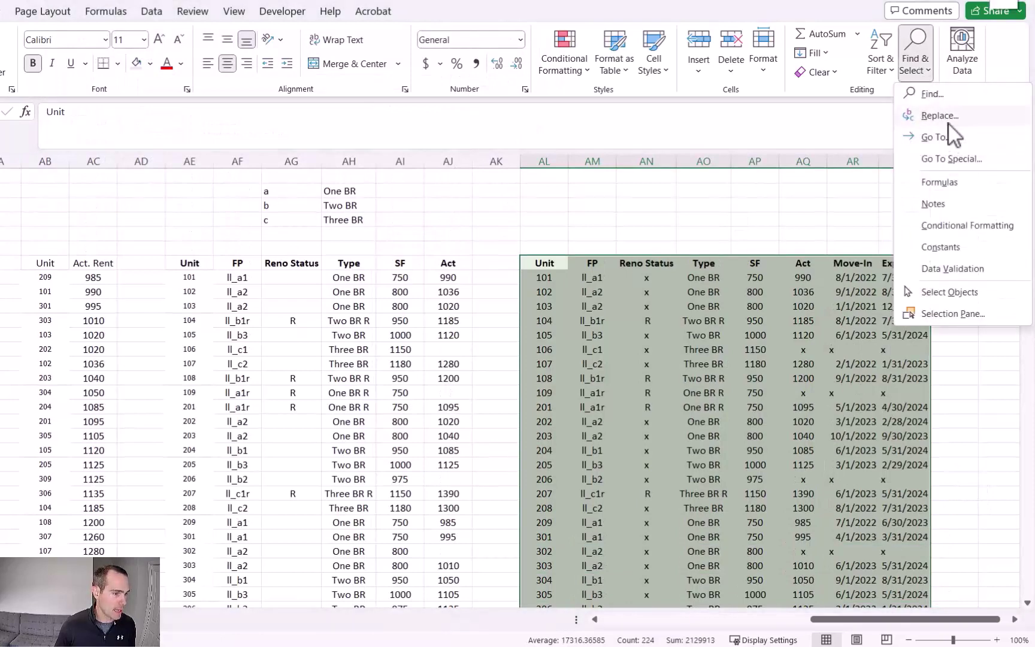
{"action": "left_click", "coordinate": [949, 124]}
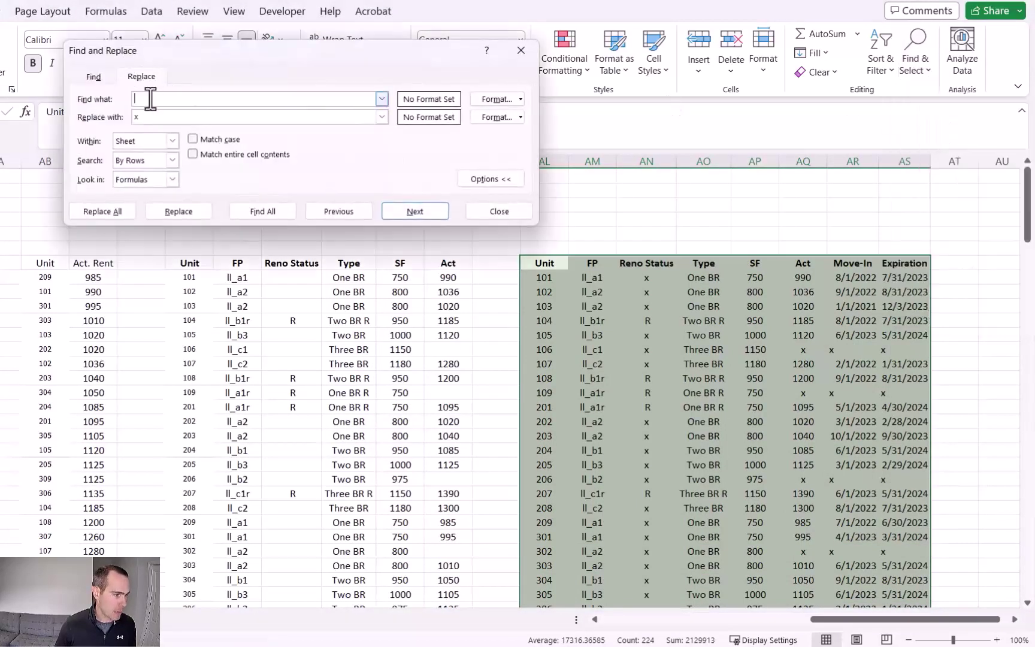
{"action": "type", "text": "x"}
{"action": "left_click", "coordinate": [140, 117]}
{"action": "type", "text": "x"}
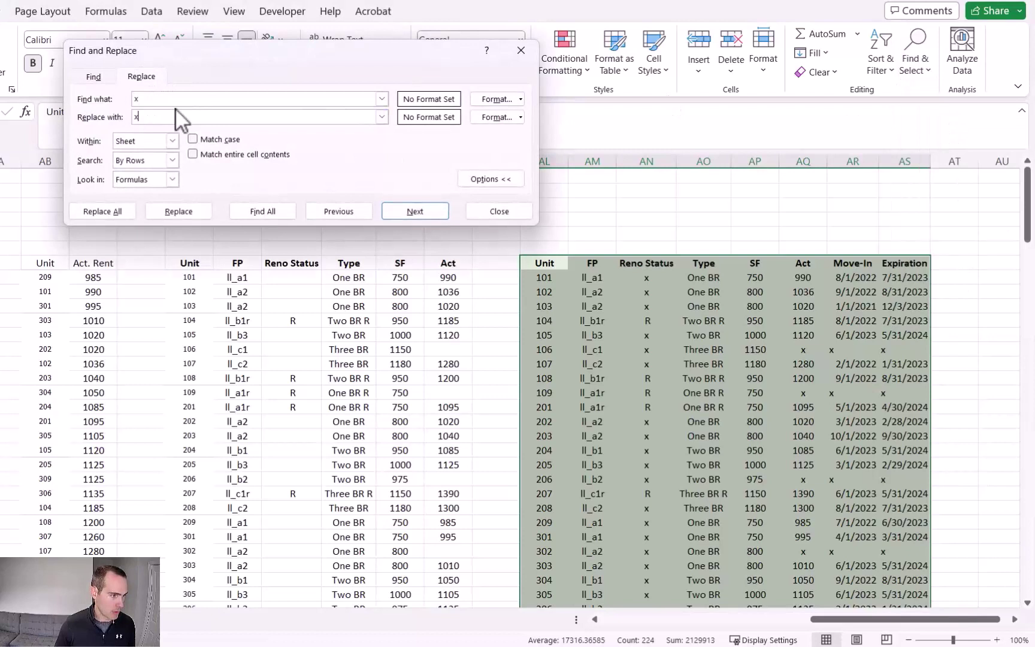
{"action": "key", "text": "BackSpace"}
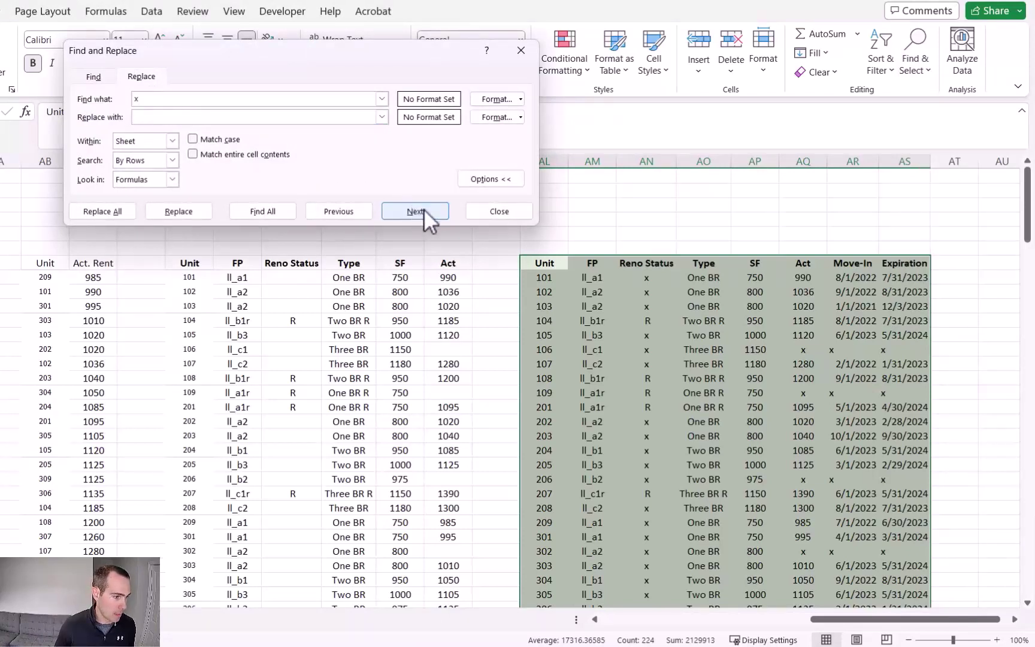
{"action": "left_click", "coordinate": [98, 208]}
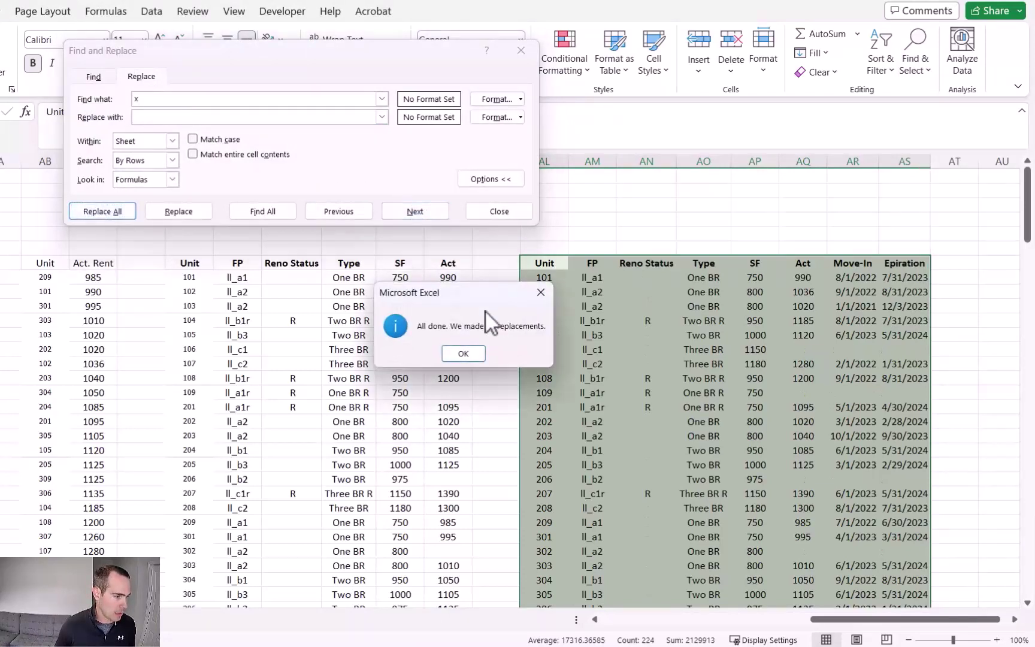
{"action": "left_click", "coordinate": [462, 354]}
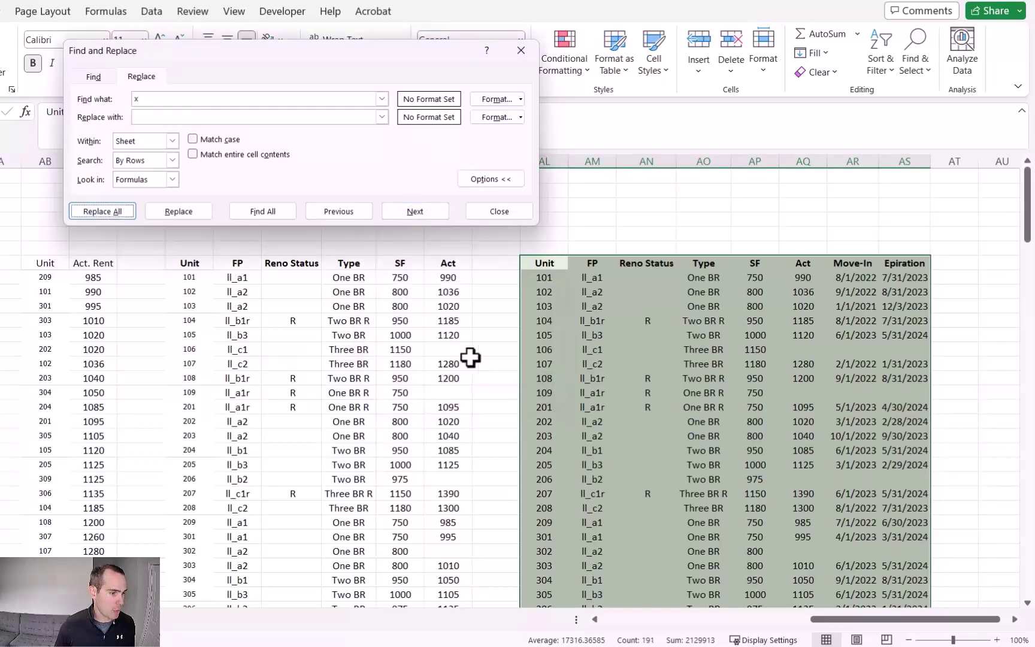
{"action": "left_click", "coordinate": [499, 211]}
{"action": "left_click", "coordinate": [846, 279]}
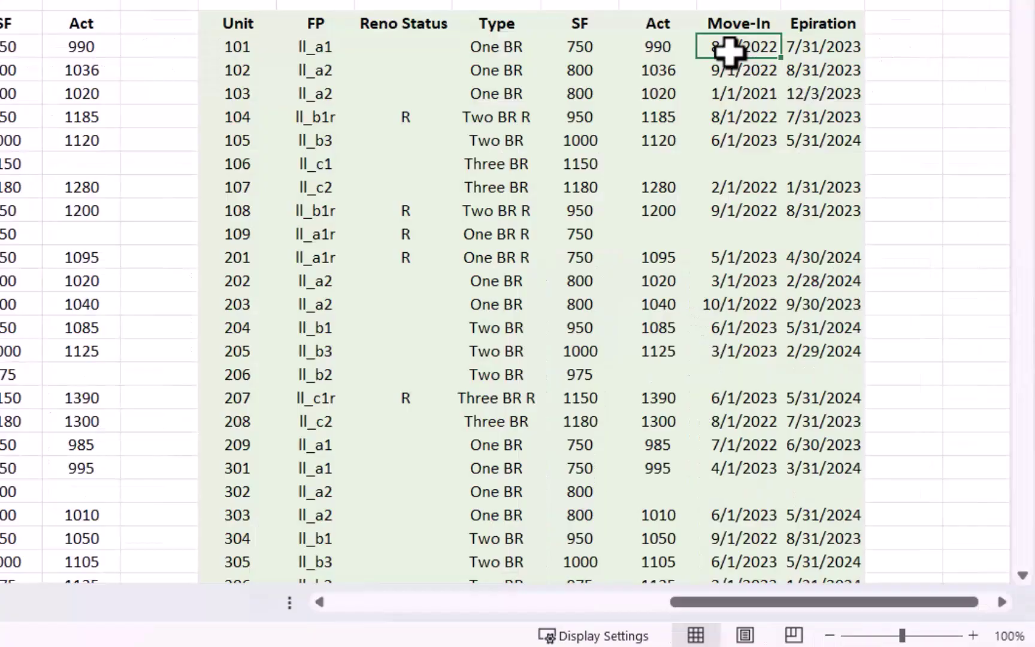
{"action": "left_click_drag", "start_coordinate": [729, 53], "coordinate": [746, 161]}
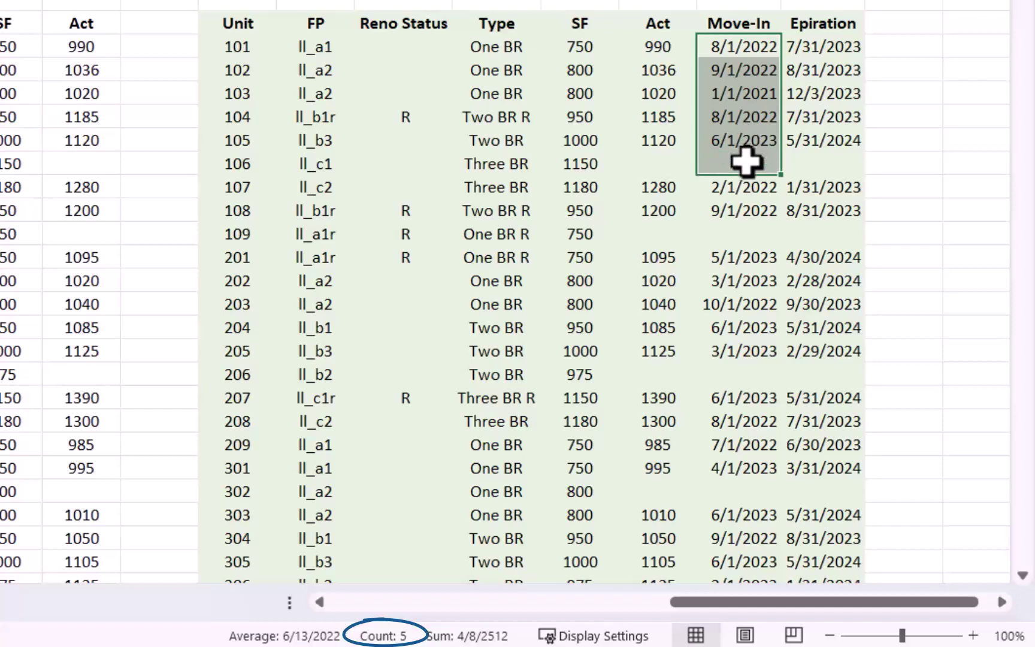
{"action": "left_click", "coordinate": [732, 48]}
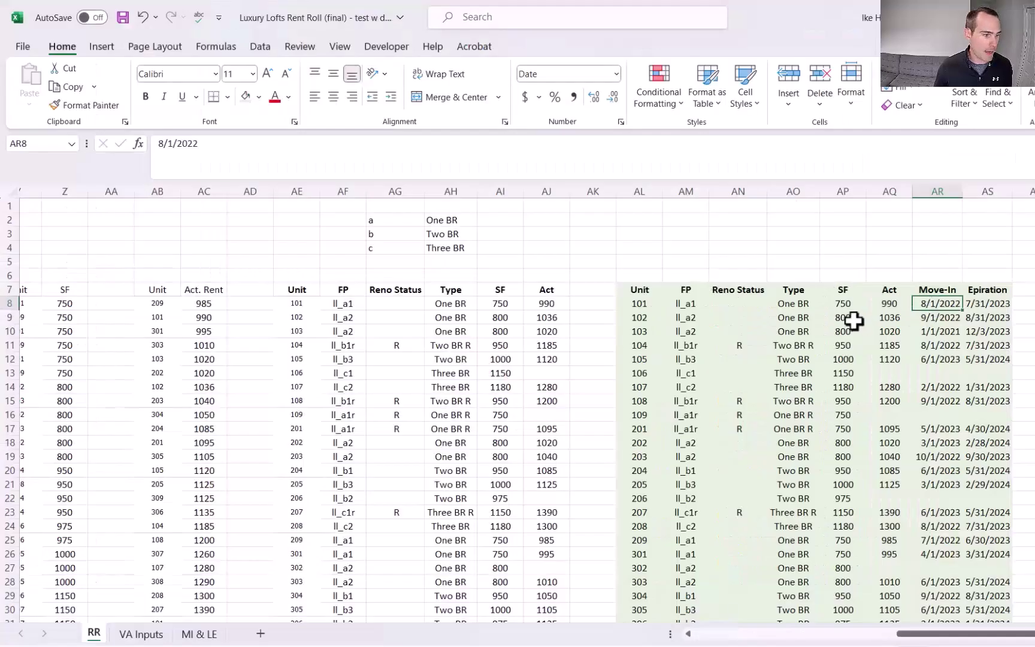
{"action": "scroll", "coordinate": [678, 251], "scroll_direction": "down", "scroll_amount": 1}
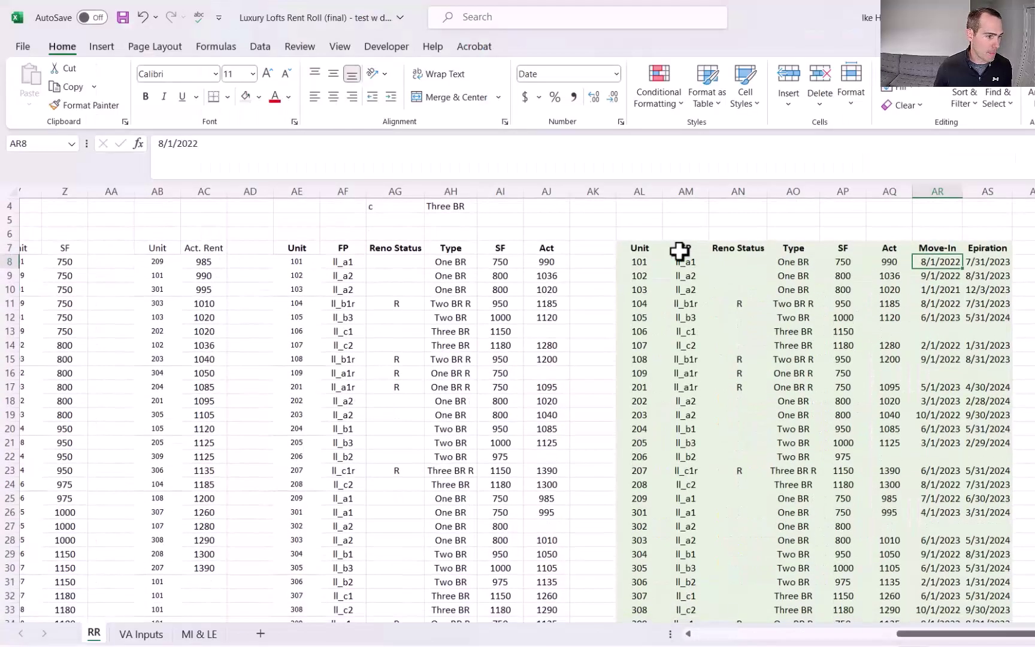
Step: Insert a PivotTable from RR!AL7:AS34 on the existing sheet at 'MI & LE'!B2
{"action": "left_click_drag", "start_coordinate": [640, 250], "coordinate": [982, 240]}
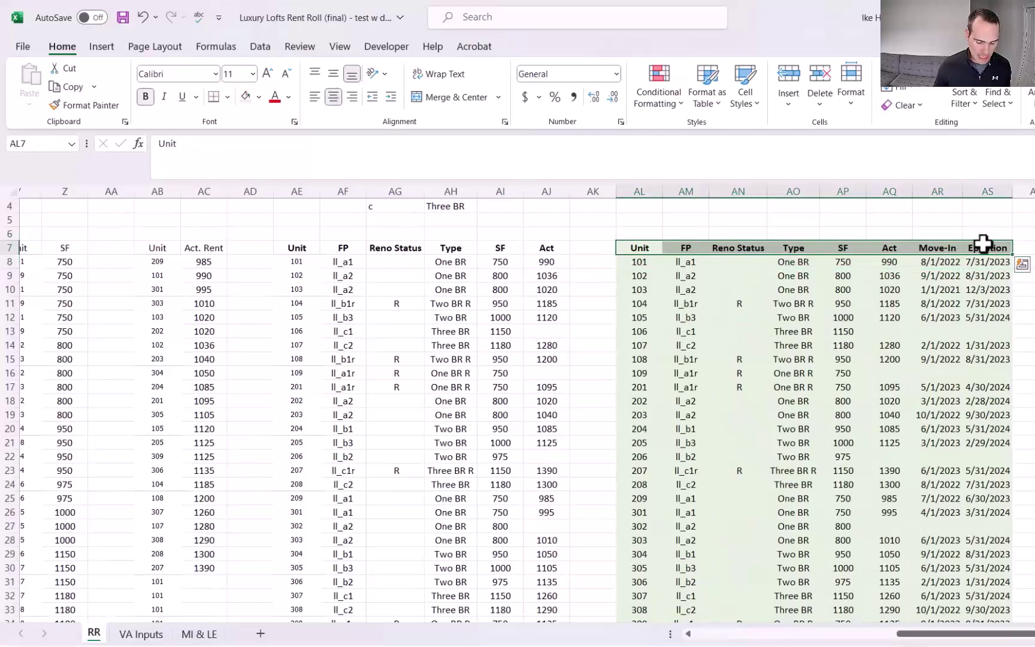
{"action": "key", "text": "ctrl+shift+Down"}
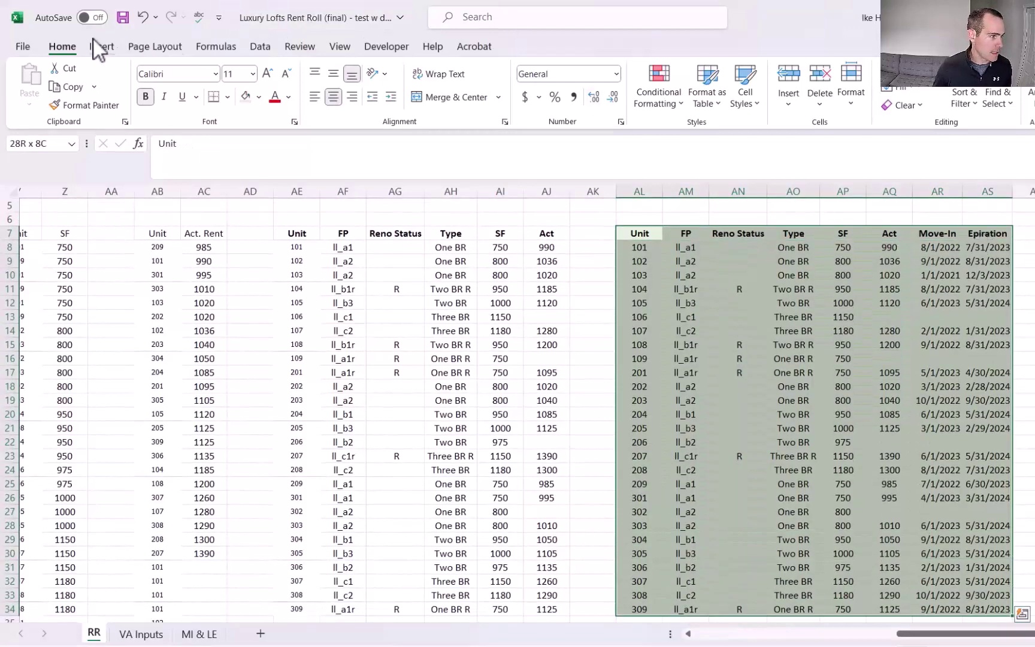
{"action": "left_click", "coordinate": [99, 46]}
{"action": "left_click", "coordinate": [34, 76]}
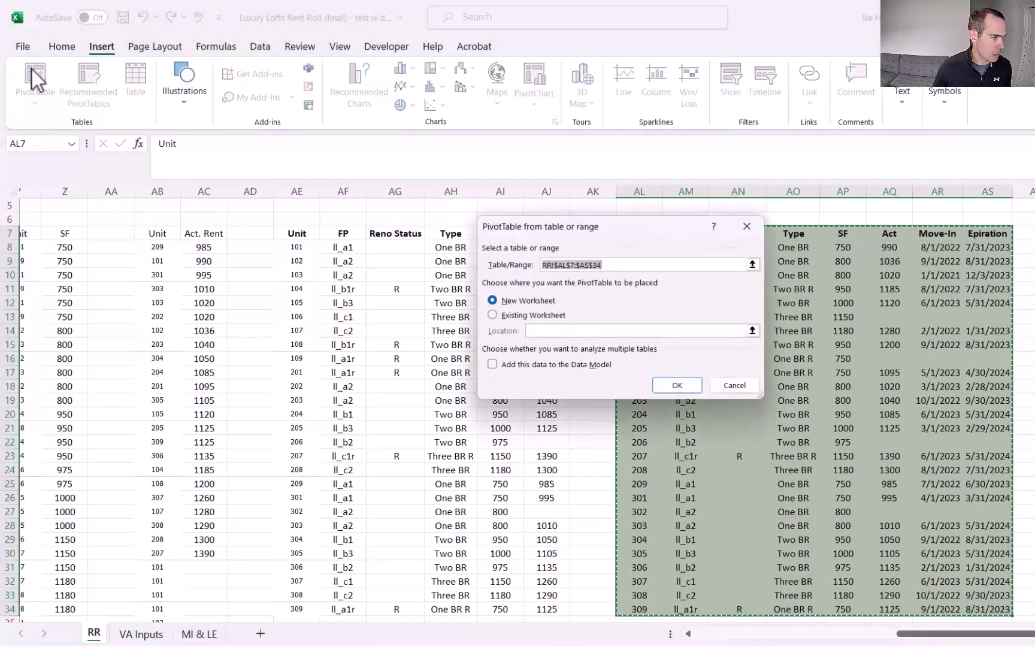
{"action": "left_click", "coordinate": [492, 315]}
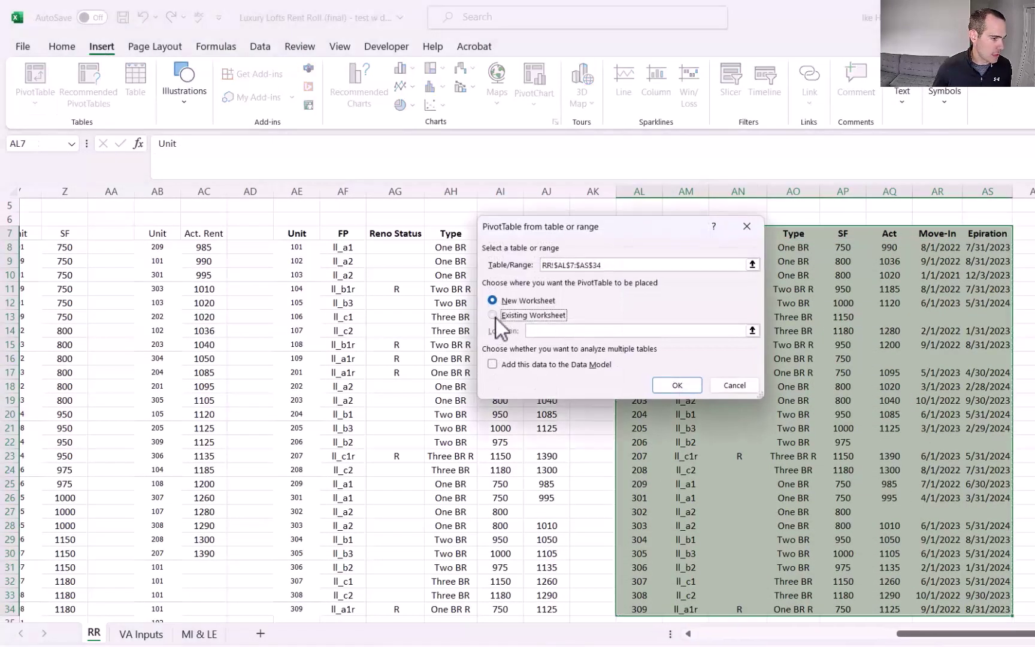
{"action": "left_click", "coordinate": [203, 637]}
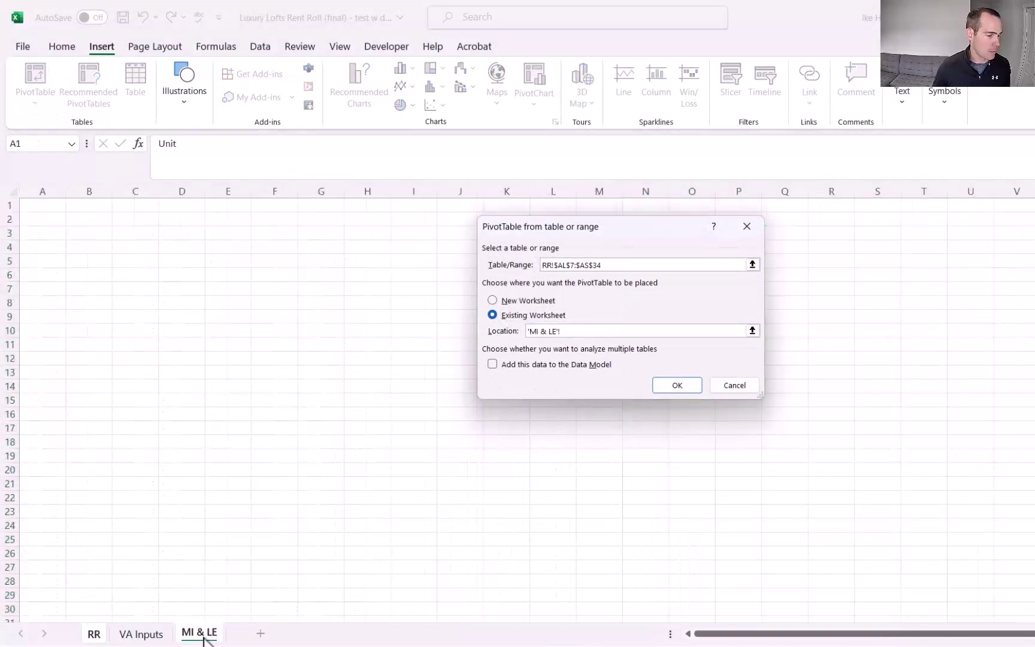
{"action": "left_click", "coordinate": [90, 227]}
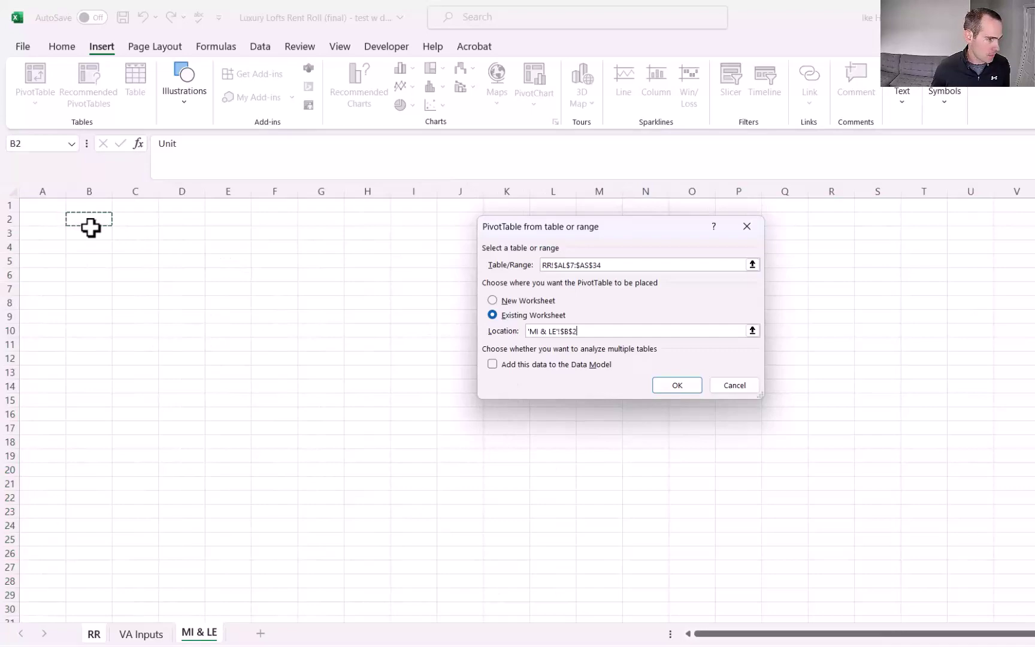
{"action": "left_click", "coordinate": [681, 388]}
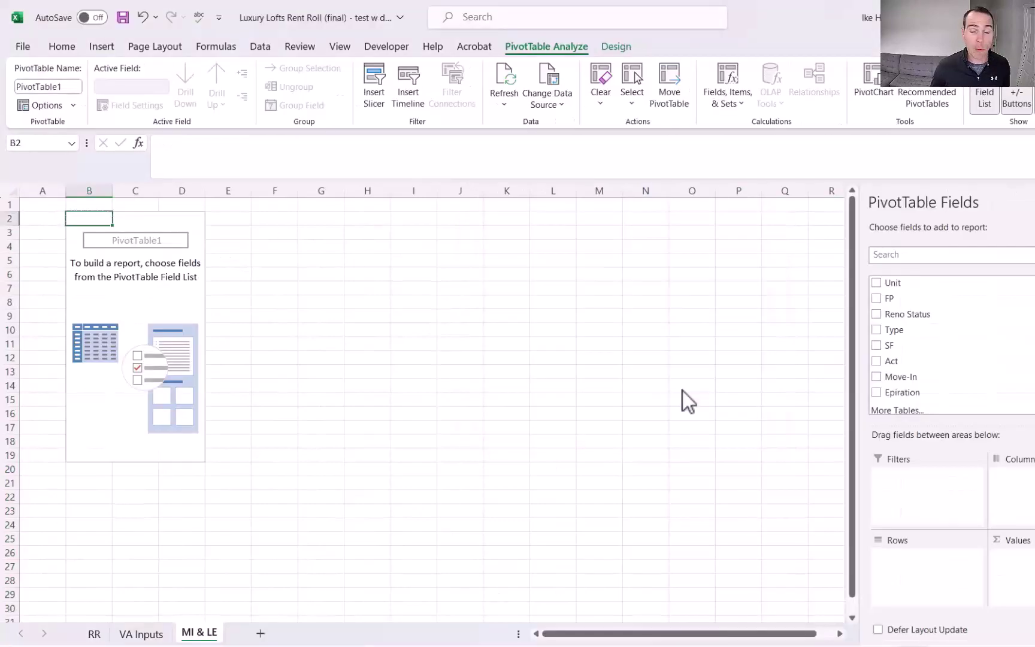
{"action": "left_click", "coordinate": [682, 390]}
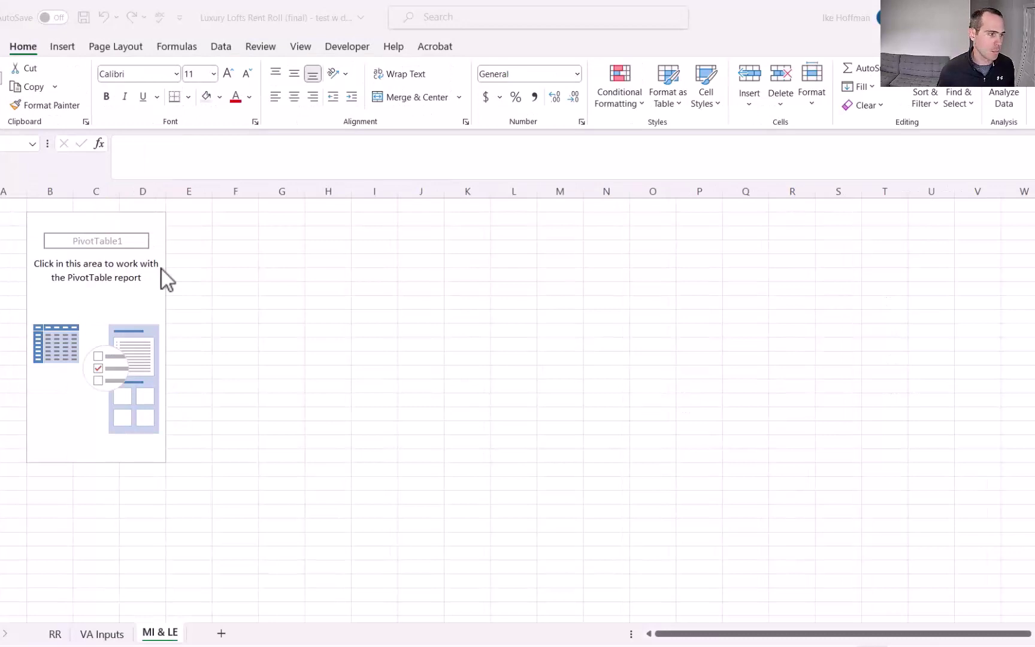
Step: Add Move-In to Rows, grouped by Years and Months with the Quarters level removed
{"action": "right_click", "coordinate": [119, 303]}
{"action": "left_click", "coordinate": [193, 424]}
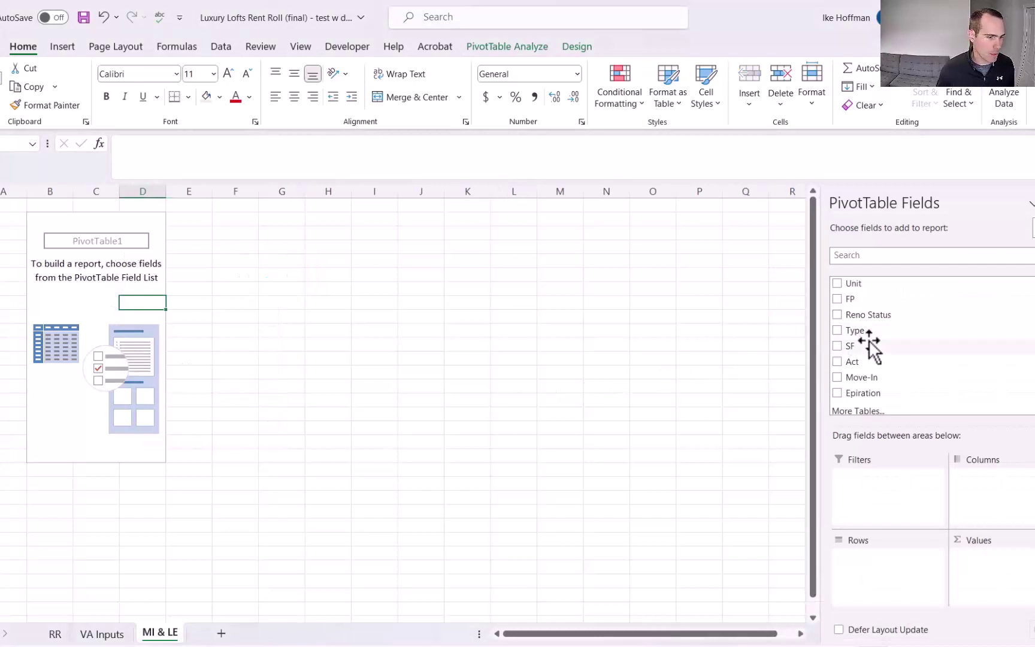
{"action": "left_click_drag", "start_coordinate": [884, 383], "coordinate": [873, 568]}
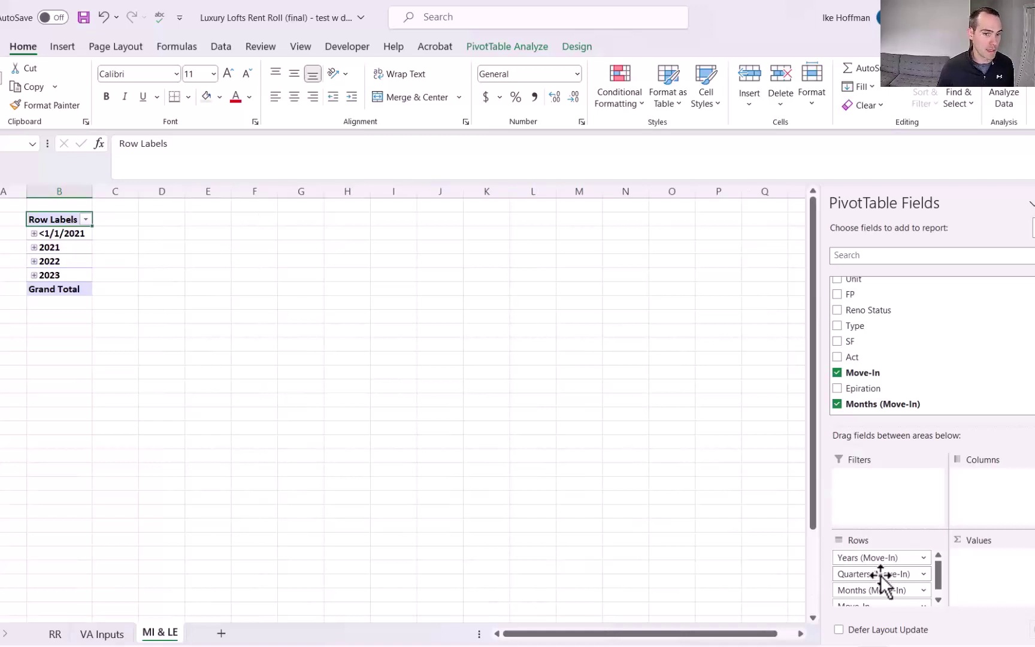
{"action": "left_click_drag", "start_coordinate": [880, 574], "coordinate": [887, 397]}
Step: Choose the After condition from the Move-In row labels' Date Filters
{"action": "left_click", "coordinate": [125, 221]}
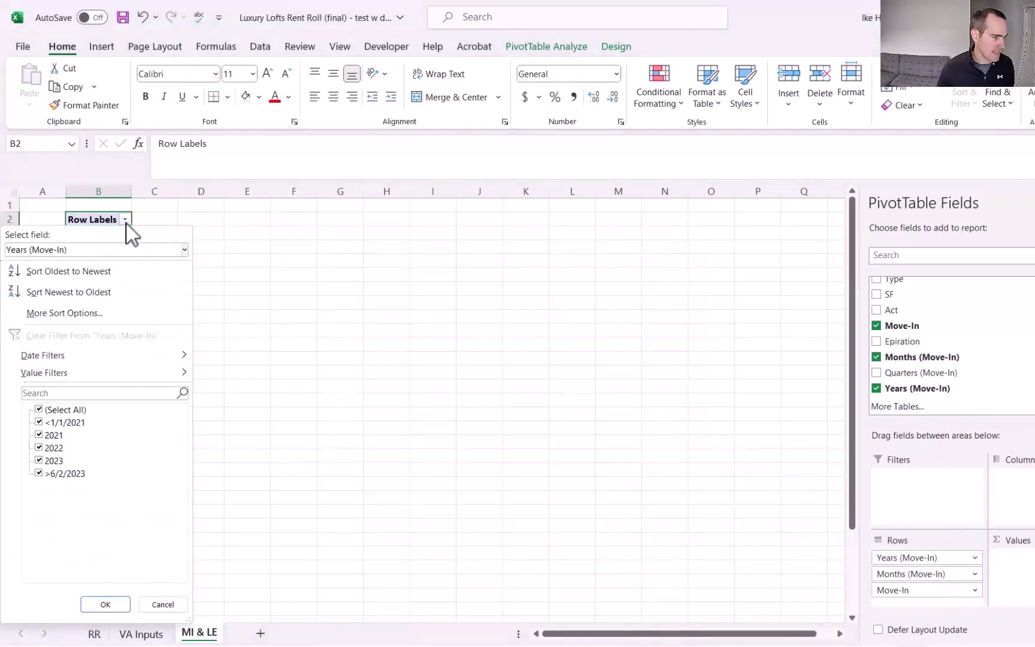
{"action": "mouse_move", "coordinate": [91, 354]}
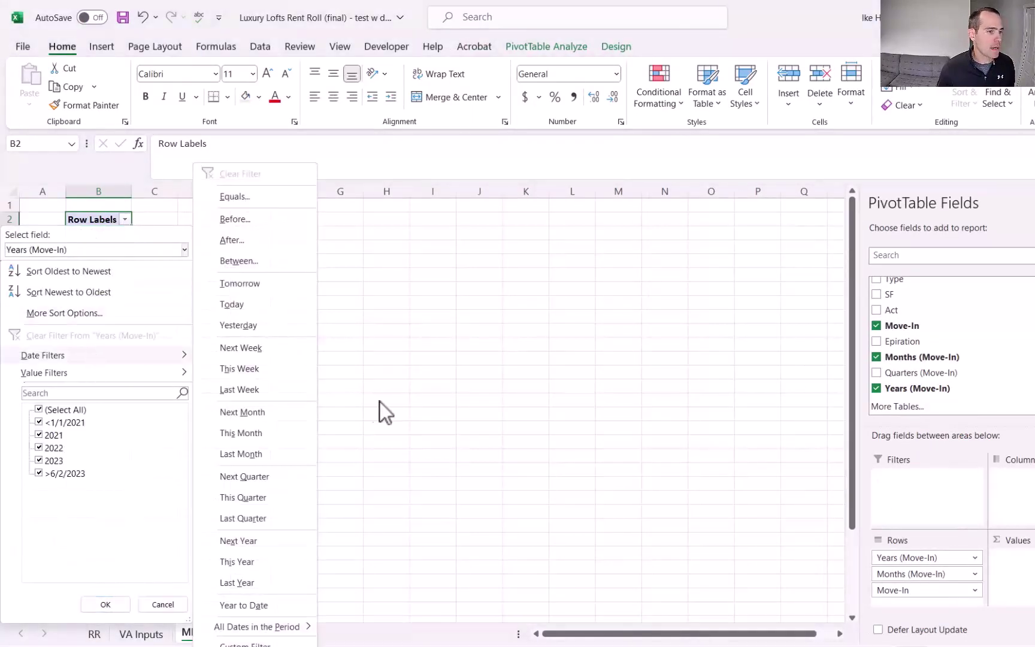
{"action": "left_click", "coordinate": [523, 397]}
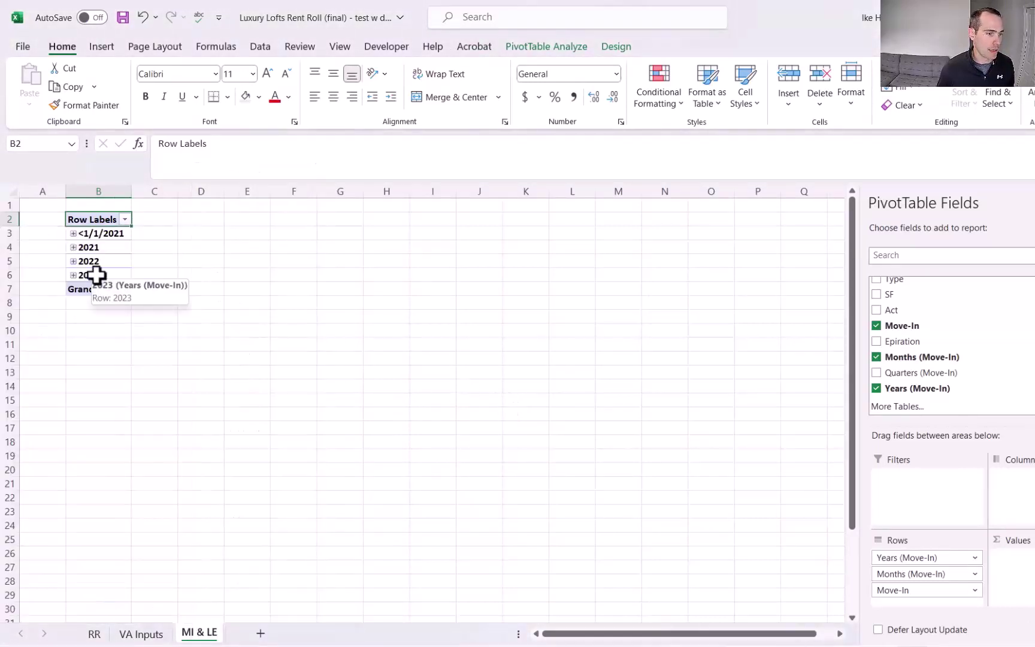
{"action": "left_click", "coordinate": [125, 219]}
{"action": "mouse_move", "coordinate": [102, 355]}
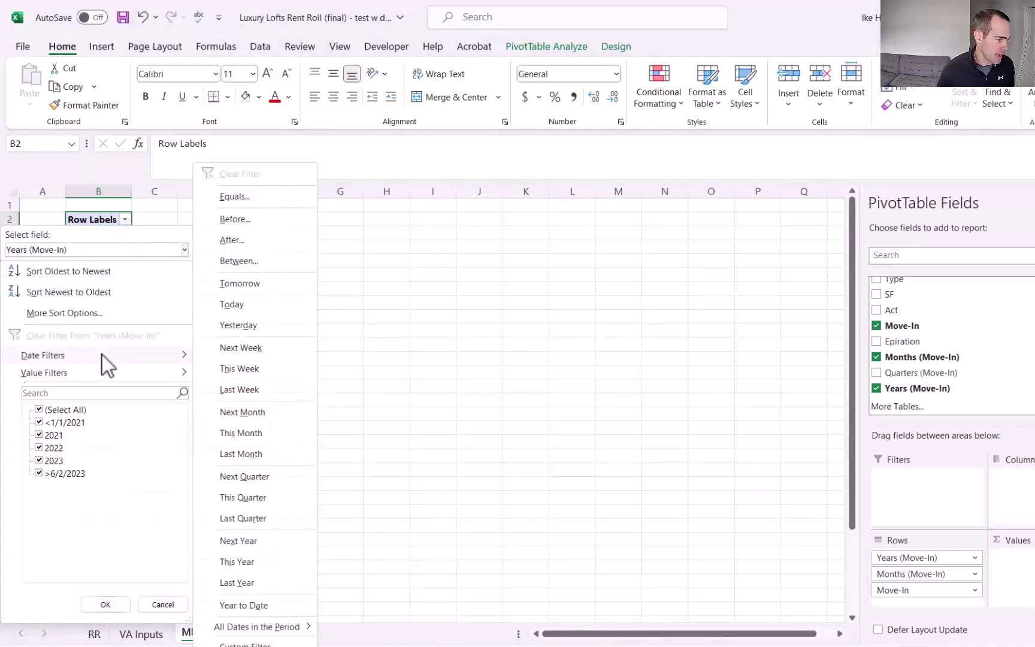
{"action": "left_click", "coordinate": [227, 240]}
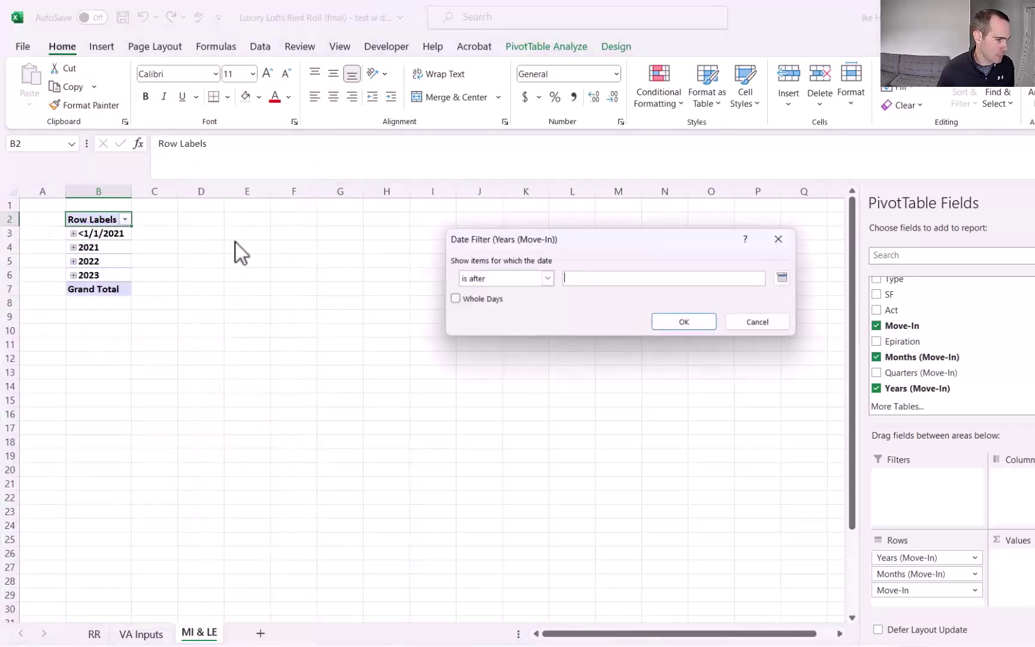
Step: Set the cutoff date to 6/30/2022, apply the filter, and expand 2022 into months
{"action": "left_click", "coordinate": [788, 276]}
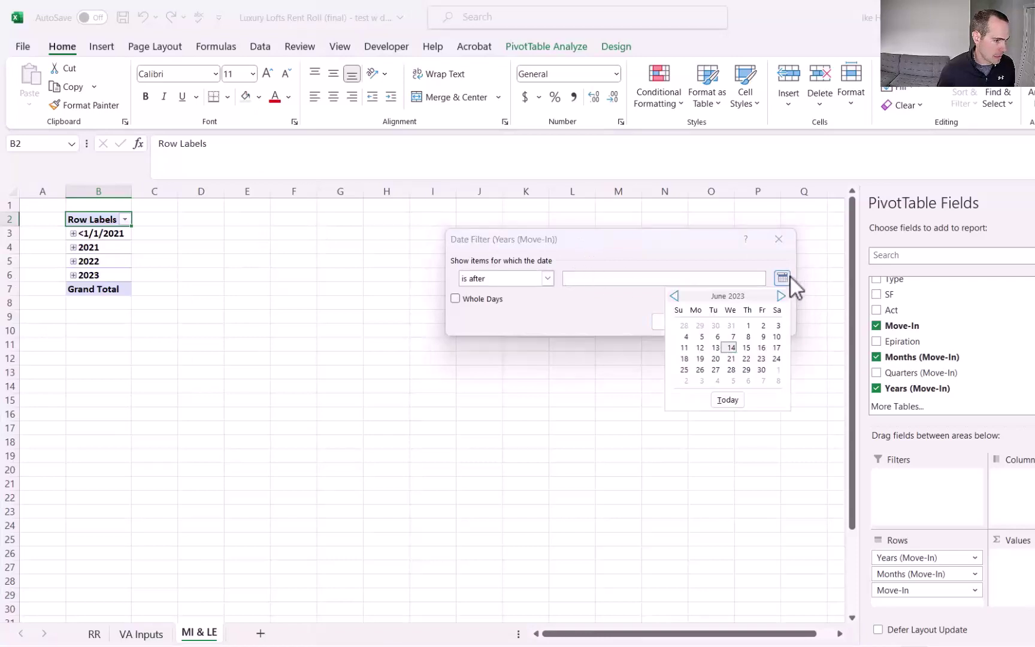
{"action": "left_click", "coordinate": [674, 296]}
{"action": "left_click", "coordinate": [674, 296]}
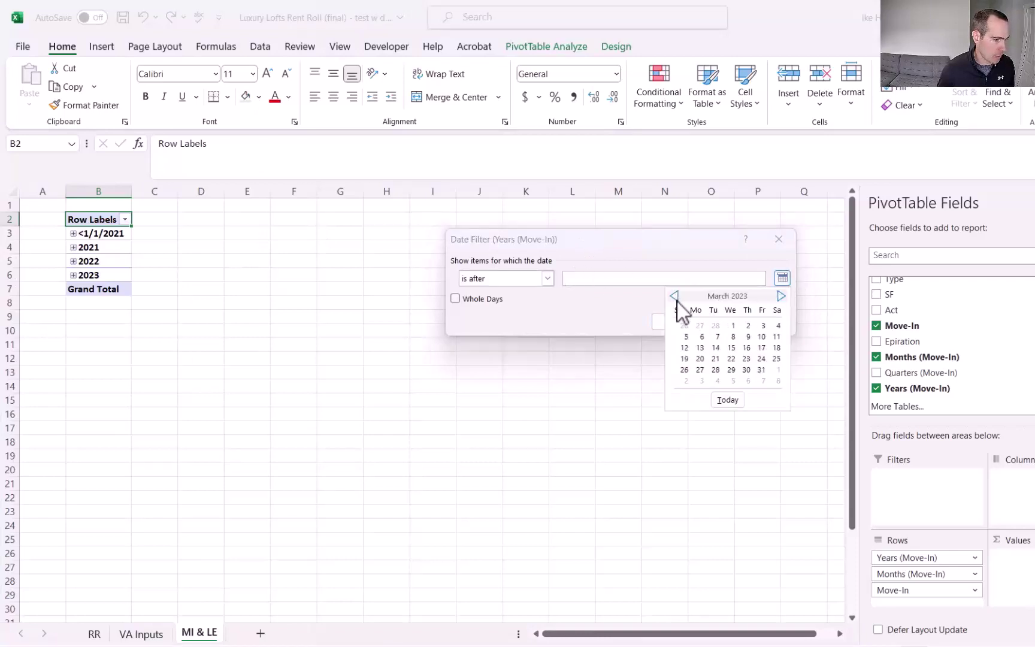
{"action": "left_click", "coordinate": [674, 296]}
{"action": "left_click", "coordinate": [674, 296]}
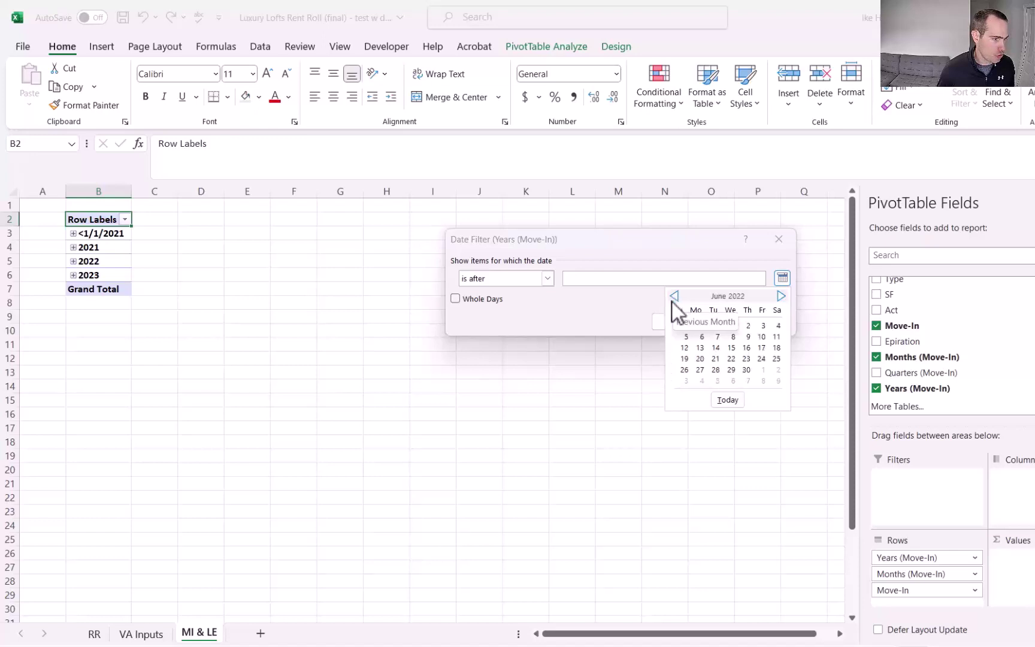
{"action": "left_click", "coordinate": [747, 370]}
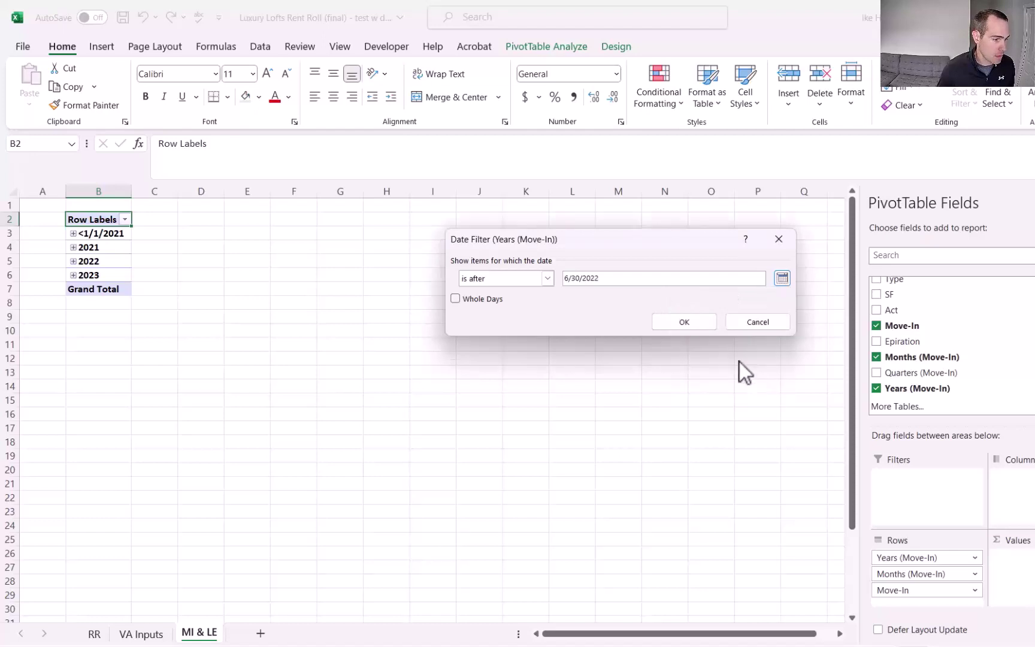
{"action": "left_click", "coordinate": [695, 322]}
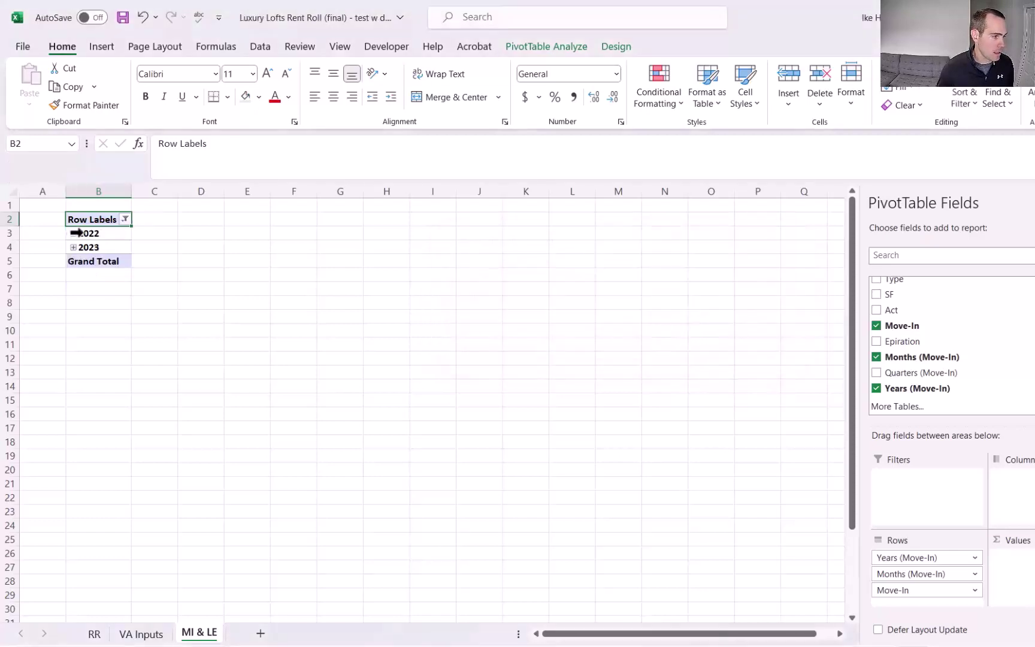
{"action": "left_click", "coordinate": [76, 235]}
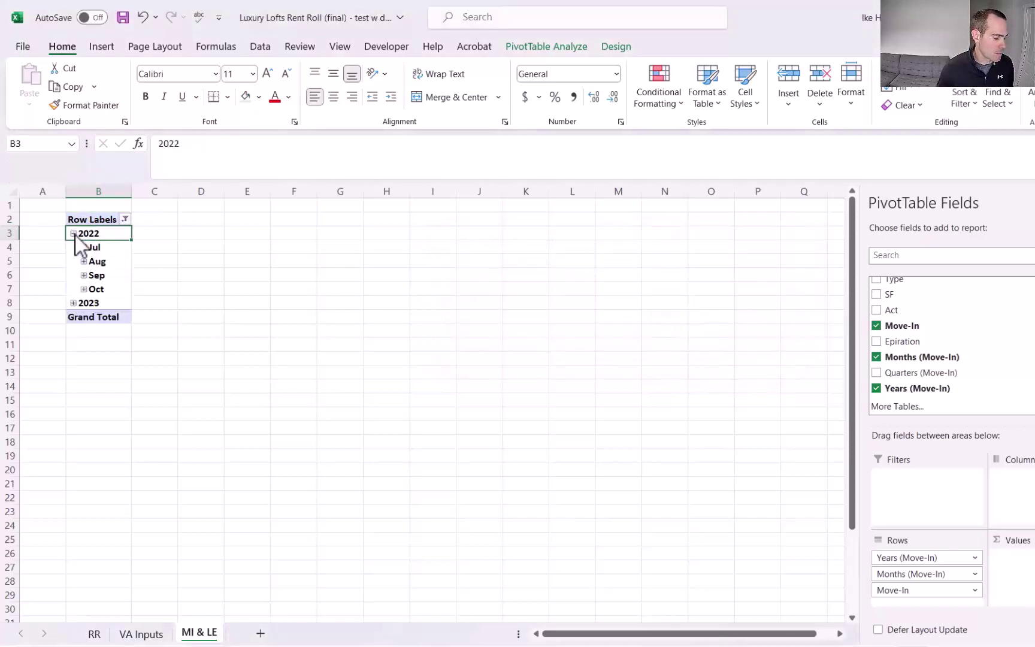
{"action": "left_click", "coordinate": [70, 307]}
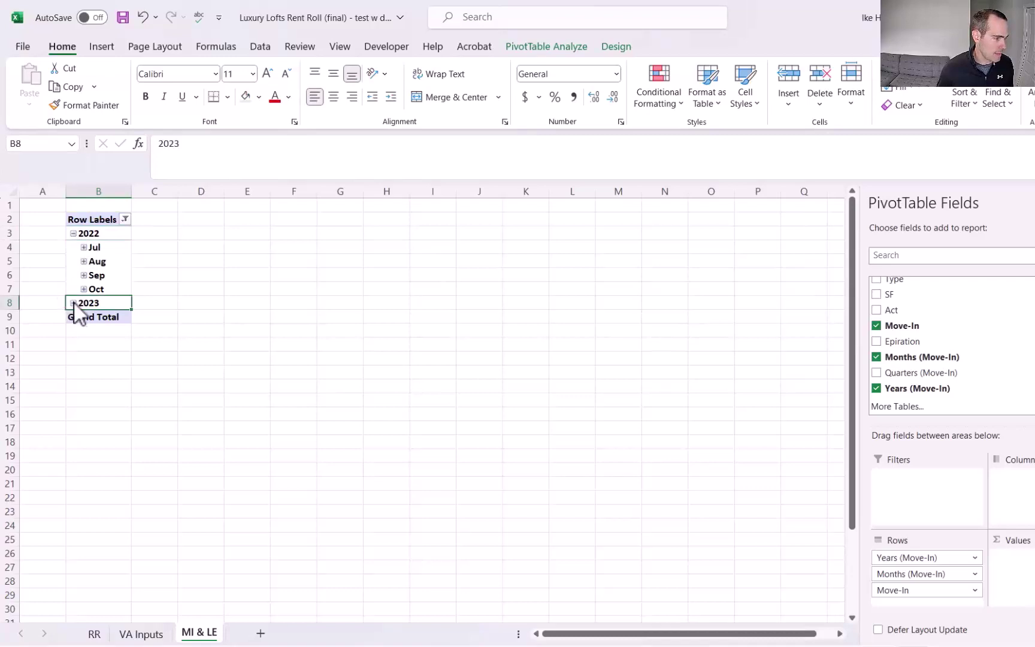
Step: Expand 2023, add Act to Values, and change its summary from Sum to Average
{"action": "left_click", "coordinate": [73, 303]}
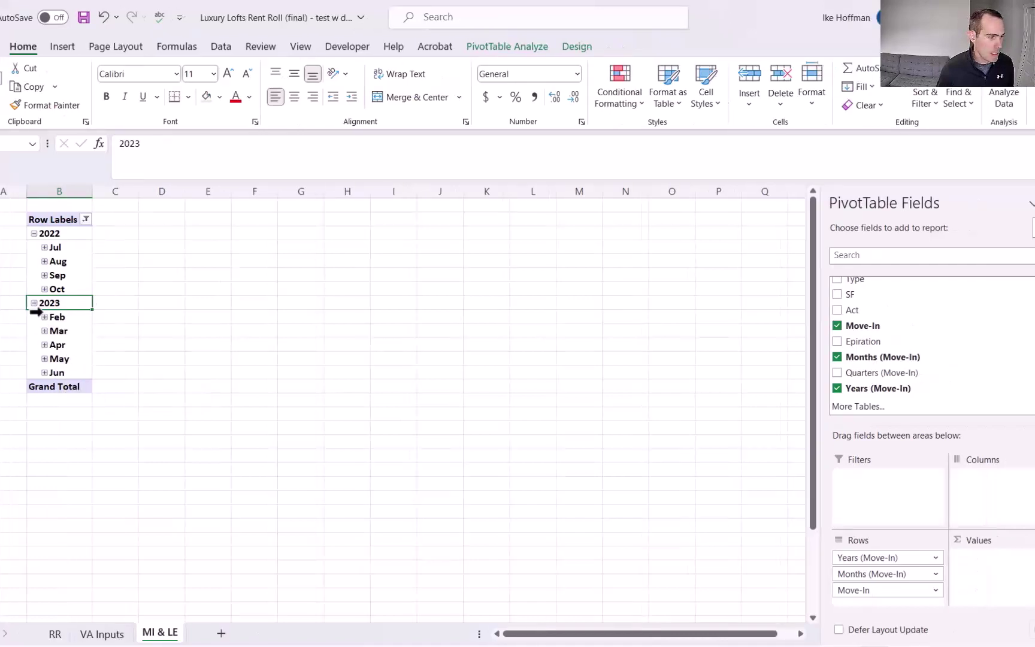
{"action": "scroll", "coordinate": [952, 341], "scroll_direction": "up", "scroll_amount": 1}
{"action": "scroll", "coordinate": [892, 314], "scroll_direction": "up", "scroll_amount": 1}
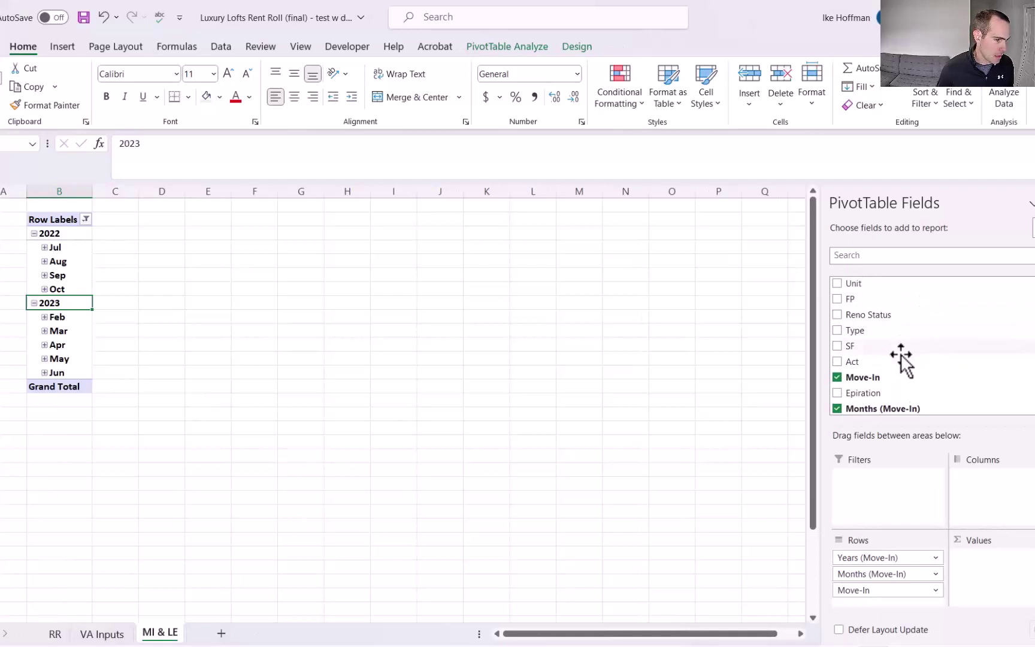
{"action": "left_click_drag", "start_coordinate": [896, 363], "coordinate": [1018, 579]}
{"action": "left_click", "coordinate": [1012, 558]}
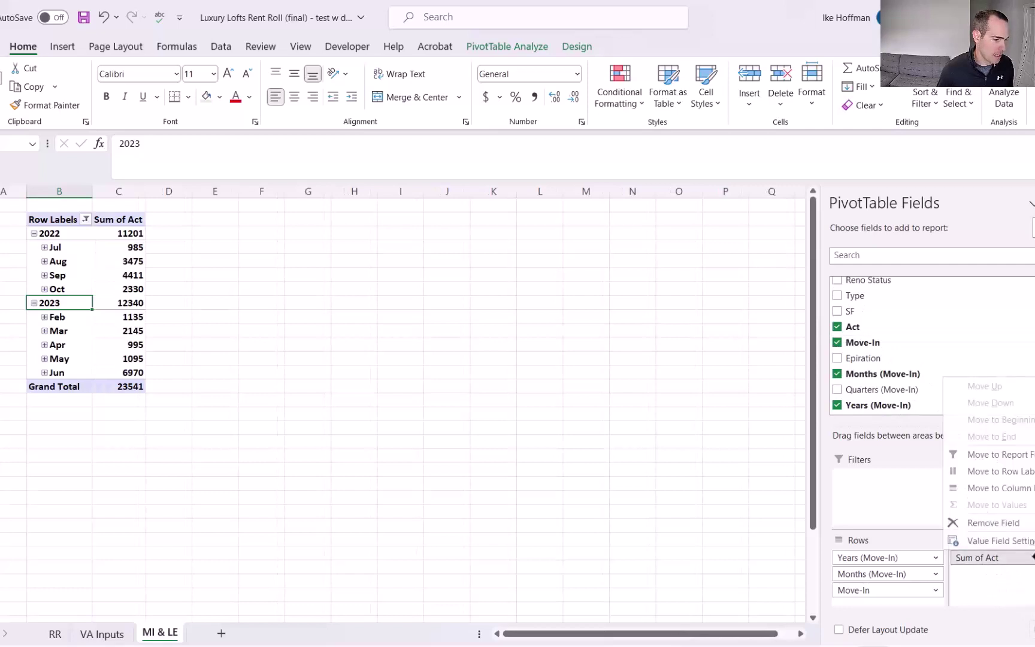
{"action": "left_click", "coordinate": [1018, 539]}
{"action": "left_click", "coordinate": [551, 317]}
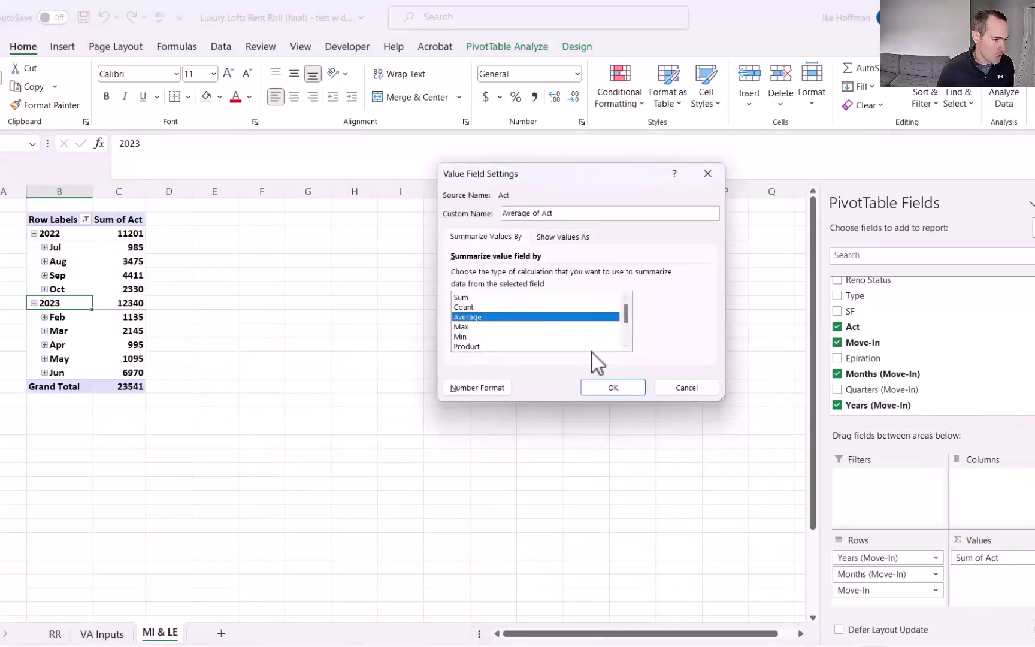
{"action": "left_click", "coordinate": [613, 386]}
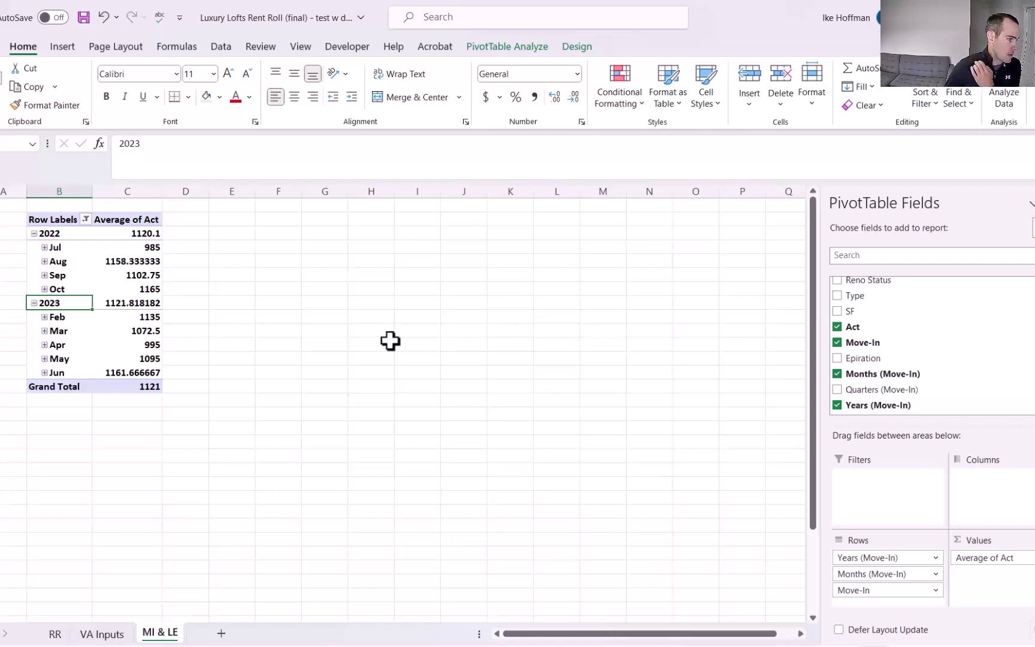
Step: Add the Type field to the pivot's Columns
{"action": "left_click", "coordinate": [120, 264]}
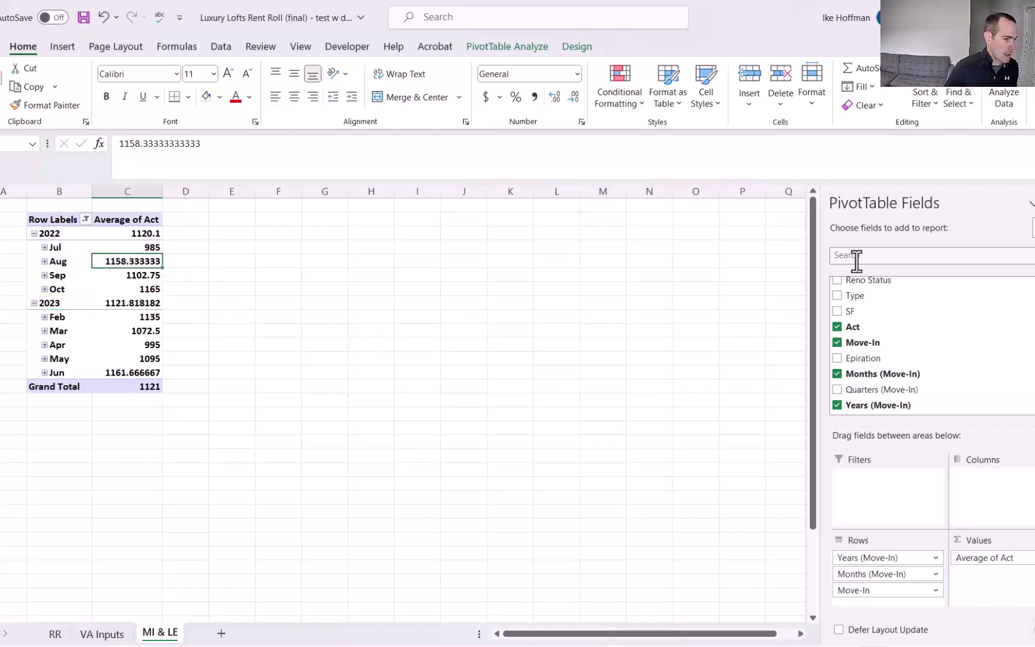
{"action": "scroll", "coordinate": [907, 335], "scroll_direction": "up", "scroll_amount": 1}
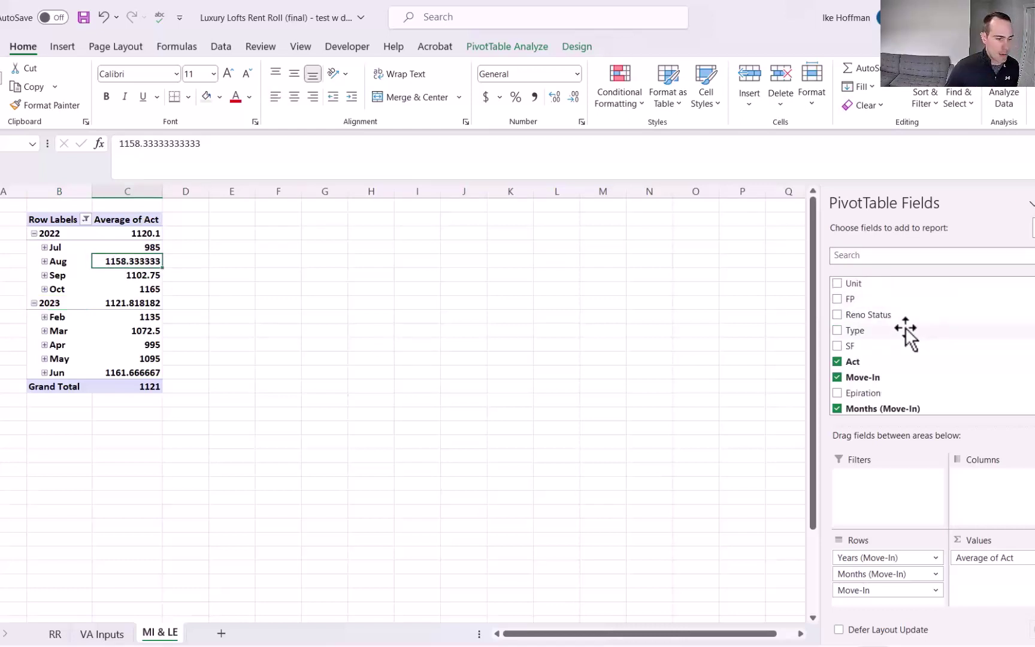
{"action": "left_click_drag", "start_coordinate": [901, 331], "coordinate": [999, 490]}
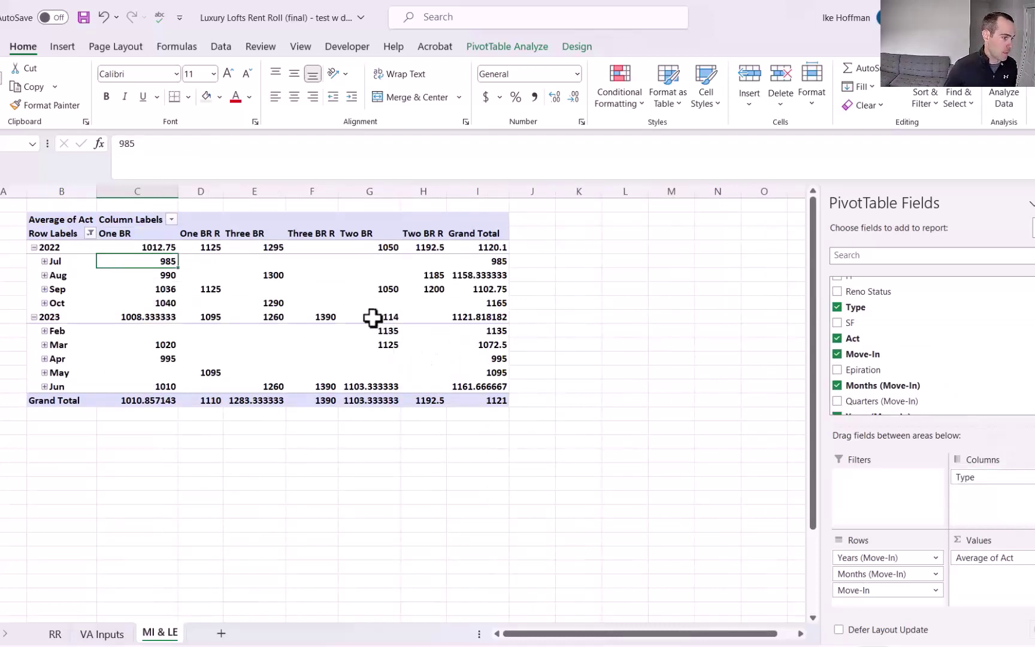
Step: Move the Two BR and Two BR R columns ahead of Three BR R
{"action": "left_click", "coordinate": [415, 224]}
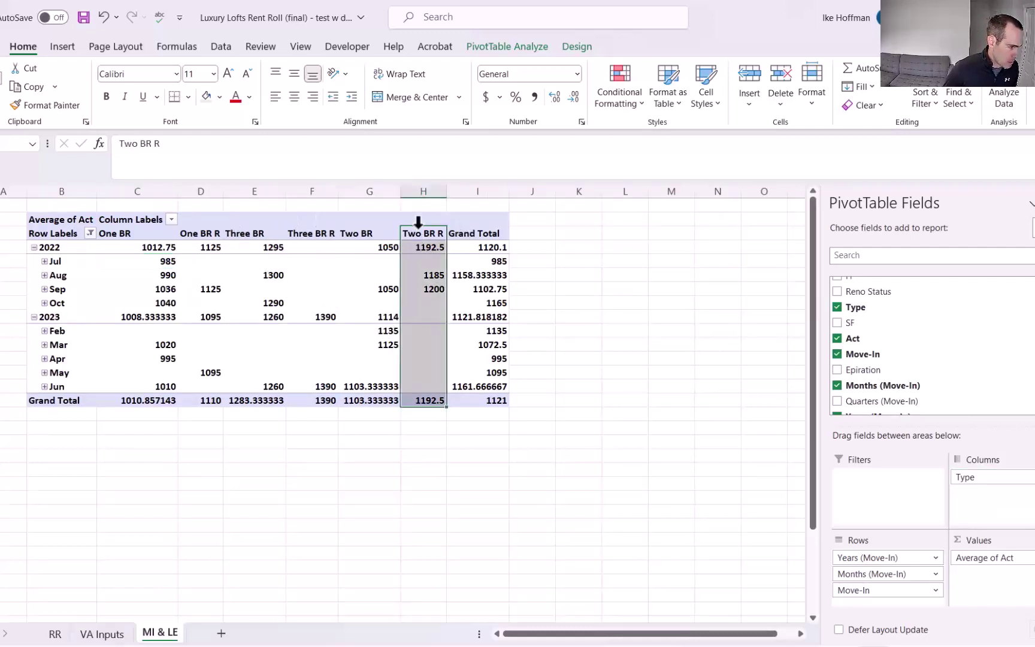
{"action": "left_click_drag", "start_coordinate": [415, 226], "coordinate": [279, 227]}
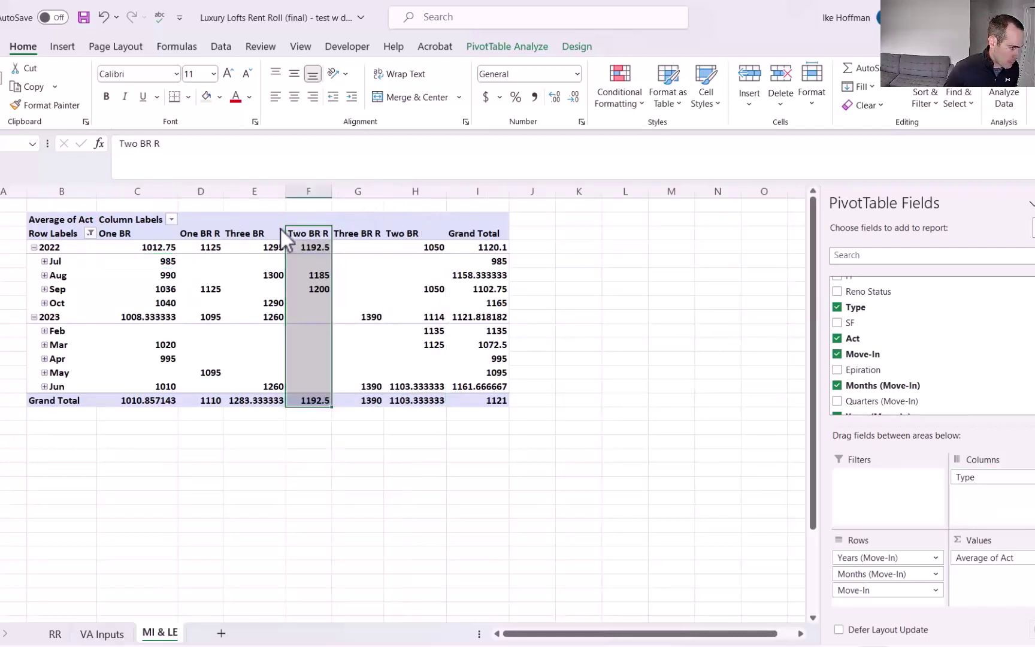
{"action": "left_click", "coordinate": [410, 236]}
{"action": "left_click", "coordinate": [415, 224]}
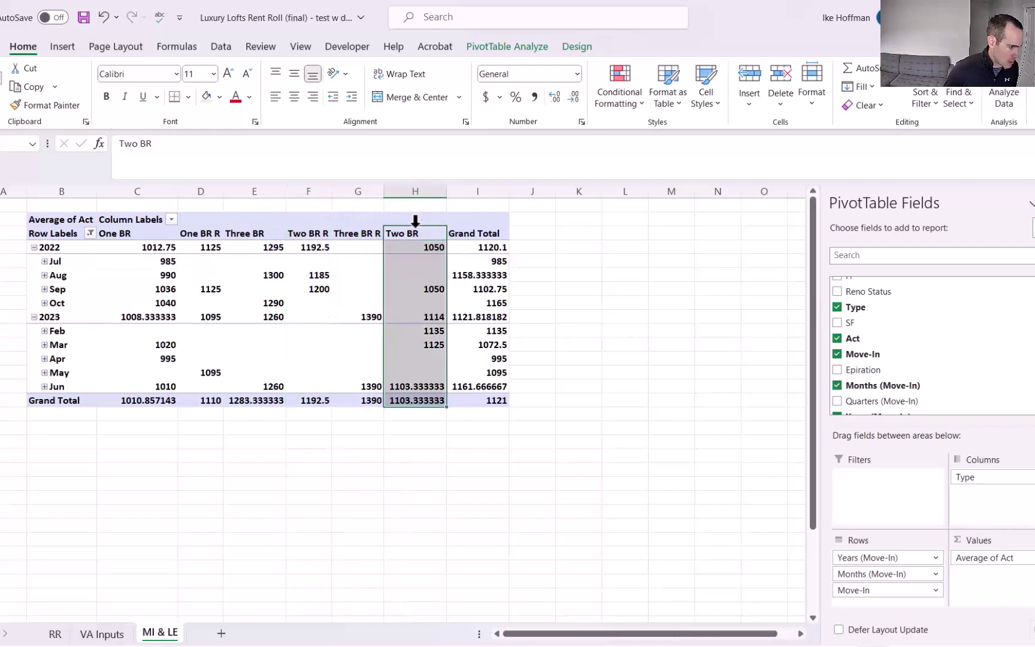
{"action": "left_click_drag", "start_coordinate": [415, 231], "coordinate": [284, 229]}
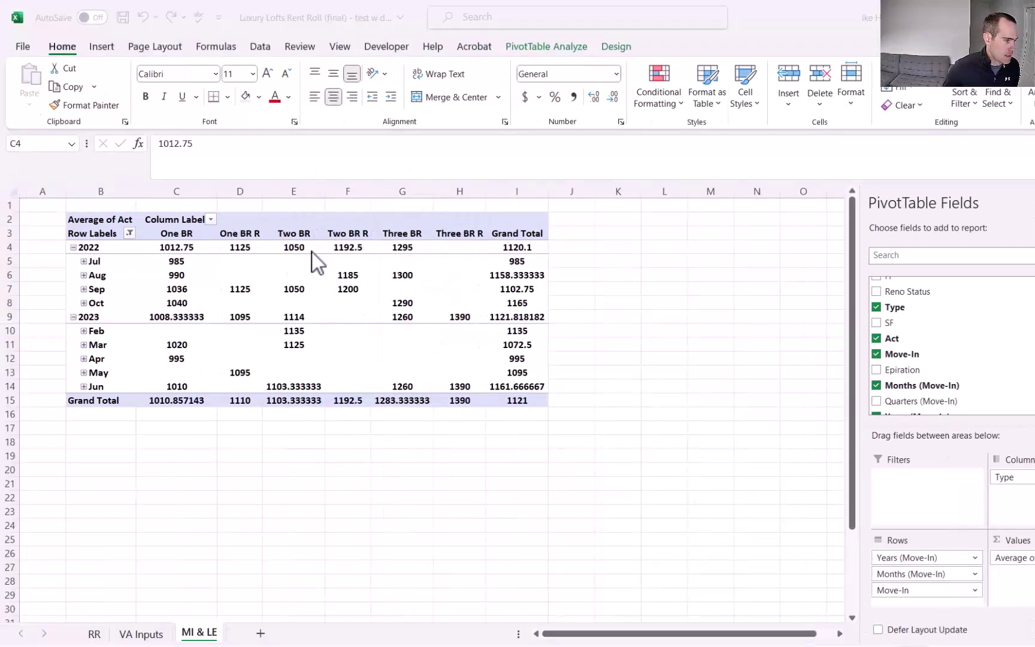
Step: Set the pivot's subtotals to Do Not Show Subtotals, removing the year subtotals
{"action": "left_click", "coordinate": [213, 274]}
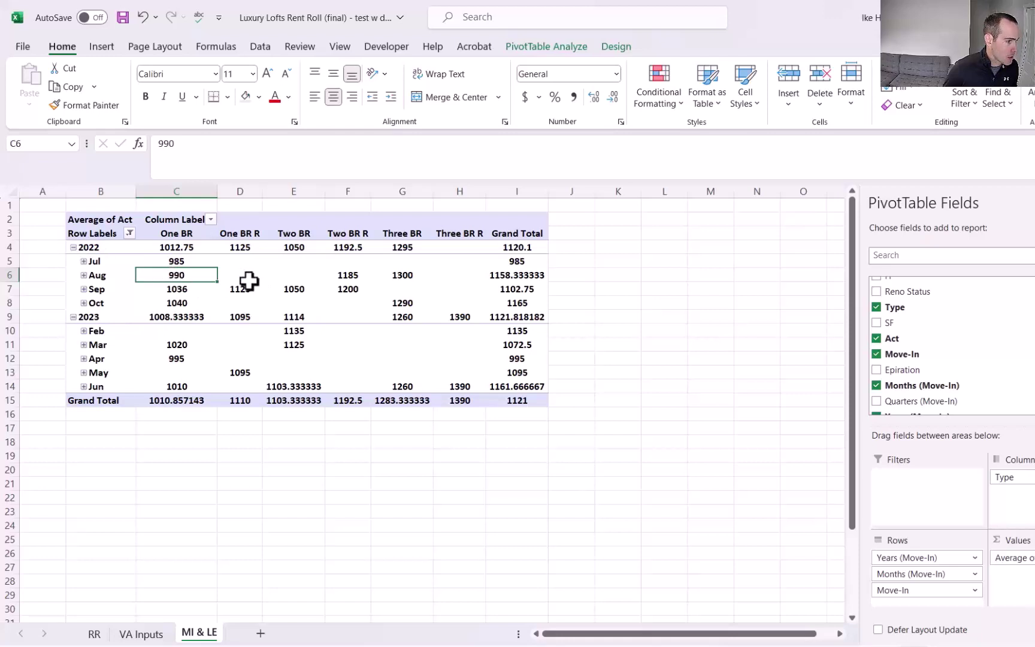
{"action": "left_click", "coordinate": [602, 44]}
{"action": "left_click", "coordinate": [30, 106]}
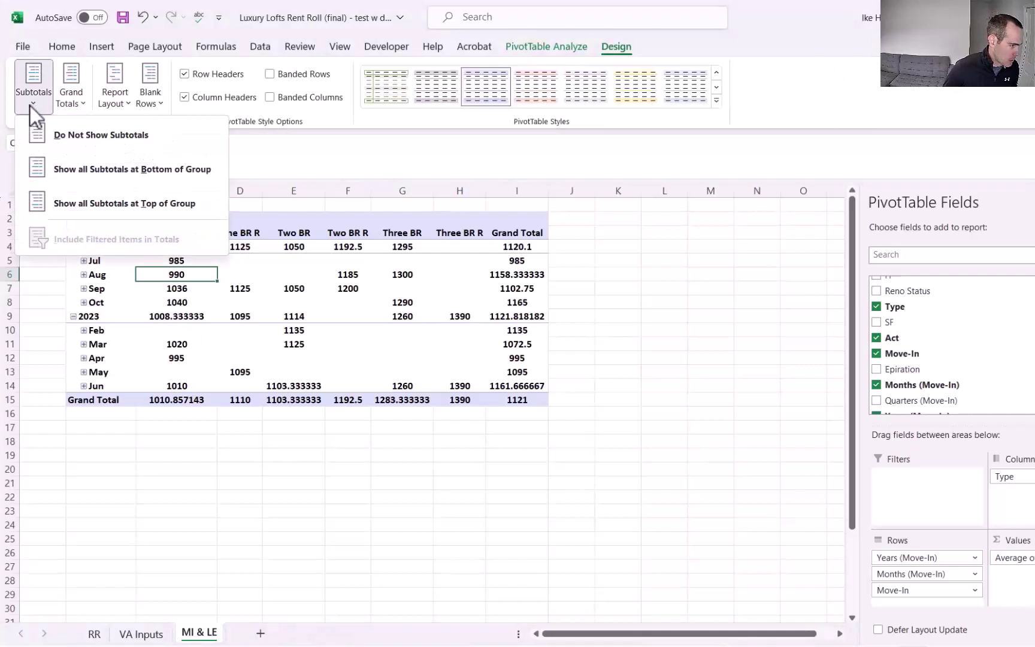
{"action": "left_click", "coordinate": [82, 142]}
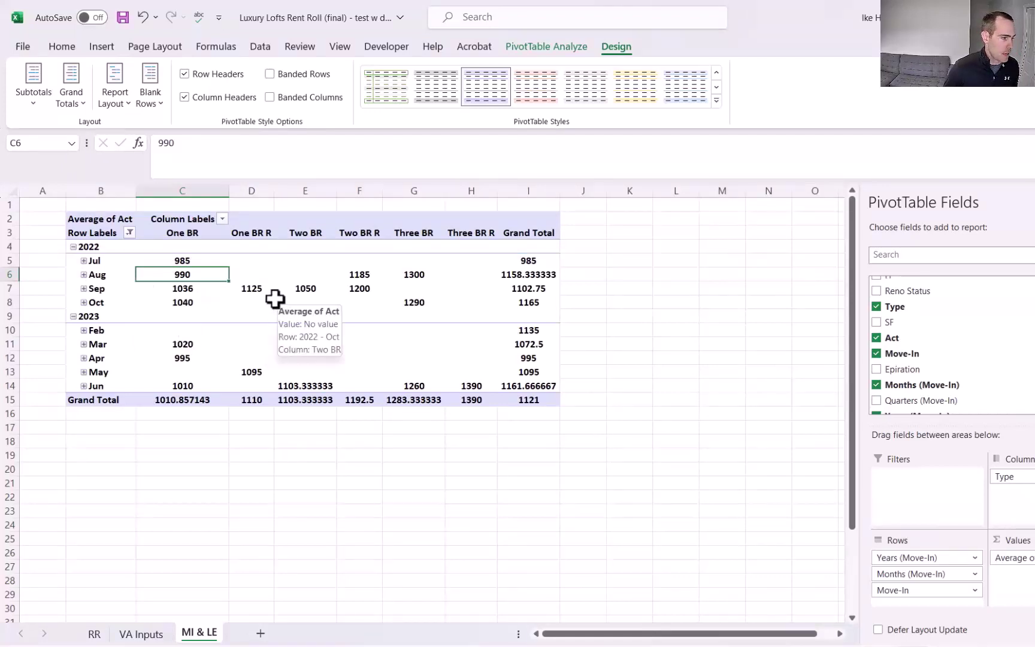
Step: Insert a line PivotChart from the All Charts list
{"action": "left_click", "coordinate": [106, 50]}
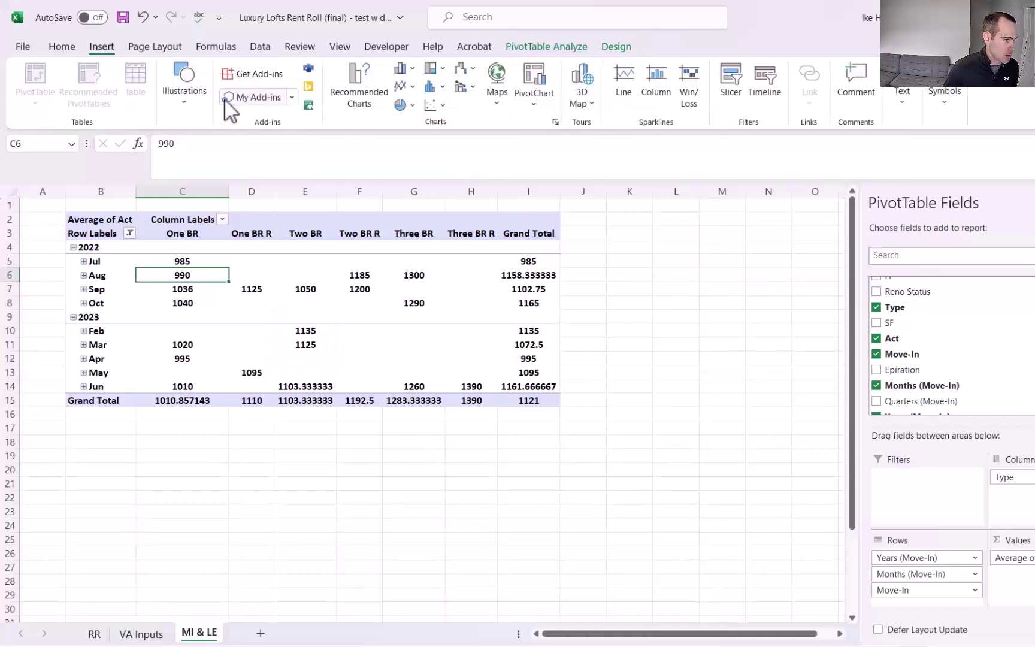
{"action": "left_click", "coordinate": [365, 98]}
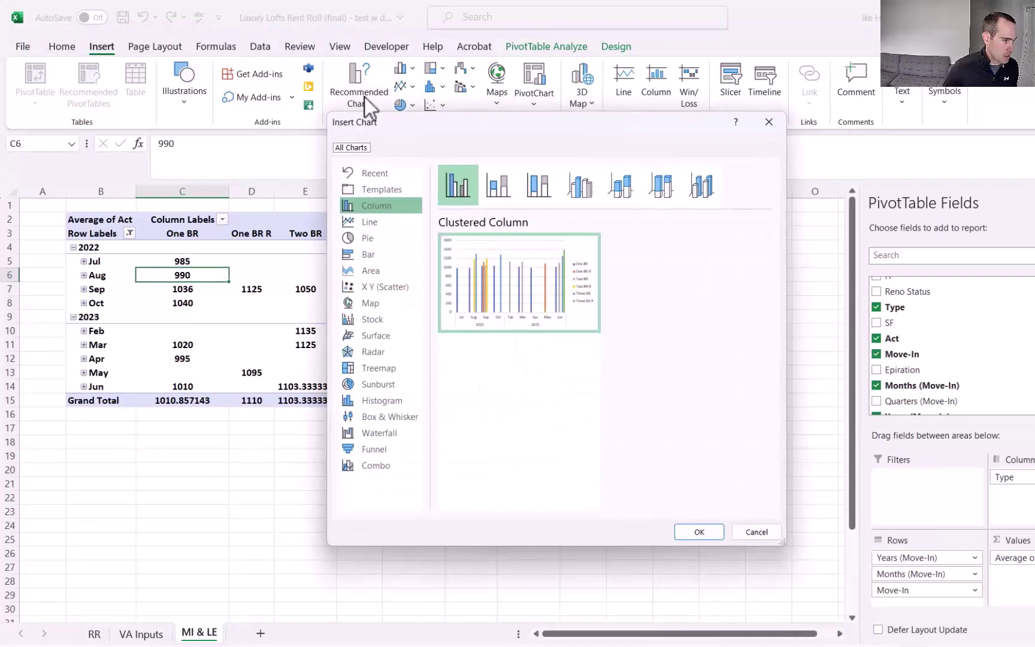
{"action": "left_click", "coordinate": [381, 227]}
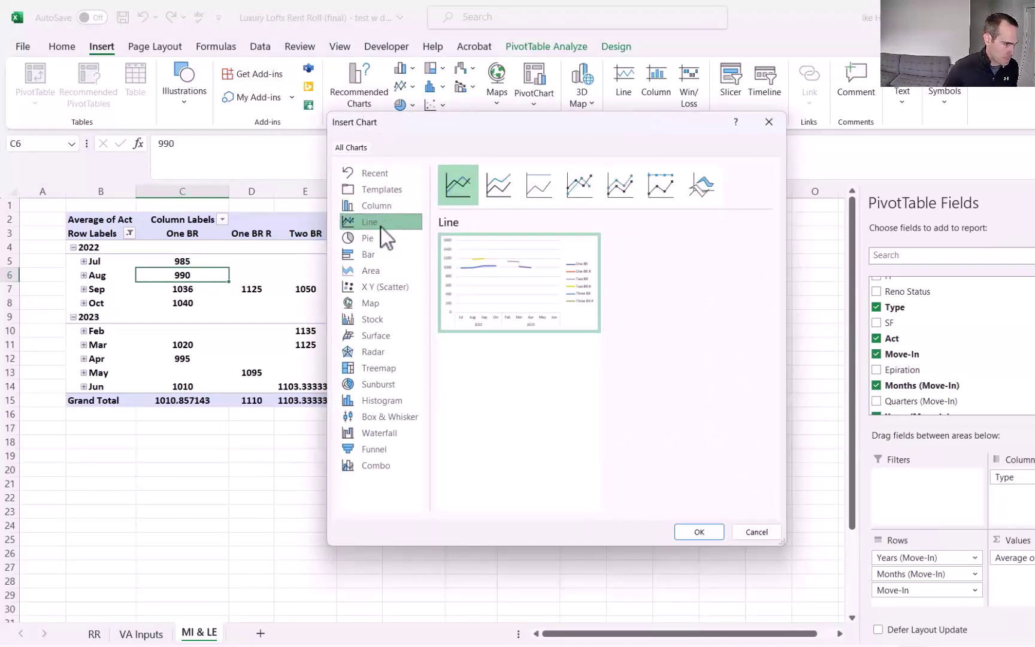
{"action": "left_click", "coordinate": [699, 532]}
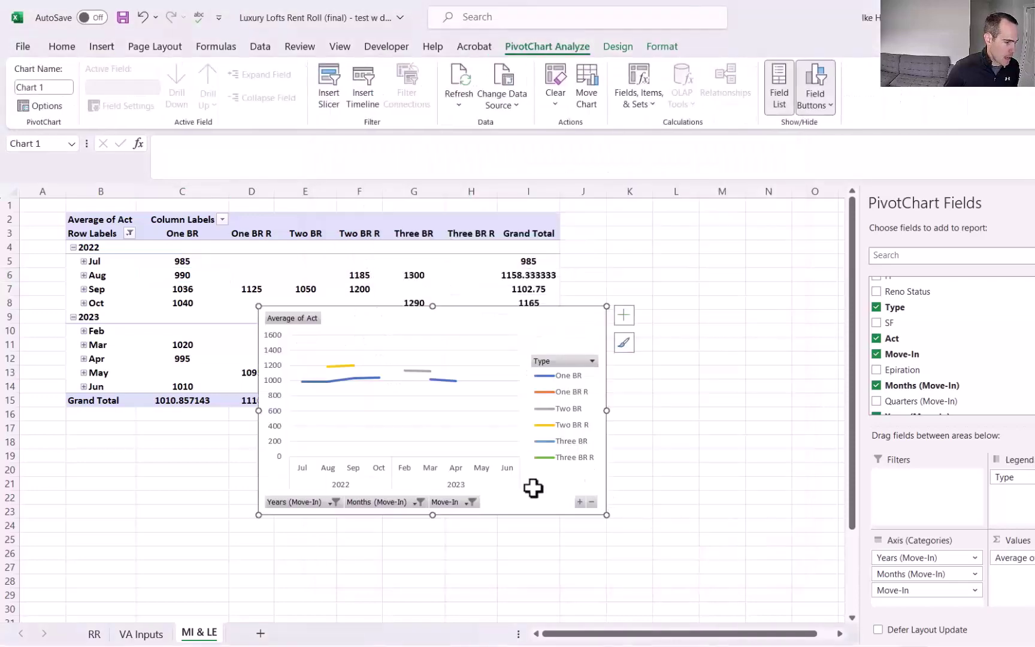
Step: Hide all field buttons on the chart and enlarge it up and to the right
{"action": "right_click", "coordinate": [388, 504]}
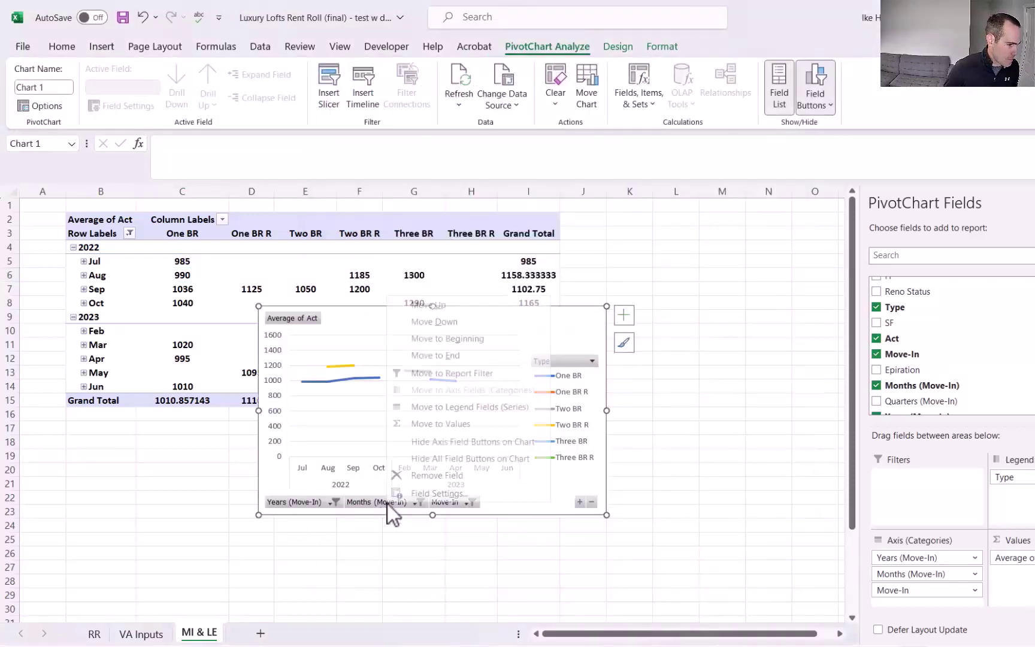
{"action": "left_click", "coordinate": [447, 465]}
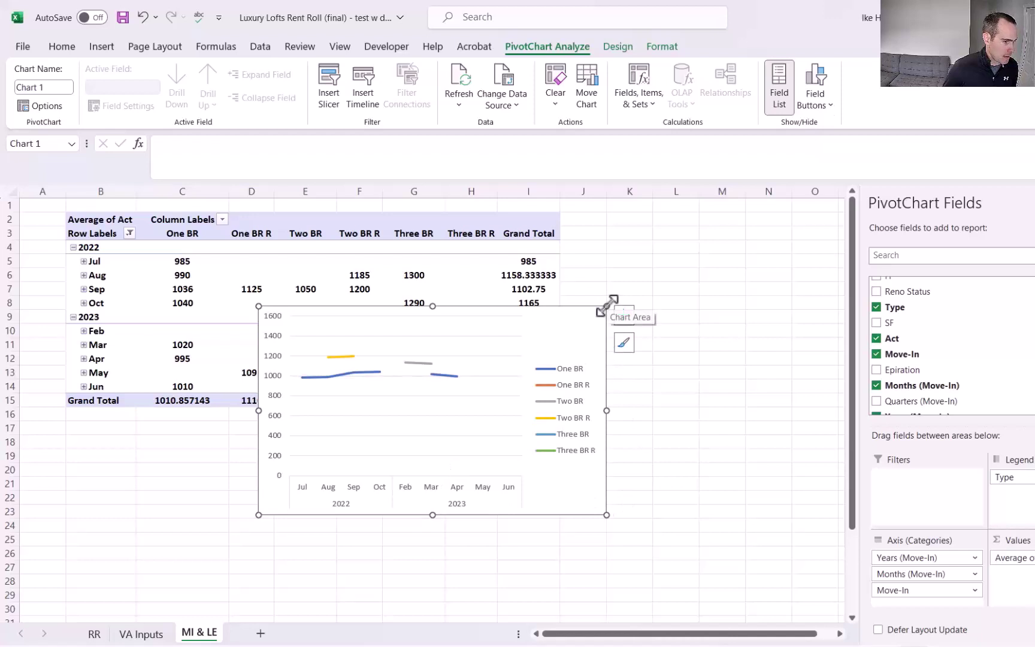
{"action": "left_click_drag", "start_coordinate": [606, 304], "coordinate": [648, 287]}
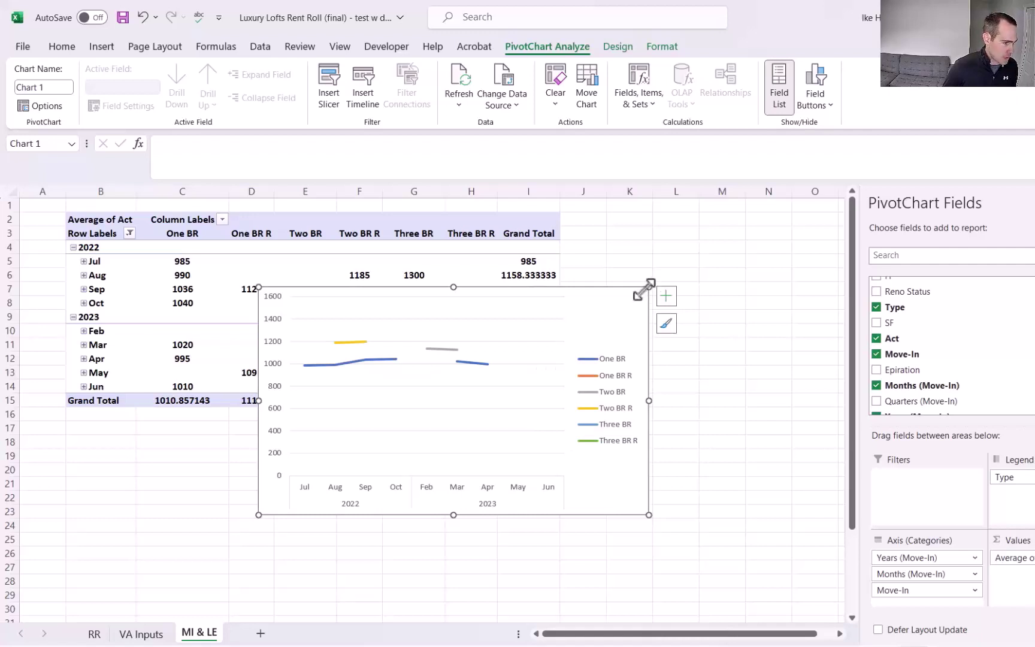
Step: Set the chart's hidden and empty cells option to Connect data points with line
{"action": "right_click", "coordinate": [439, 372]}
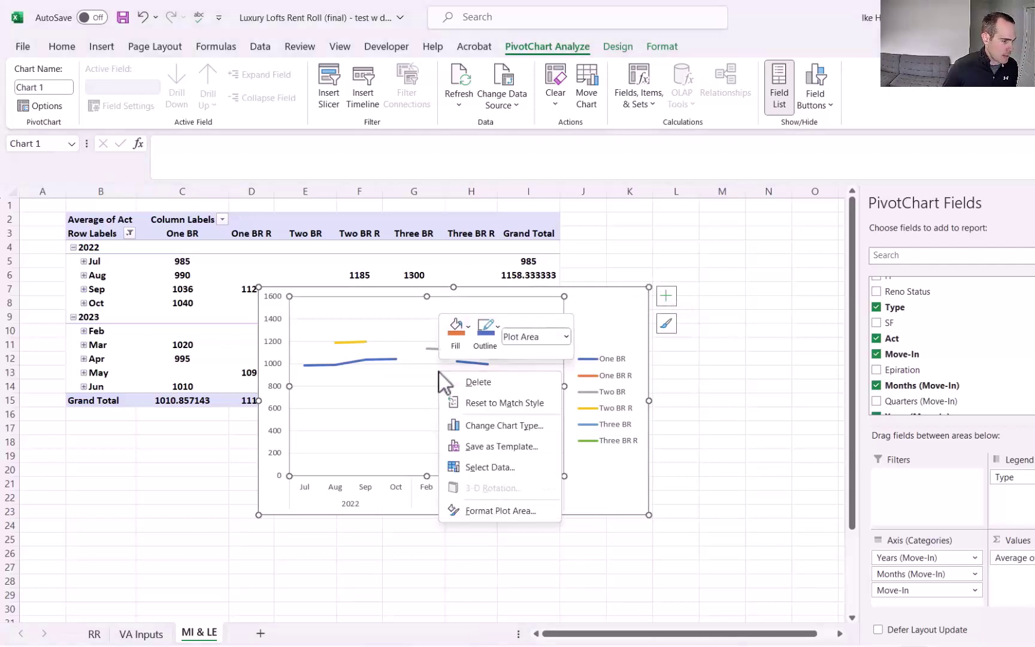
{"action": "left_click", "coordinate": [476, 474]}
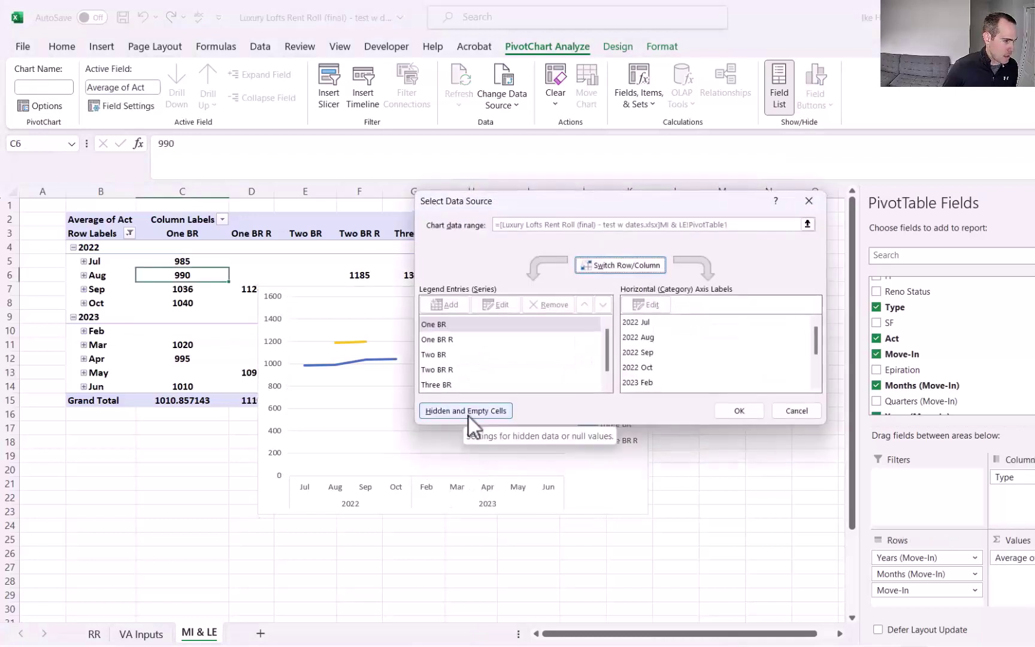
{"action": "left_click", "coordinate": [469, 411]}
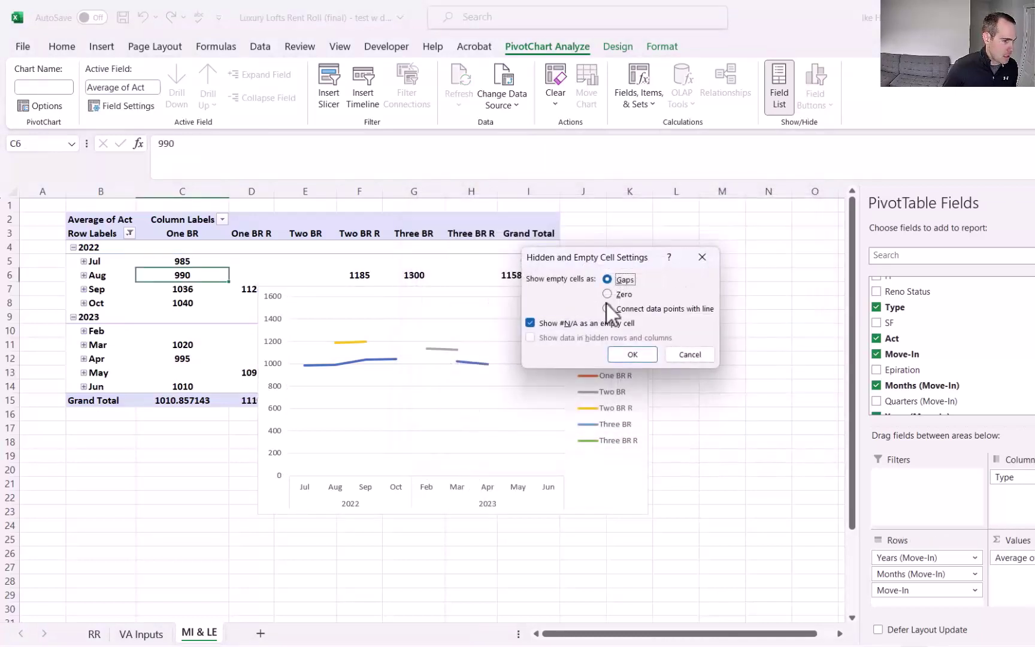
{"action": "left_click", "coordinate": [607, 309]}
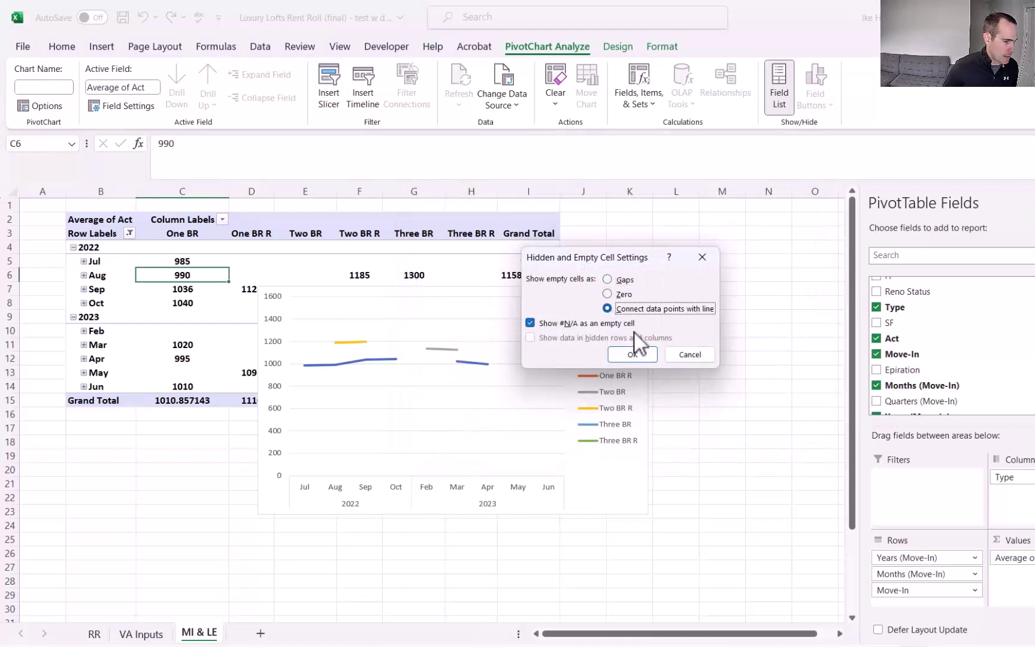
{"action": "left_click", "coordinate": [644, 355]}
{"action": "left_click", "coordinate": [731, 413]}
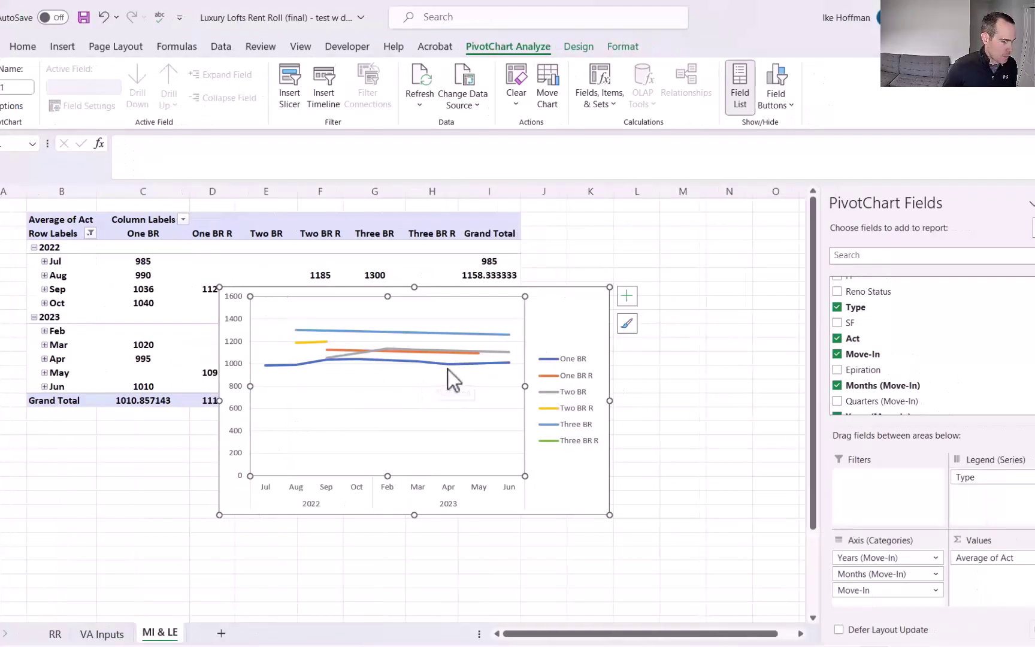
{"action": "mouse_move", "coordinate": [448, 370]}
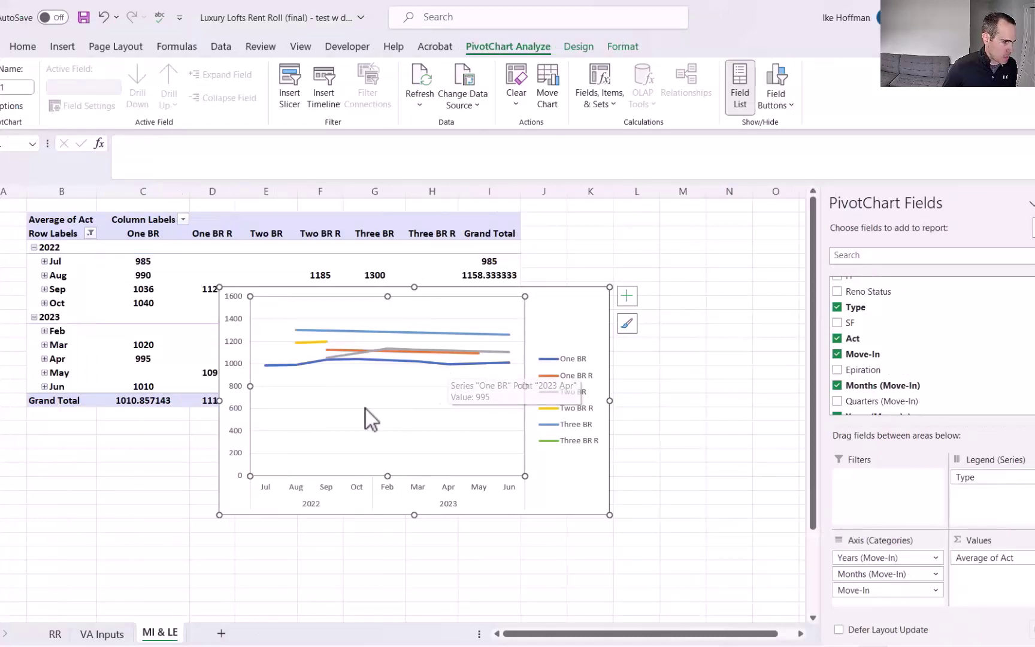
Step: Set the move-in rent chart's value axis bounds to minimum 900 and maximum 1400
{"action": "right_click", "coordinate": [235, 386]}
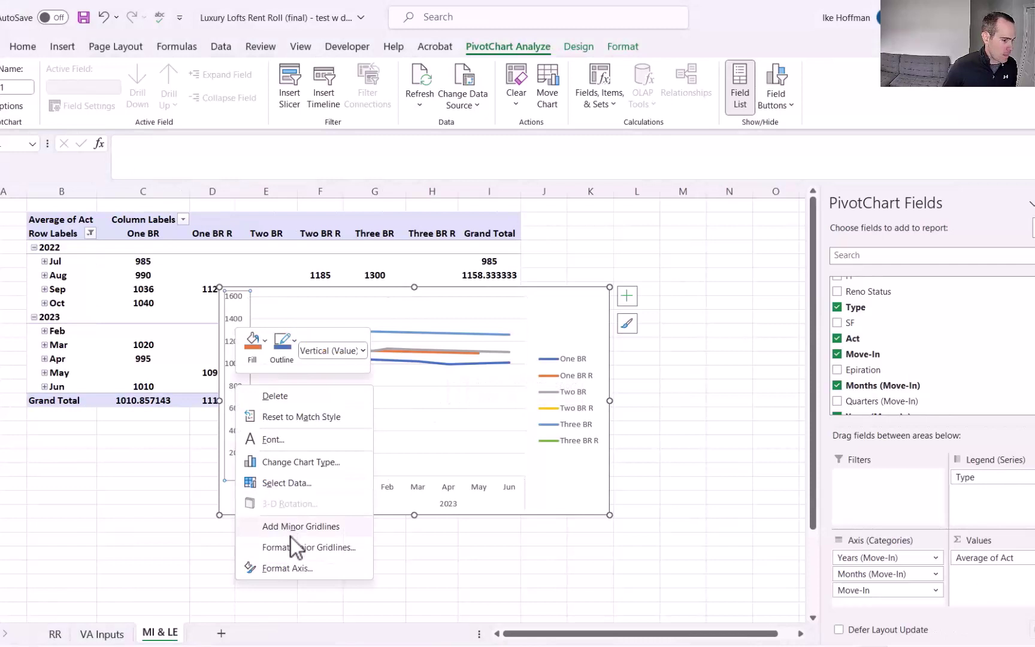
{"action": "left_click", "coordinate": [290, 567]}
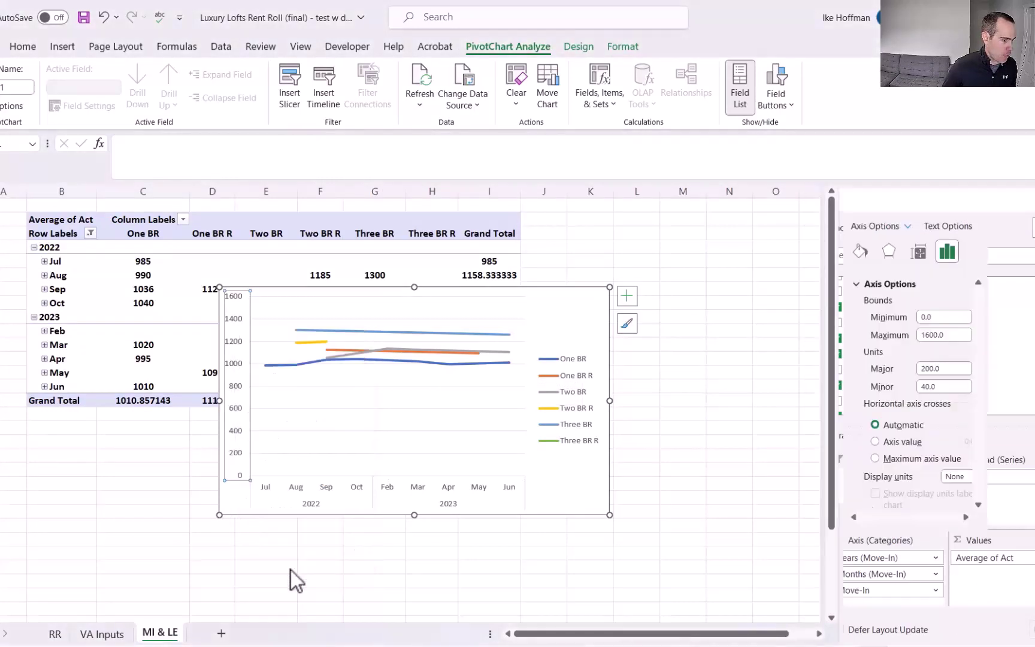
{"action": "double_click", "coordinate": [938, 320]}
{"action": "type", "text": "900"}
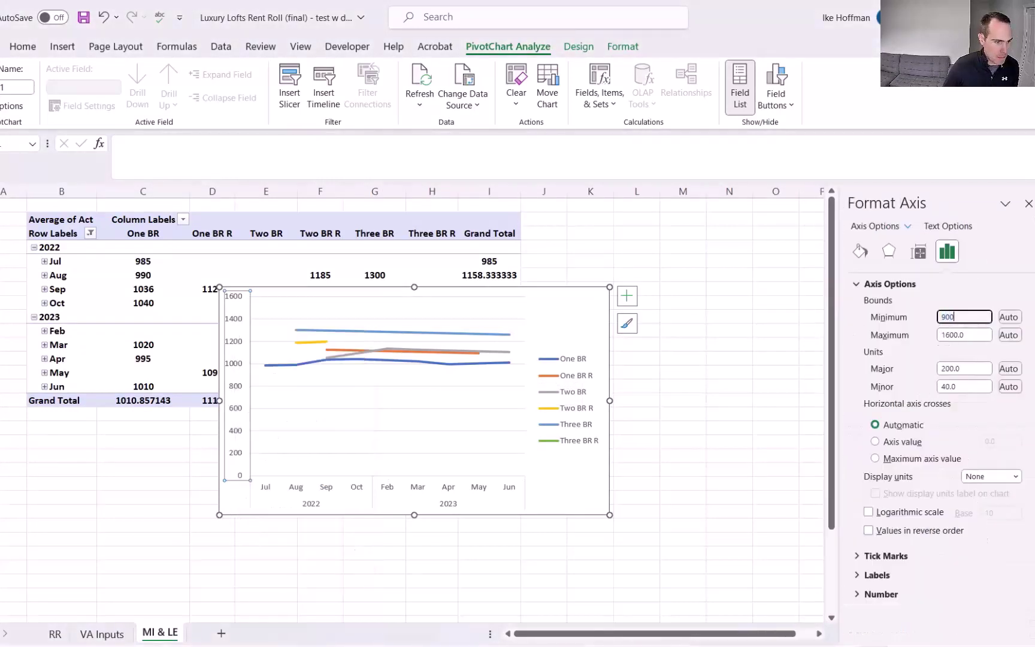
{"action": "left_click", "coordinate": [982, 334]}
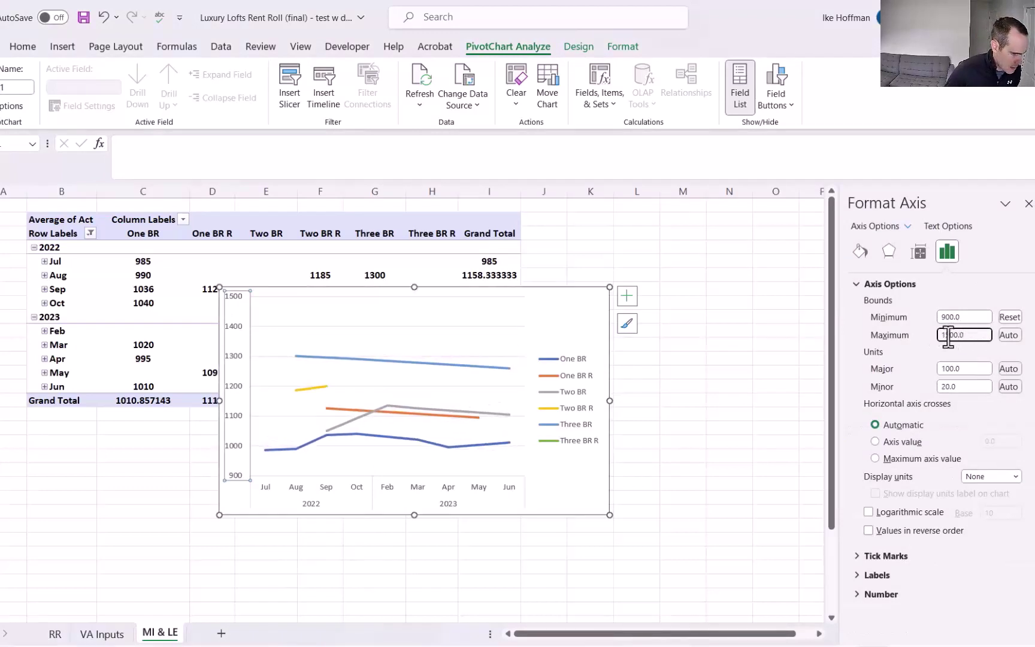
{"action": "type", "text": "1400"}
{"action": "left_click", "coordinate": [727, 331]}
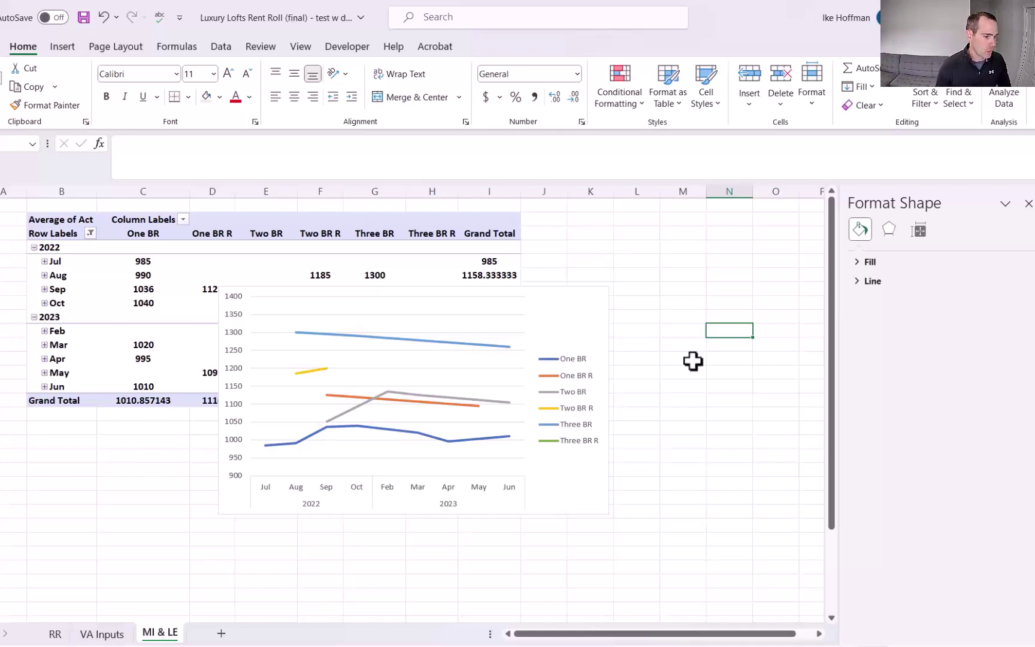
Step: Drag the move-in rent chart down beneath the Average of Act pivot table
{"action": "left_click_drag", "start_coordinate": [559, 303], "coordinate": [714, 339]}
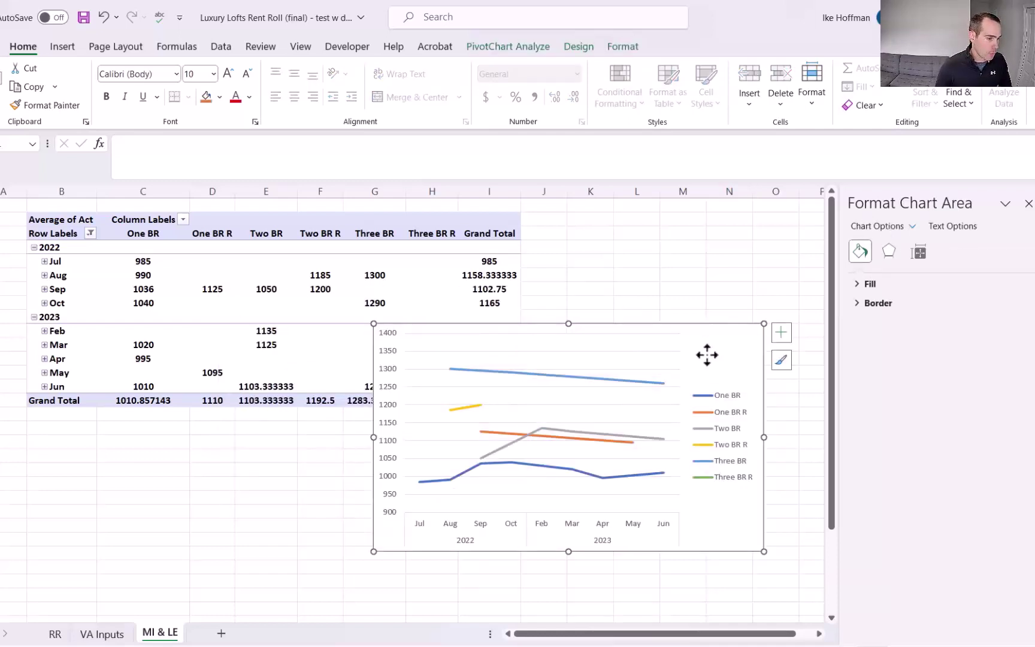
{"action": "left_click_drag", "start_coordinate": [700, 331], "coordinate": [726, 435]}
{"action": "left_click", "coordinate": [451, 386]}
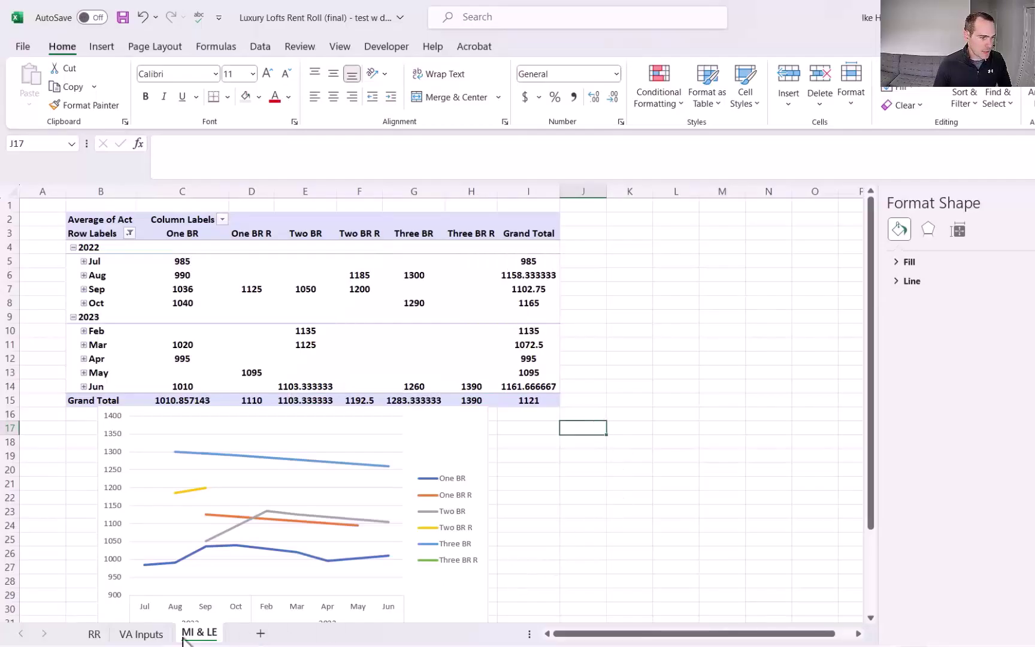
Step: Insert a pivot table from the RR unit data at 'MI & LE'!K2 on the existing sheet
{"action": "left_click", "coordinate": [94, 633]}
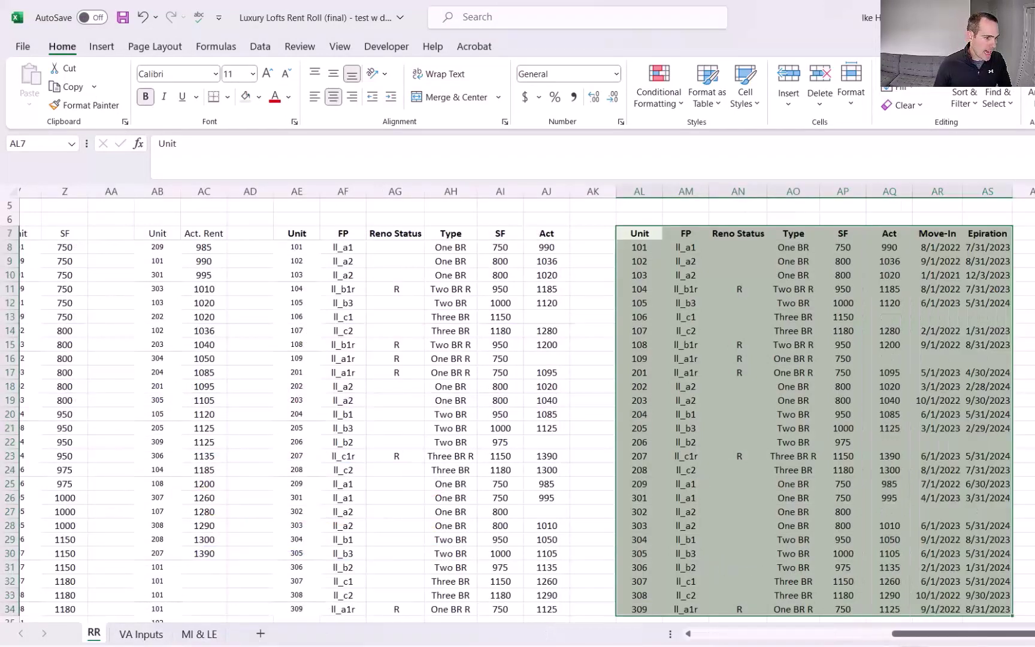
{"action": "left_click", "coordinate": [100, 47]}
{"action": "left_click", "coordinate": [46, 76]}
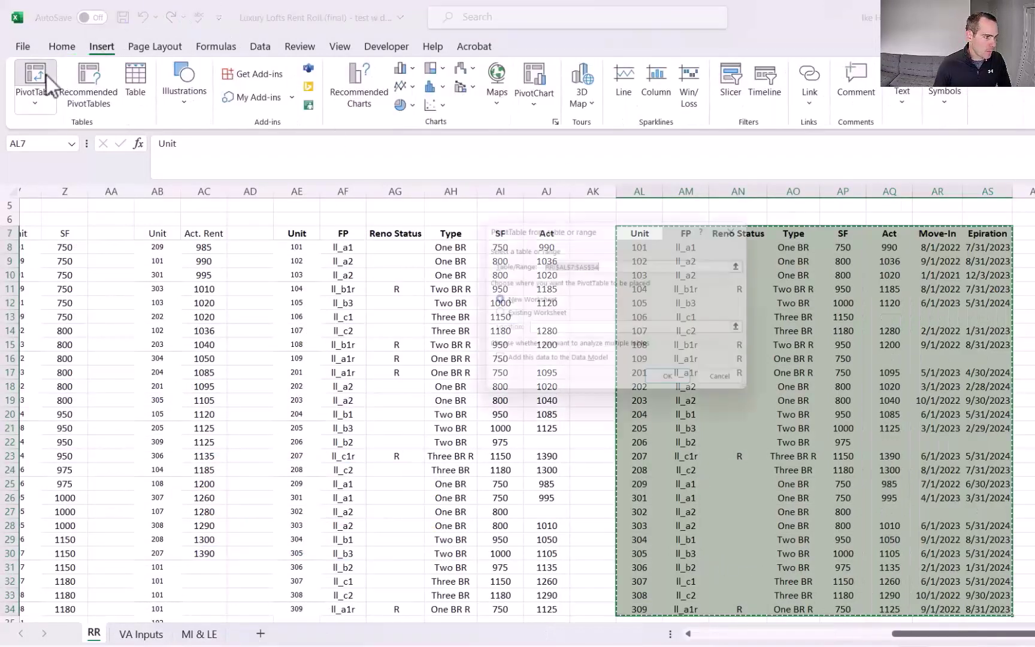
{"action": "left_click", "coordinate": [495, 315]}
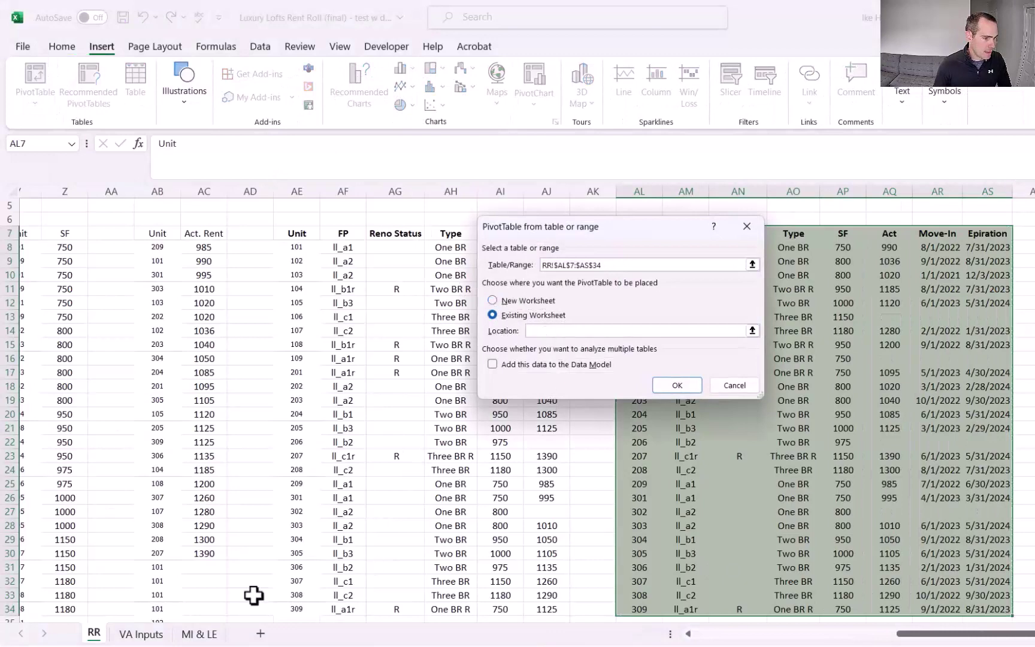
{"action": "left_click", "coordinate": [193, 639]}
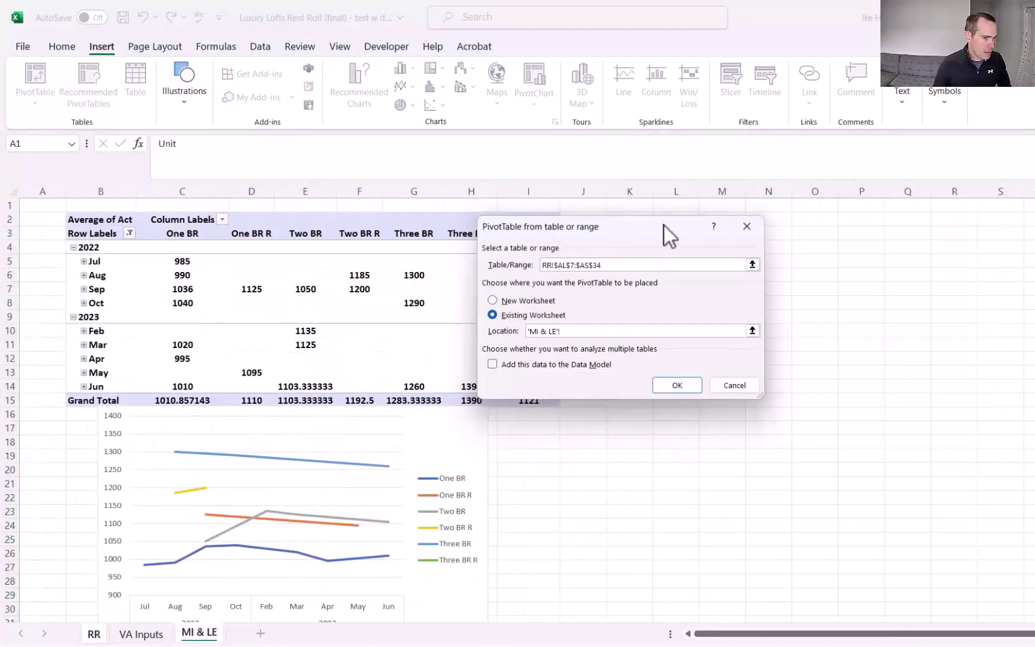
{"action": "left_click_drag", "start_coordinate": [668, 234], "coordinate": [366, 235]}
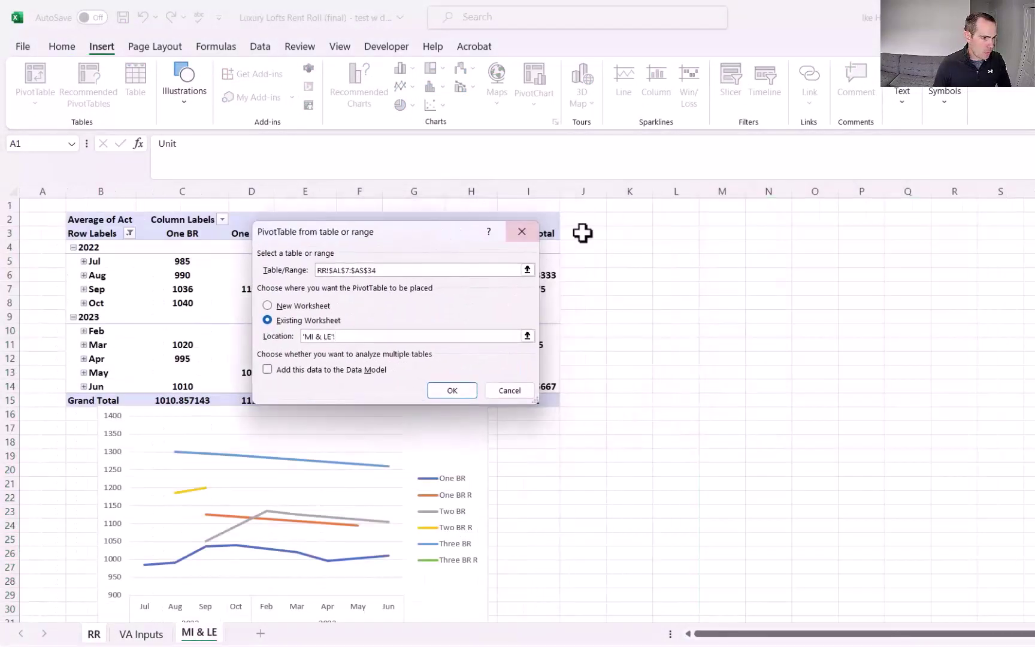
{"action": "left_click", "coordinate": [628, 219]}
{"action": "left_click", "coordinate": [456, 391]}
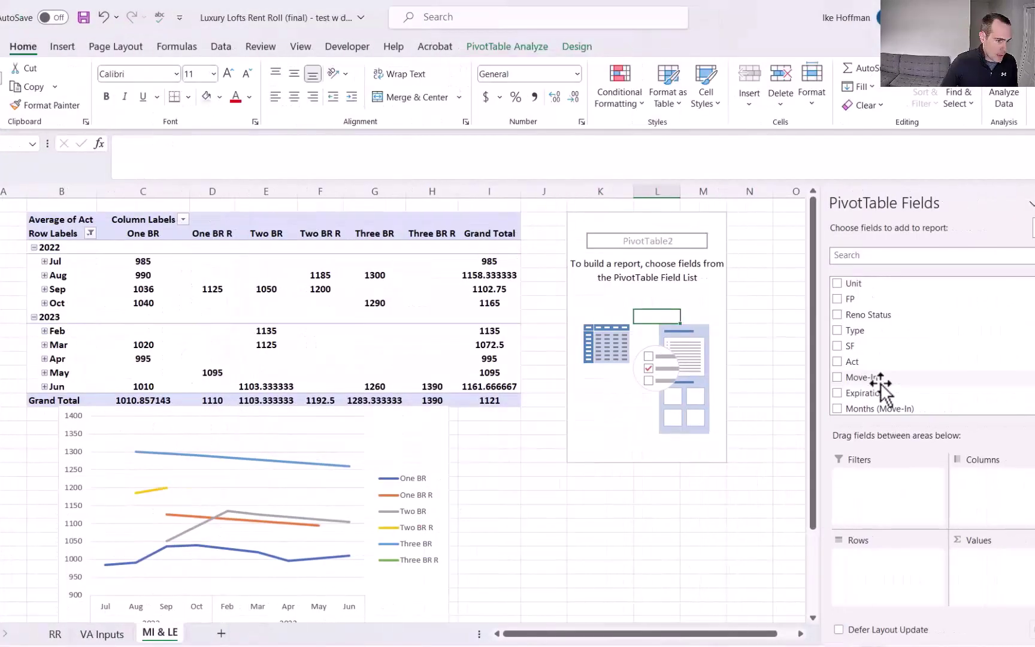
Step: Put Expiration in Rows, filter to dates after 6/14/2023, and expand 2023 and 2024
{"action": "left_click_drag", "start_coordinate": [878, 393], "coordinate": [908, 388]}
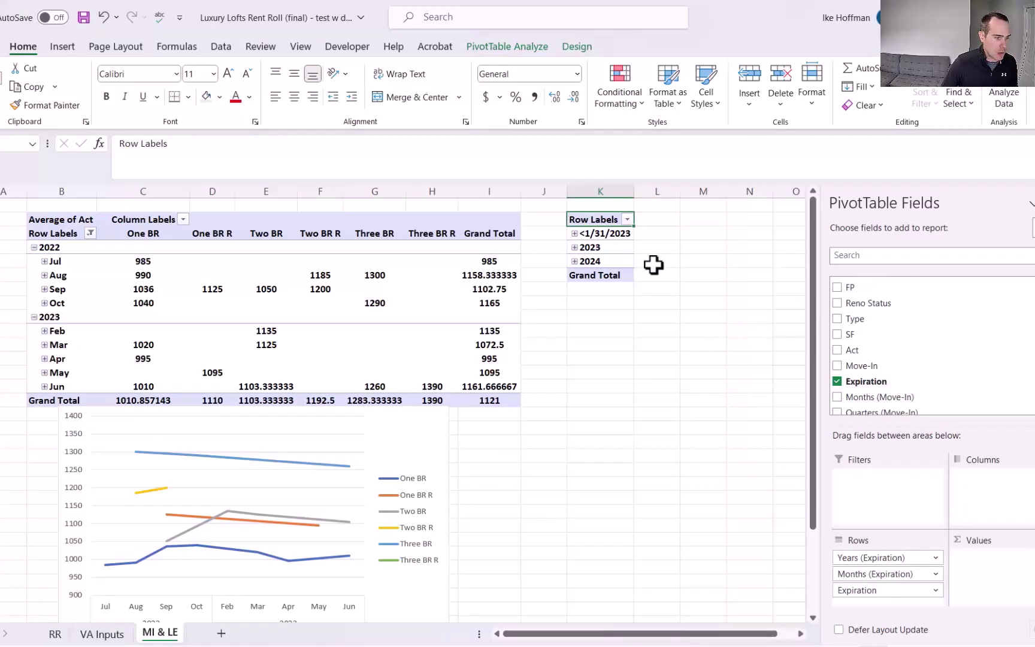
{"action": "left_click", "coordinate": [627, 220]}
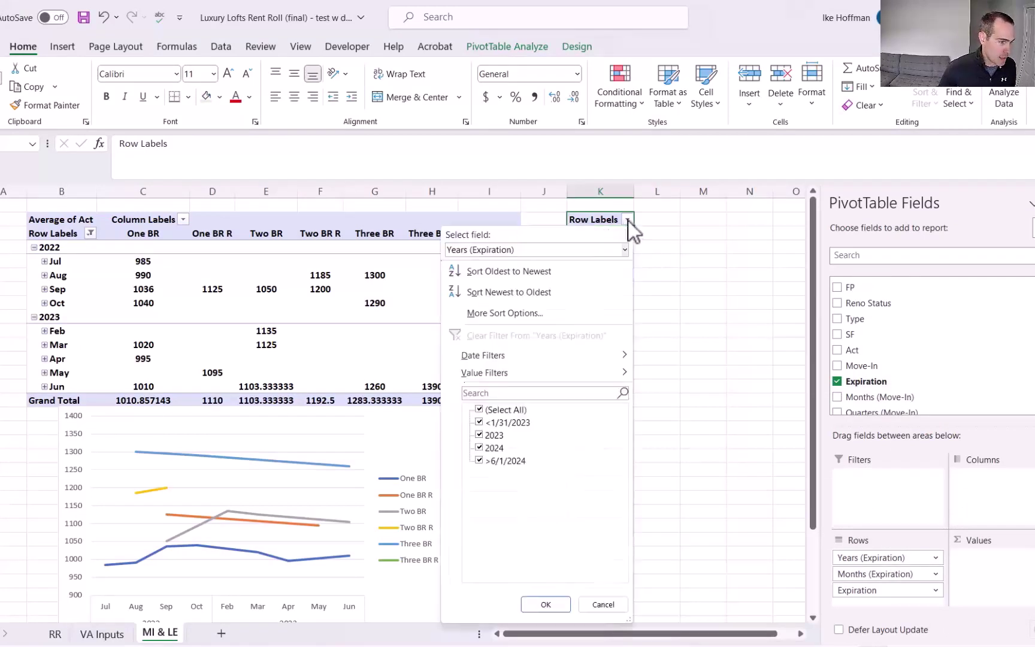
{"action": "mouse_move", "coordinate": [539, 355]}
{"action": "left_click", "coordinate": [682, 245]}
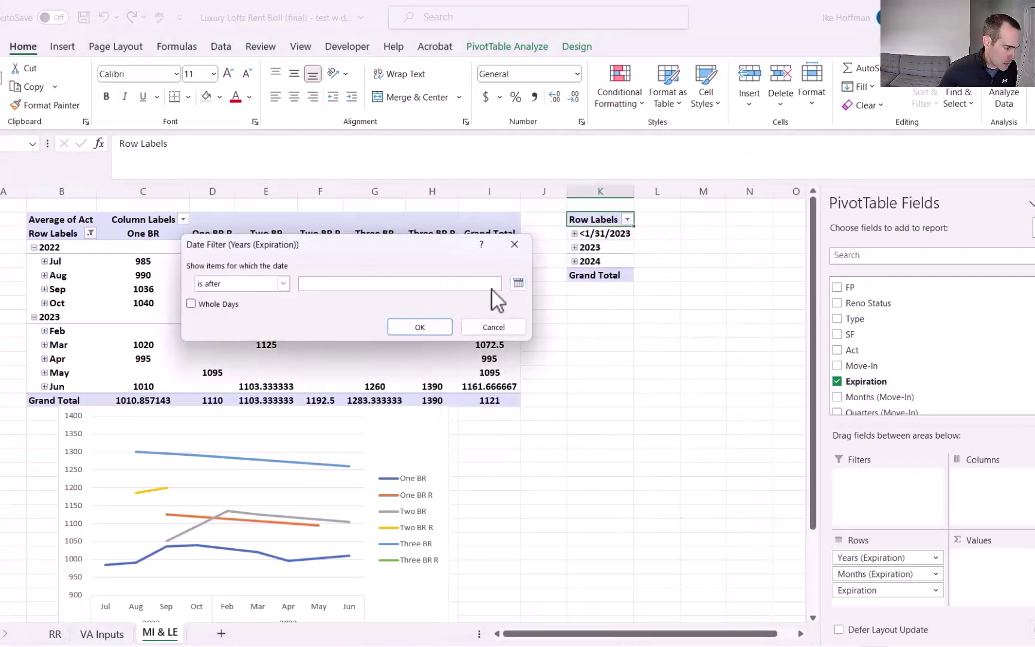
{"action": "left_click", "coordinate": [518, 283]}
{"action": "left_click", "coordinate": [469, 354]}
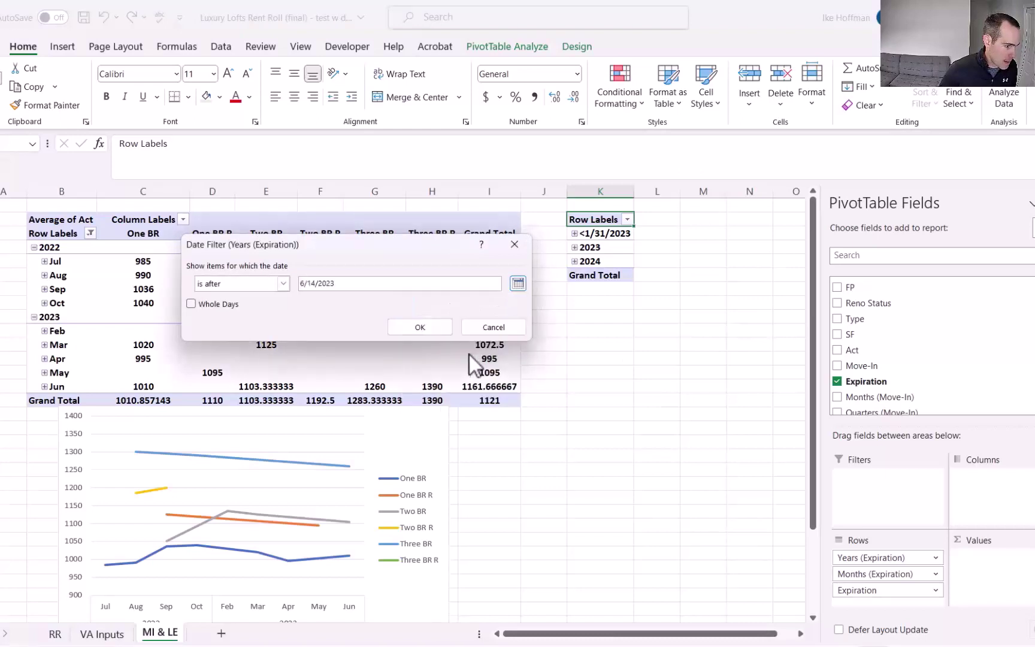
{"action": "left_click", "coordinate": [438, 328]}
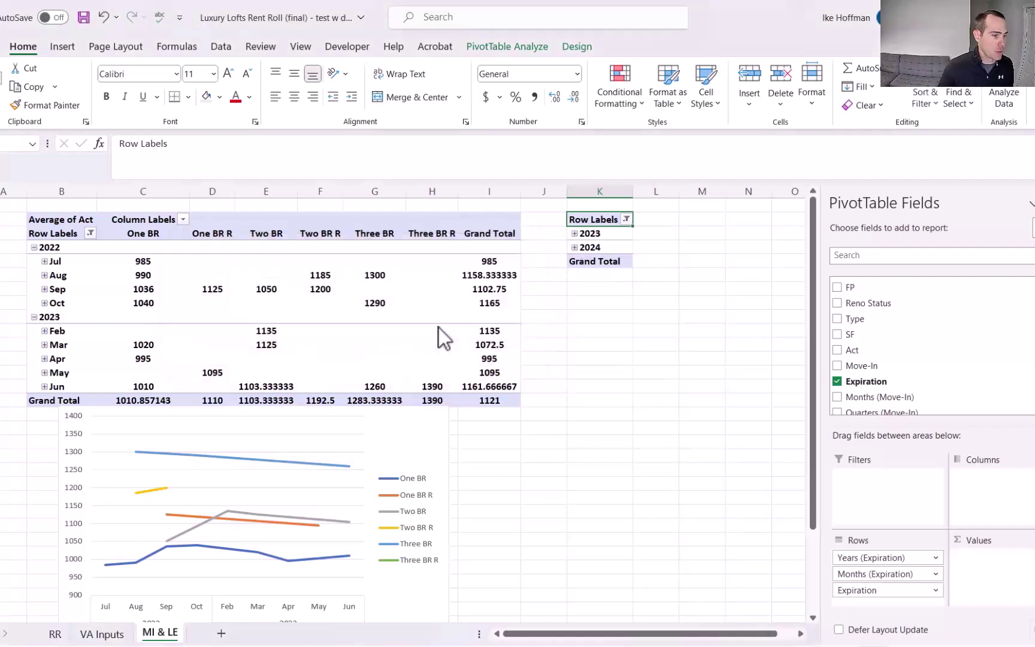
{"action": "left_click", "coordinate": [574, 233]}
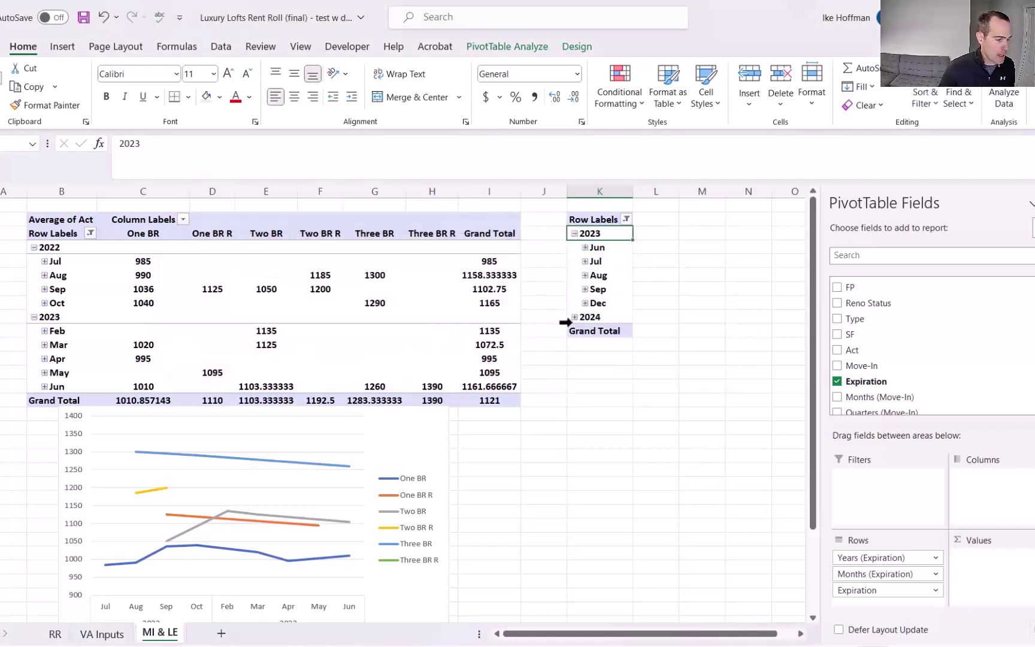
{"action": "left_click", "coordinate": [574, 317]}
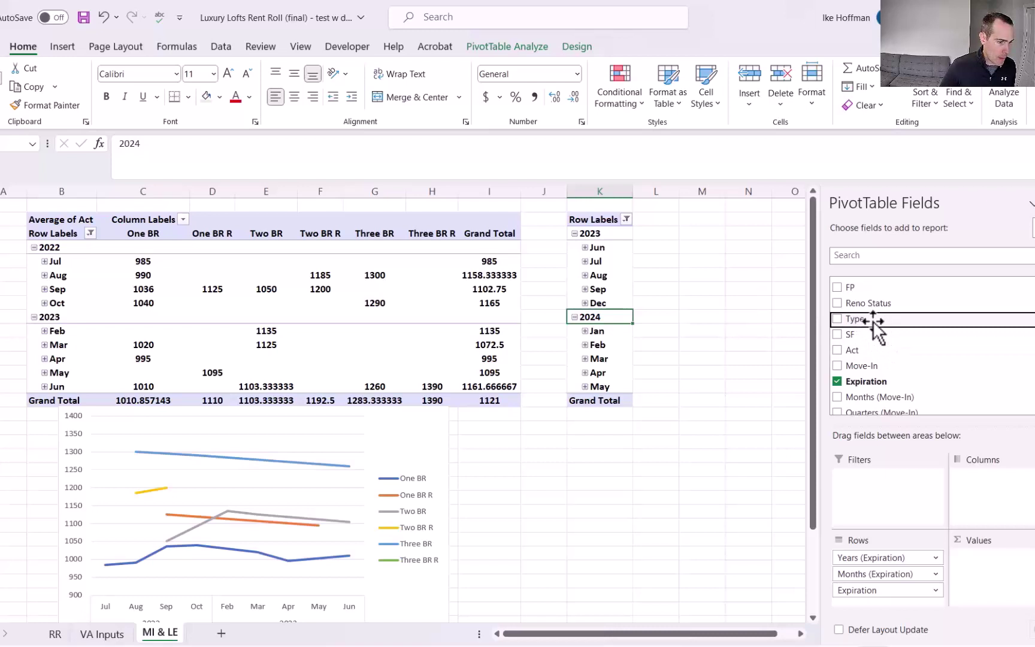
Step: Add Count of Type and Sum of Act to the pivot's Values area
{"action": "left_click_drag", "start_coordinate": [858, 321], "coordinate": [981, 566]}
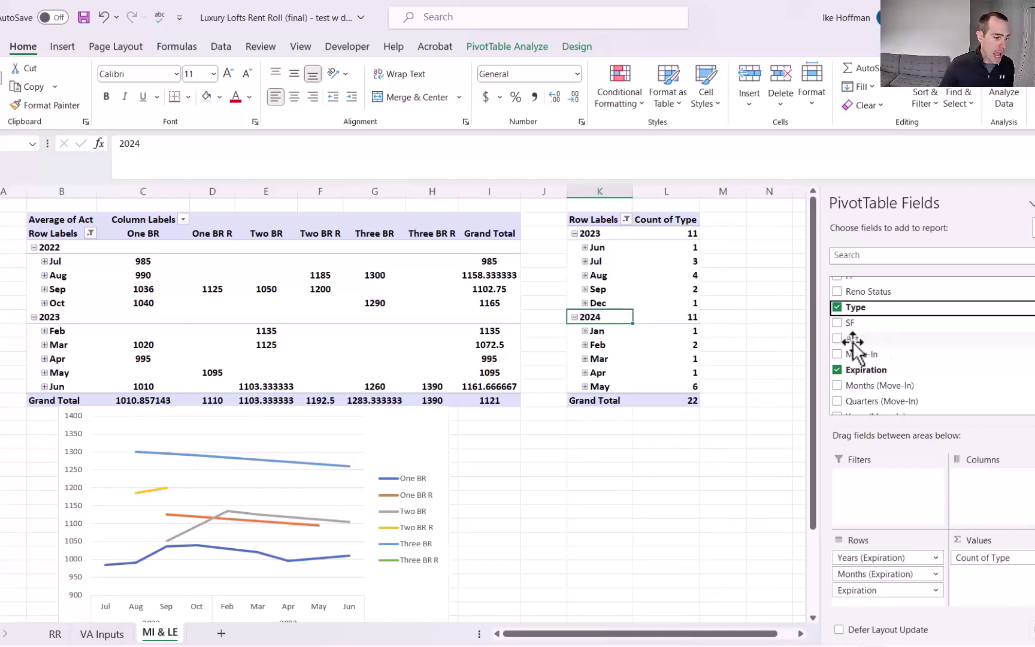
{"action": "left_click_drag", "start_coordinate": [853, 339], "coordinate": [983, 578]}
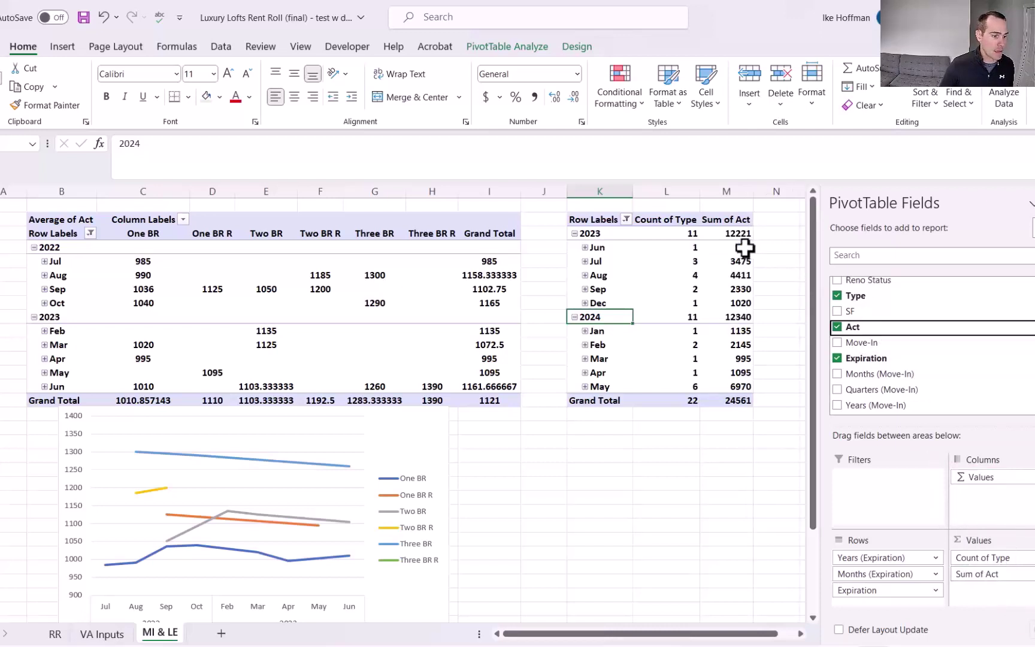
{"action": "mouse_move", "coordinate": [743, 250]}
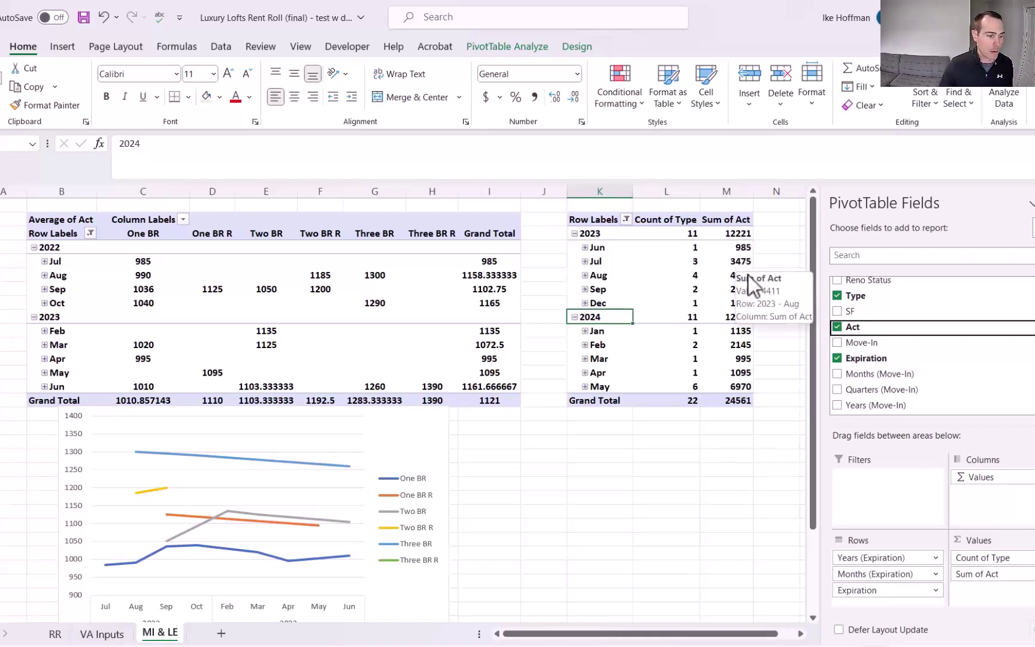
Step: Insert a combo PivotChart: Count of Type as a line, Sum of Act as secondary-axis clustered columns
{"action": "left_click", "coordinate": [669, 262]}
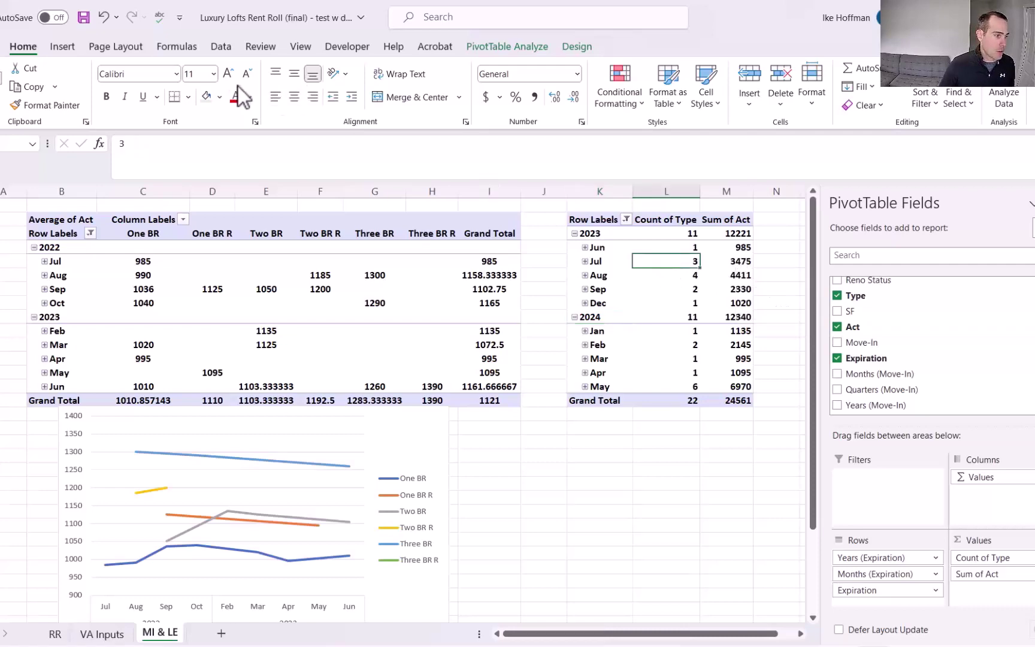
{"action": "left_click", "coordinate": [61, 47]}
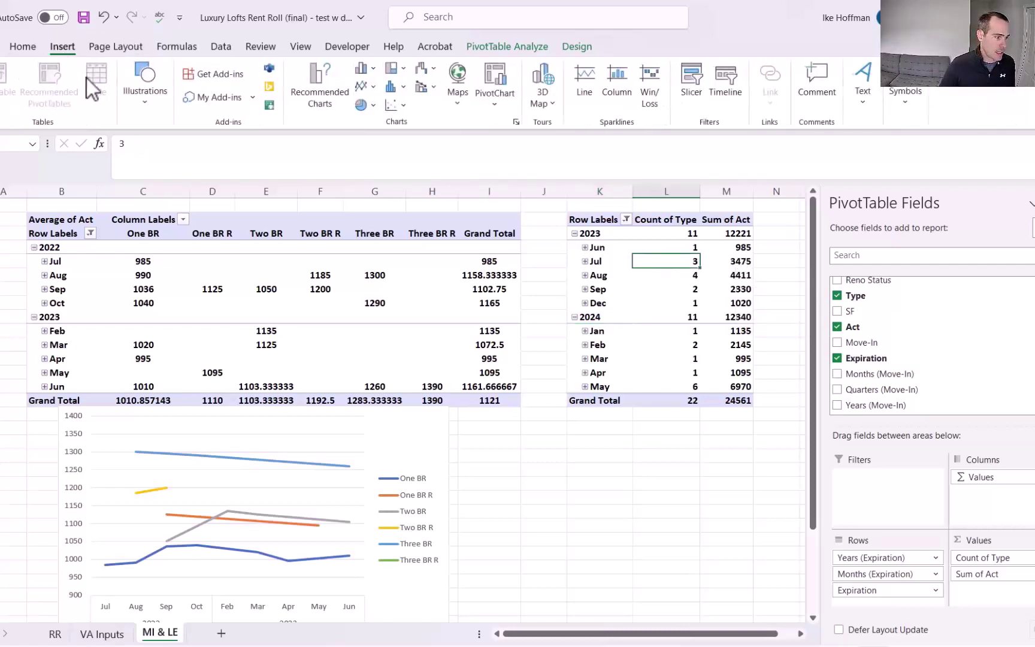
{"action": "left_click", "coordinate": [311, 85]}
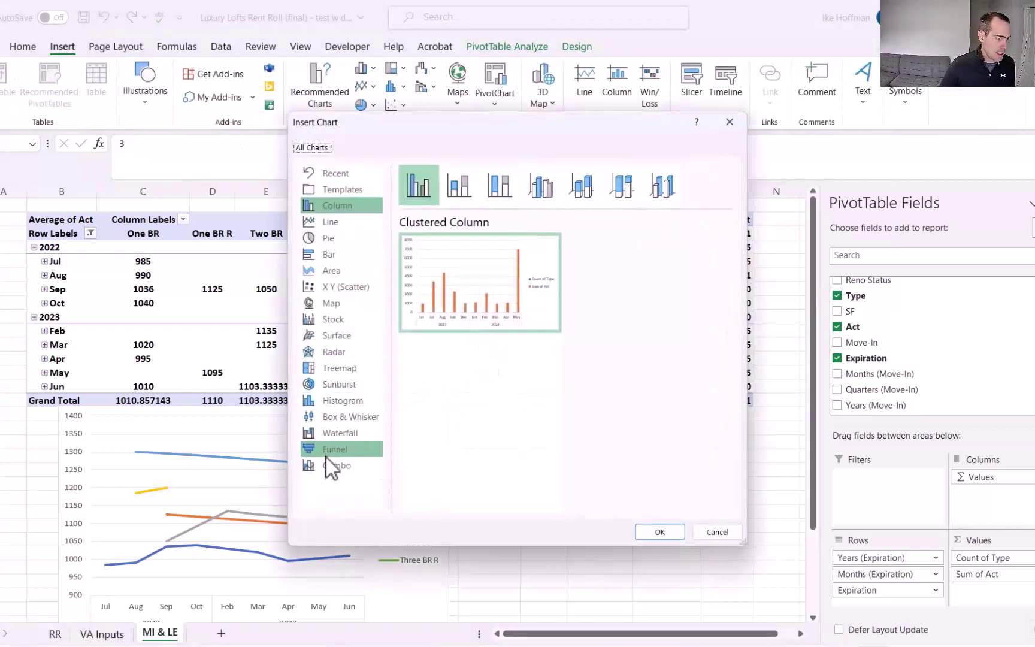
{"action": "left_click", "coordinate": [338, 466]}
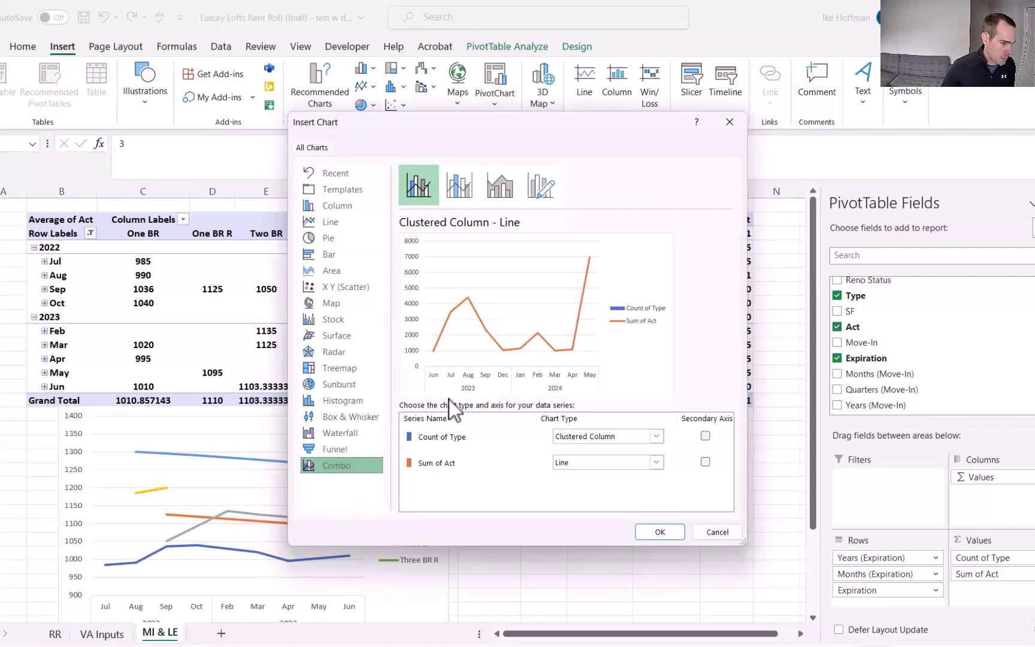
{"action": "left_click", "coordinate": [660, 439]}
{"action": "left_click", "coordinate": [555, 300]}
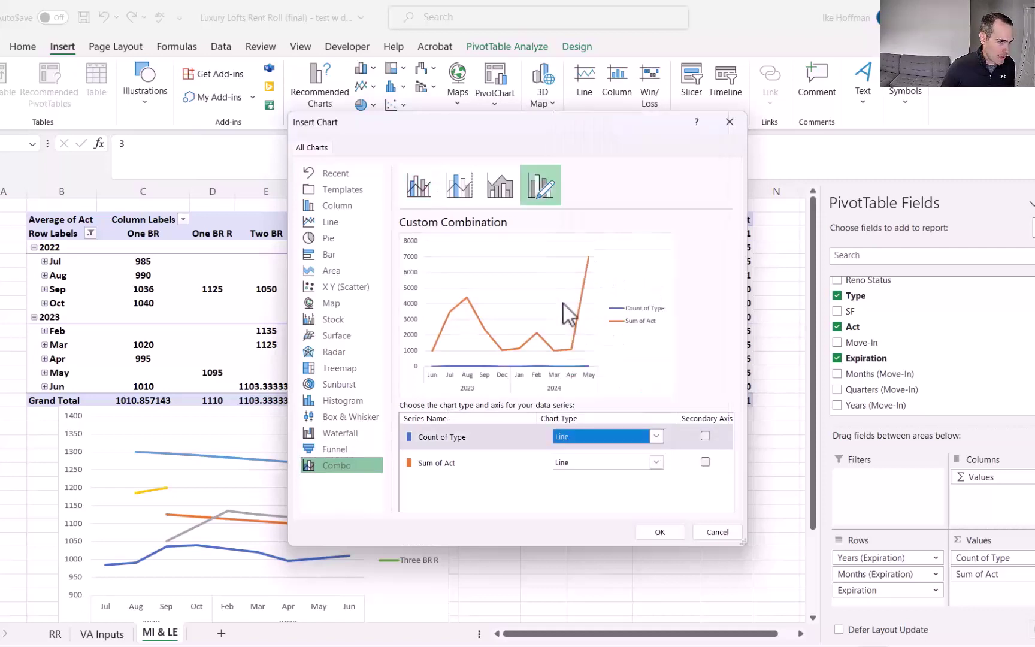
{"action": "left_click", "coordinate": [657, 462]}
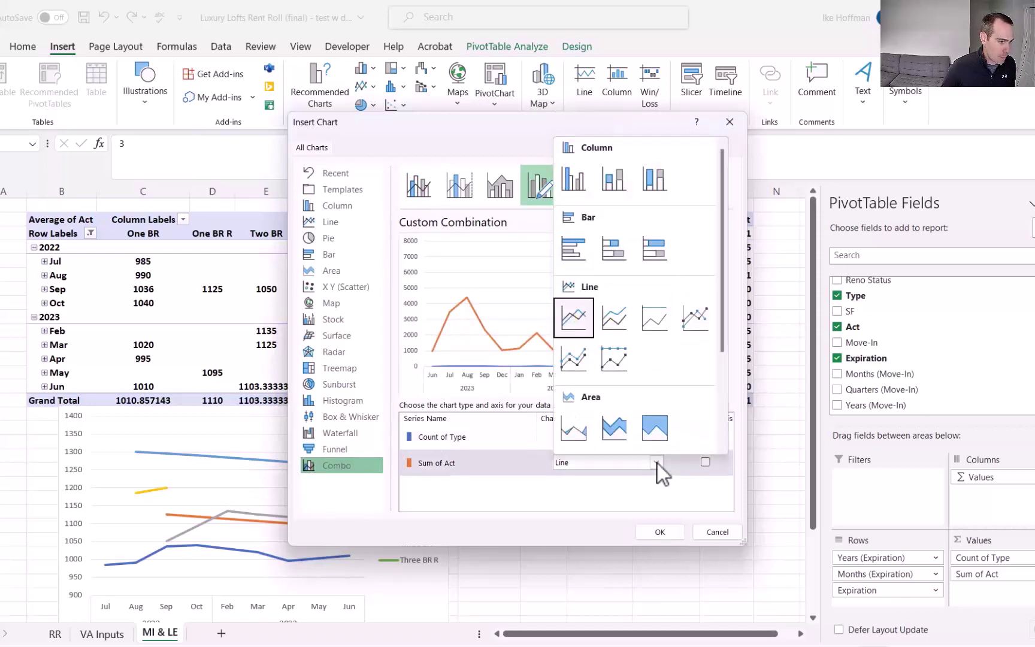
{"action": "left_click", "coordinate": [570, 178]}
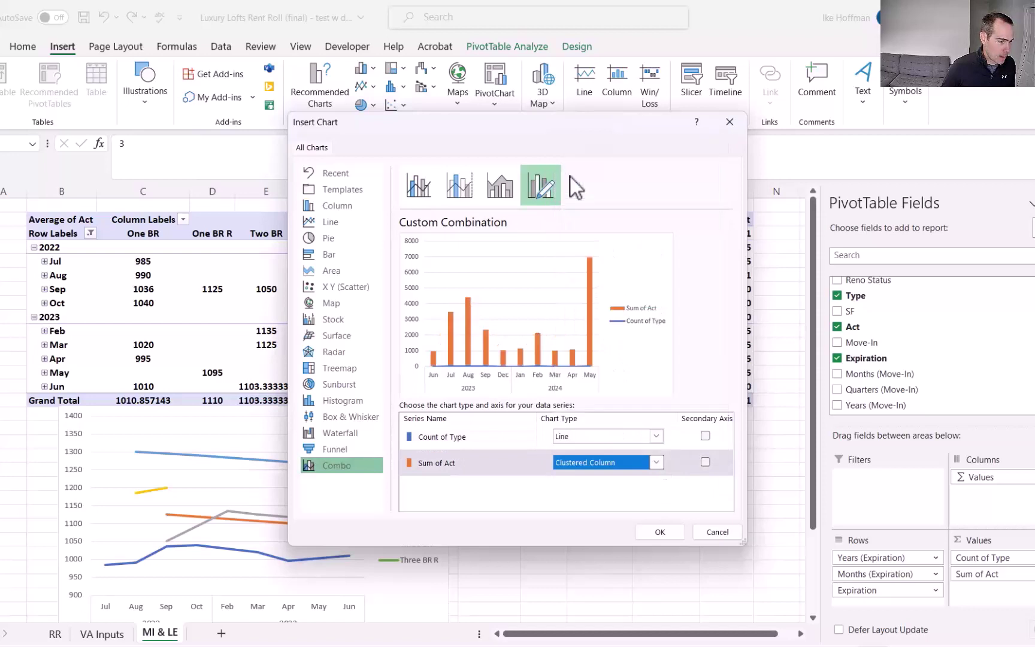
{"action": "left_click", "coordinate": [706, 462]}
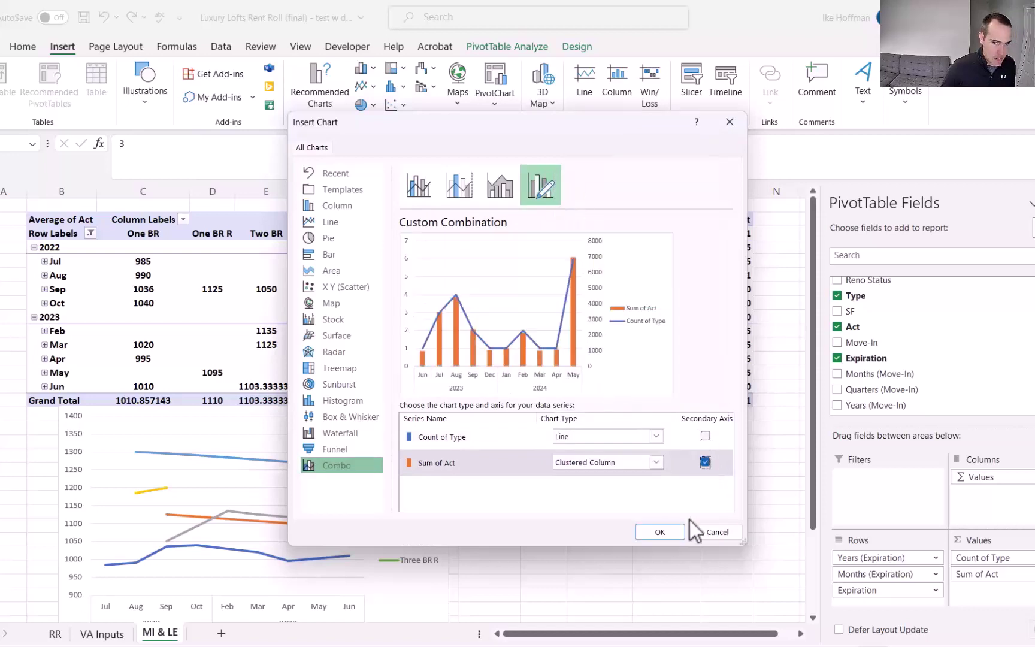
{"action": "left_click", "coordinate": [659, 533]}
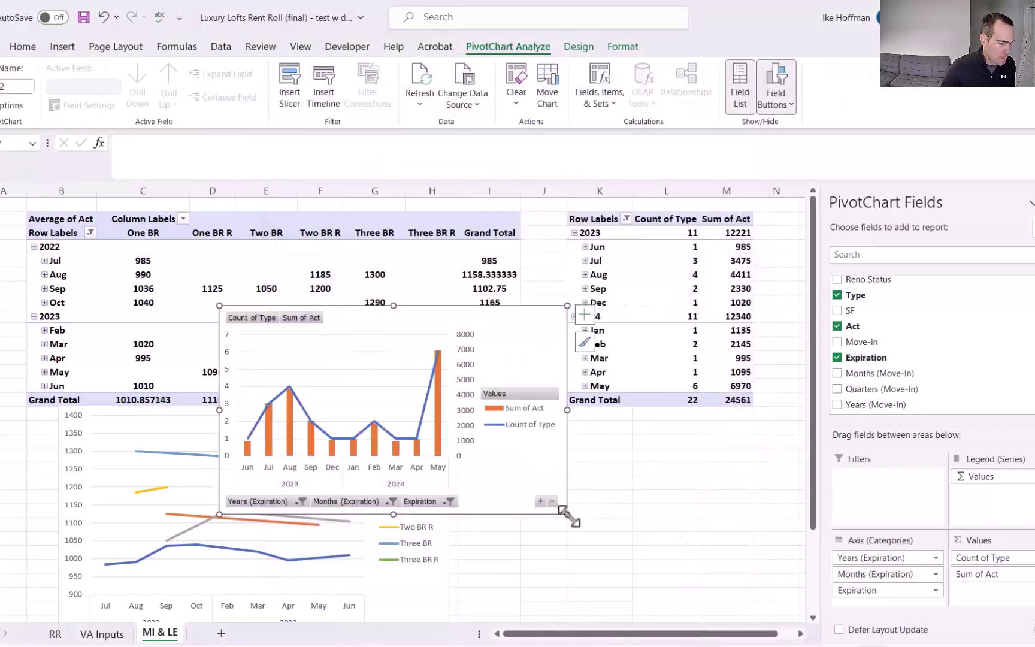
Step: Enlarge the combo chart, place it beside the move-in chart, and hide all its field buttons
{"action": "left_click_drag", "start_coordinate": [567, 514], "coordinate": [680, 543]}
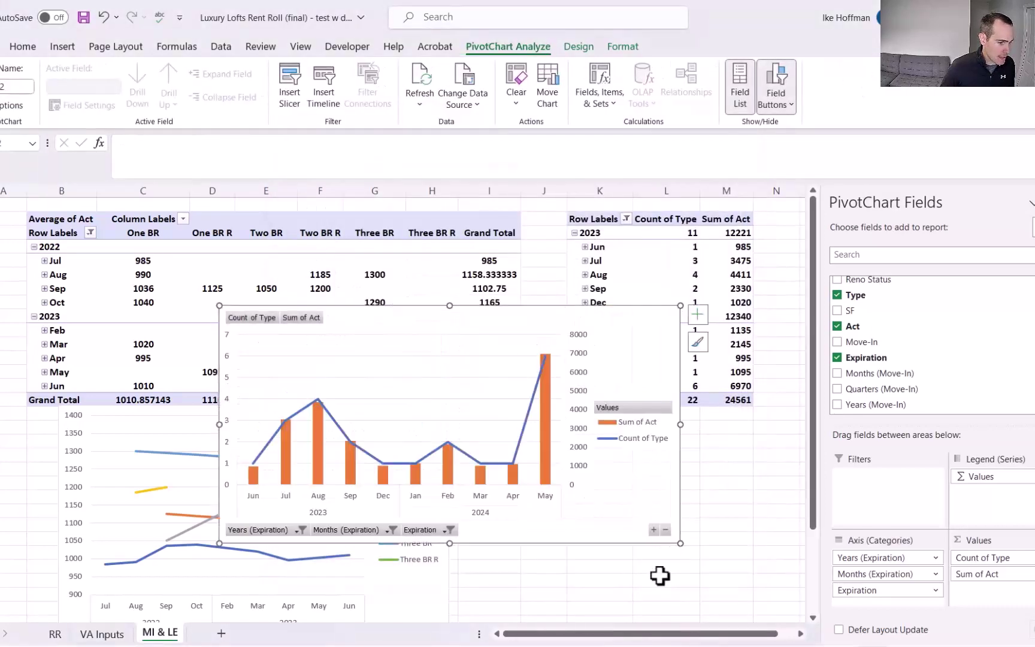
{"action": "left_click", "coordinate": [1029, 204]}
{"action": "left_click_drag", "start_coordinate": [612, 319], "coordinate": [874, 374]}
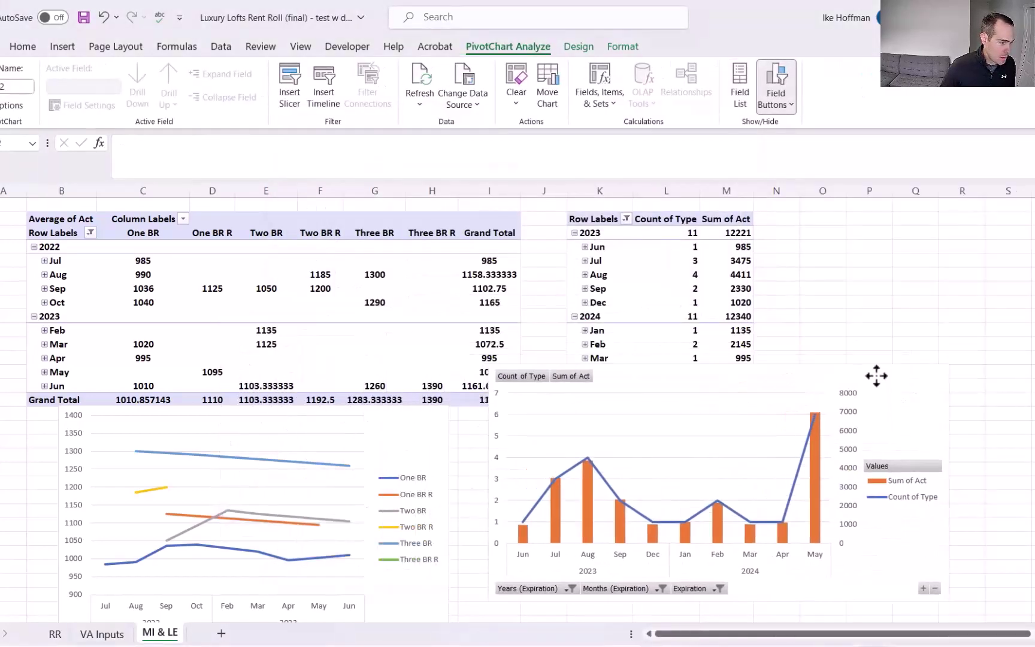
{"action": "right_click", "coordinate": [578, 378]}
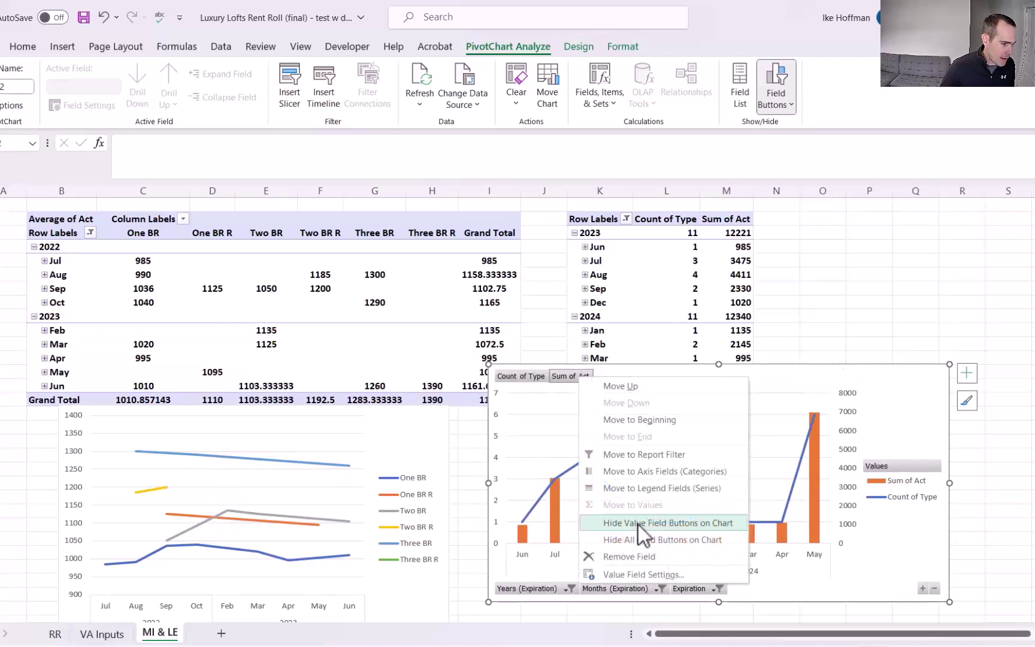
{"action": "left_click", "coordinate": [645, 540]}
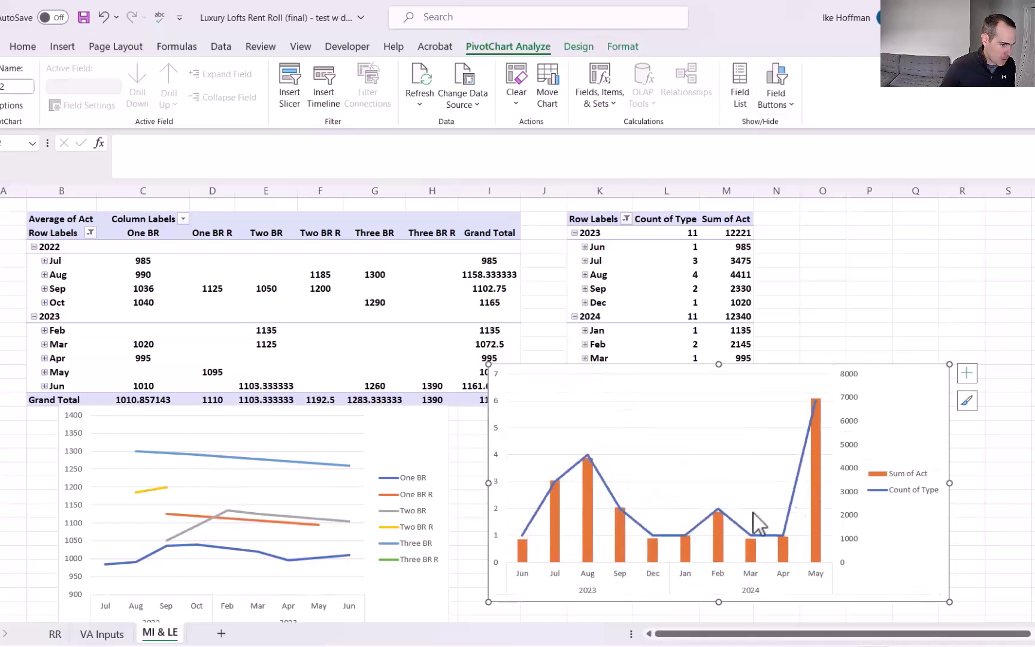
Step: Move the combo chart's legend to the bottom
{"action": "right_click", "coordinate": [892, 482]}
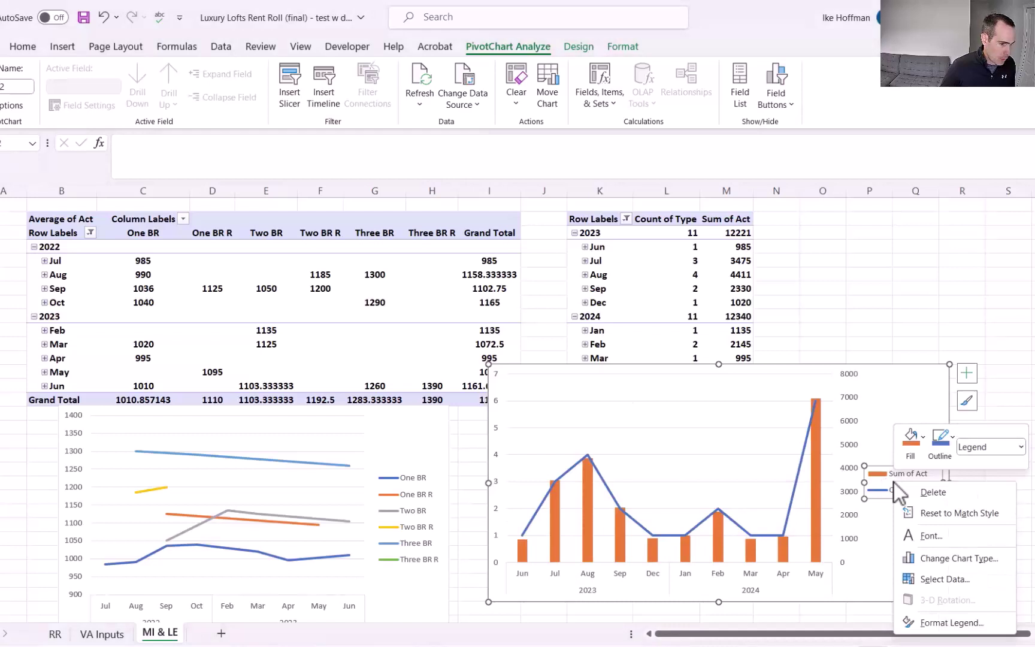
{"action": "left_click", "coordinate": [952, 622]}
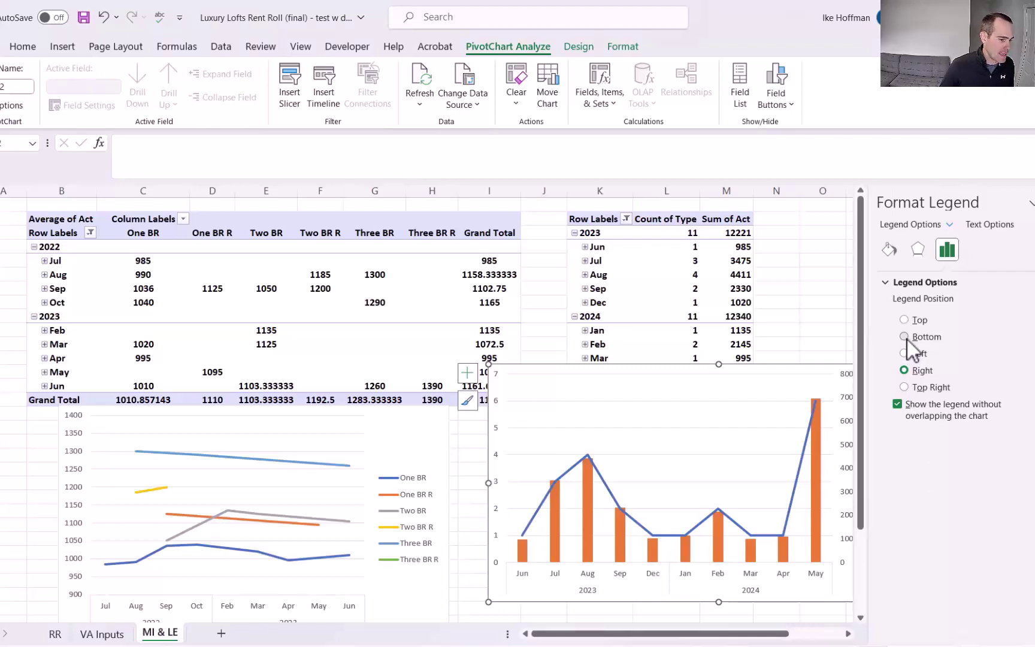
{"action": "left_click", "coordinate": [905, 337]}
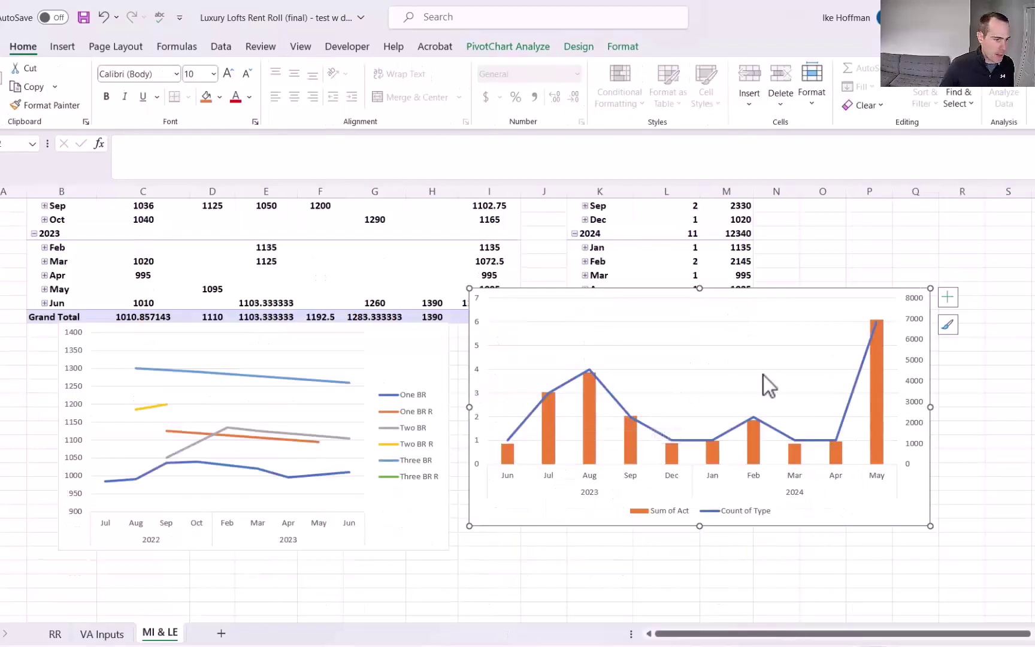
Step: Add centred data labels to the Sum of Act bars, formatted as Currency with 0 decimals
{"action": "left_click", "coordinate": [878, 390]}
{"action": "right_click", "coordinate": [878, 391]}
{"action": "left_click", "coordinate": [952, 555]}
{"action": "right_click", "coordinate": [837, 308]}
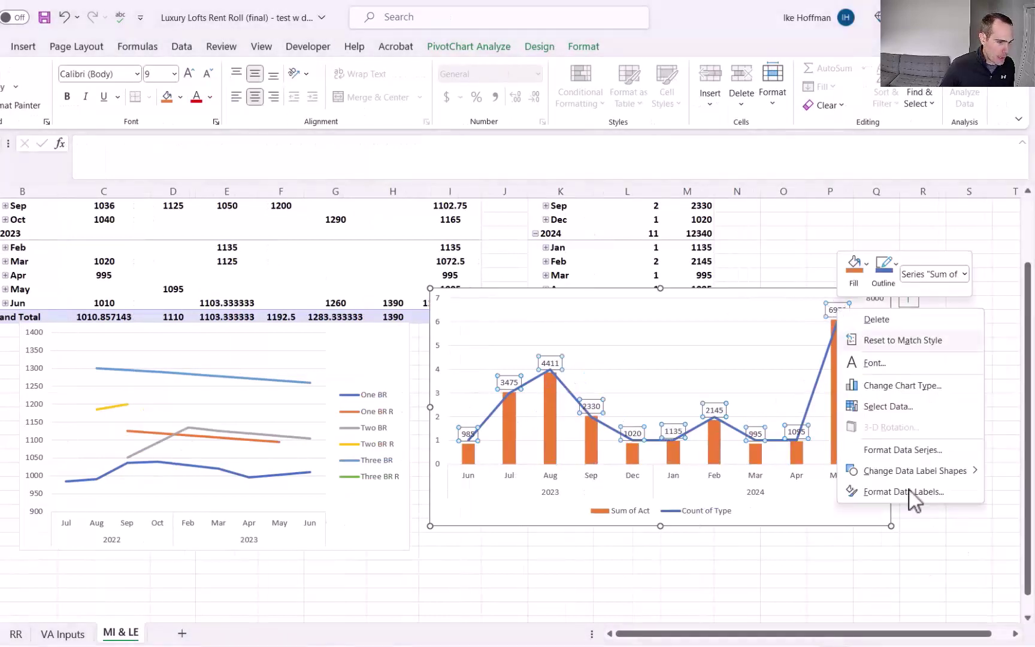
{"action": "left_click", "coordinate": [910, 490]}
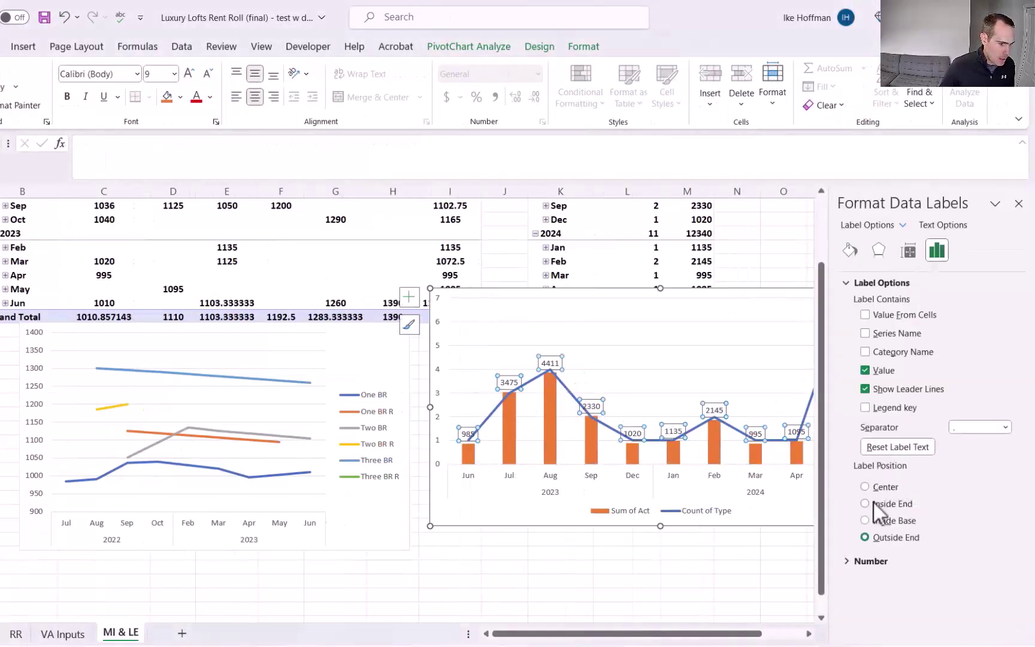
{"action": "left_click", "coordinate": [865, 487]}
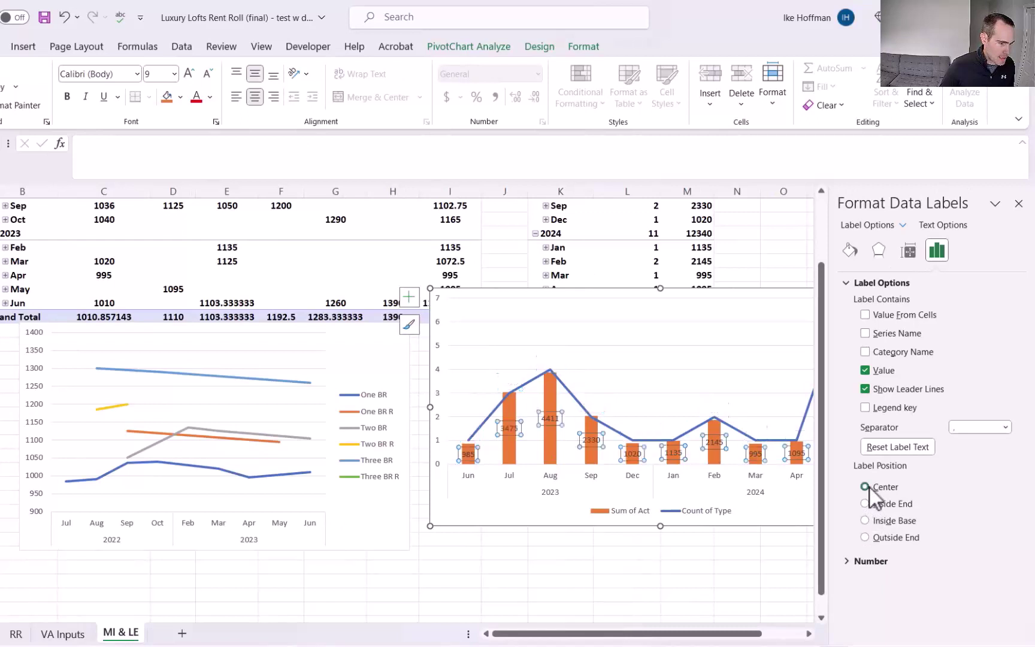
{"action": "left_click", "coordinate": [850, 559]}
{"action": "left_click", "coordinate": [993, 595]}
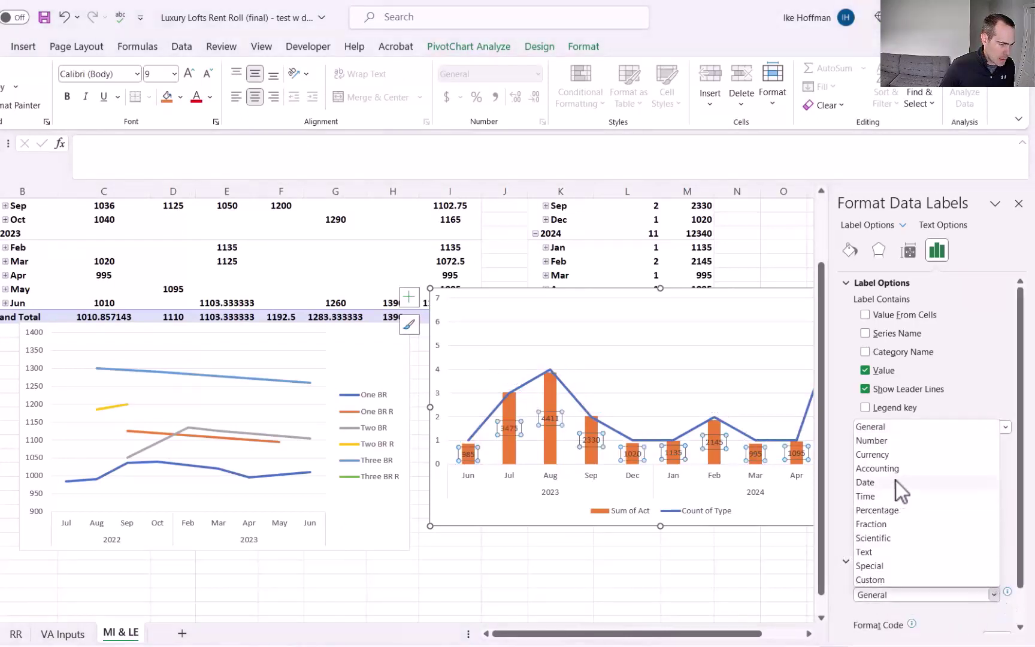
{"action": "left_click", "coordinate": [890, 454]}
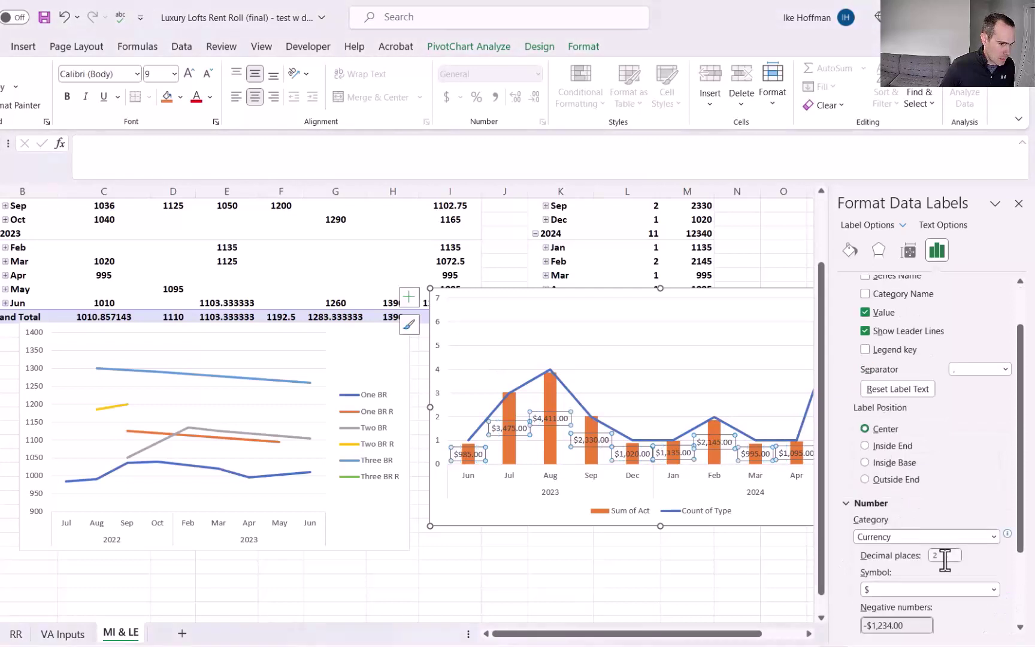
{"action": "double_click", "coordinate": [935, 555]}
{"action": "type", "text": "0"}
{"action": "left_click", "coordinate": [767, 563]}
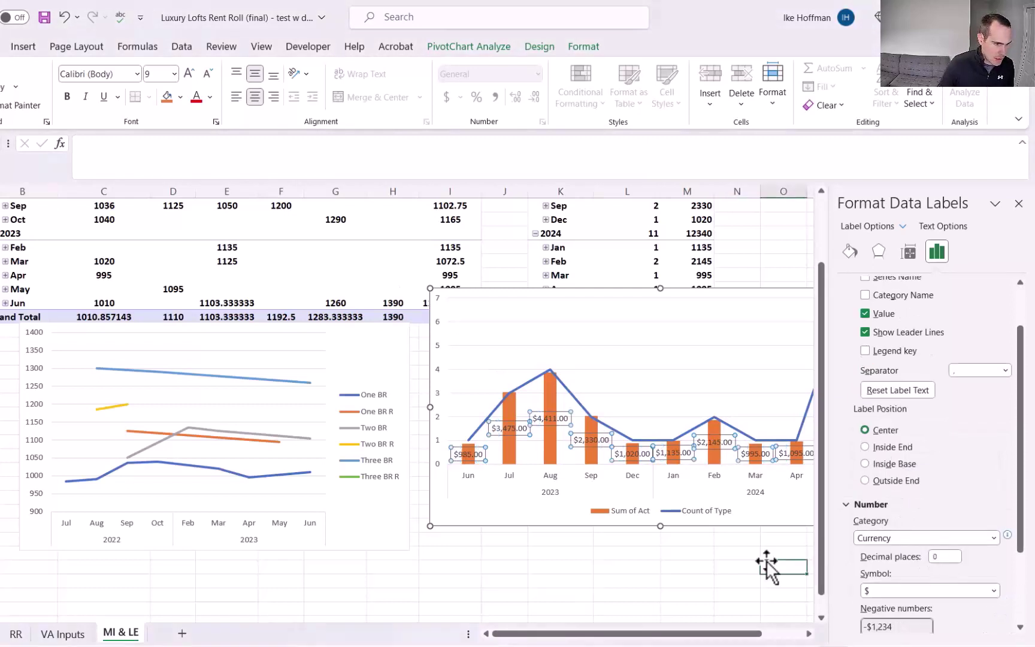
Step: Make the rent data labels black, bold and size 12
{"action": "left_click", "coordinate": [675, 452]}
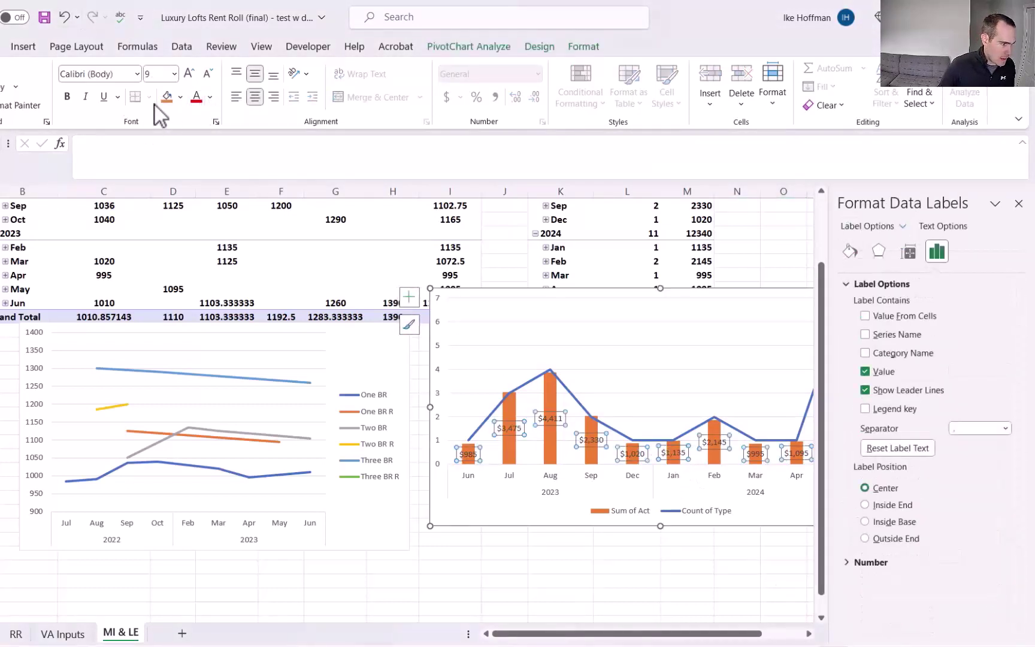
{"action": "left_click", "coordinate": [210, 98]}
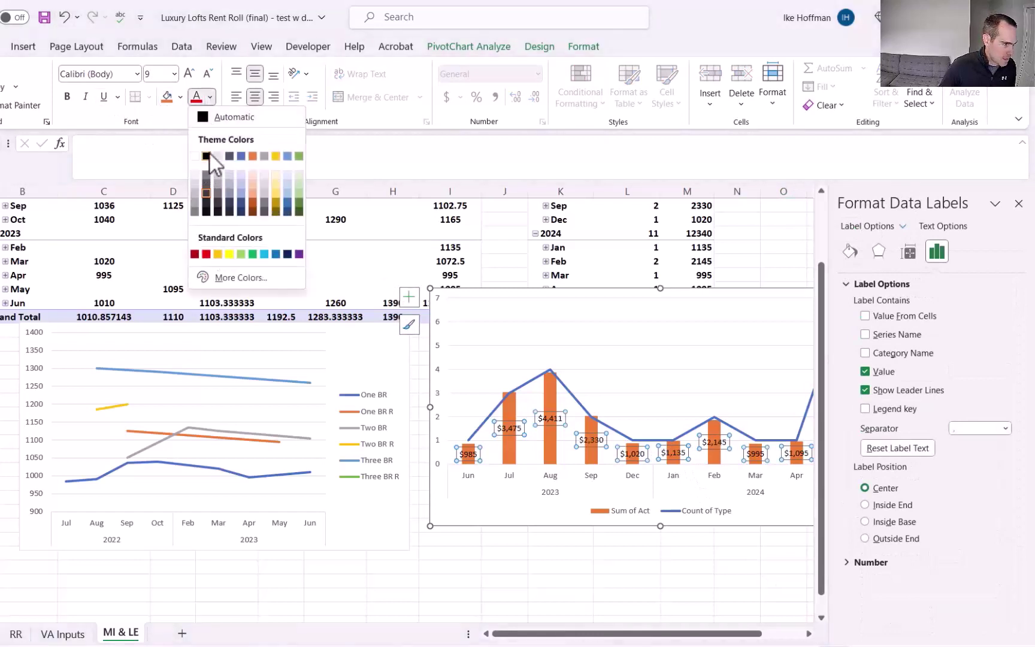
{"action": "left_click", "coordinate": [209, 153]}
{"action": "left_click", "coordinate": [67, 98]}
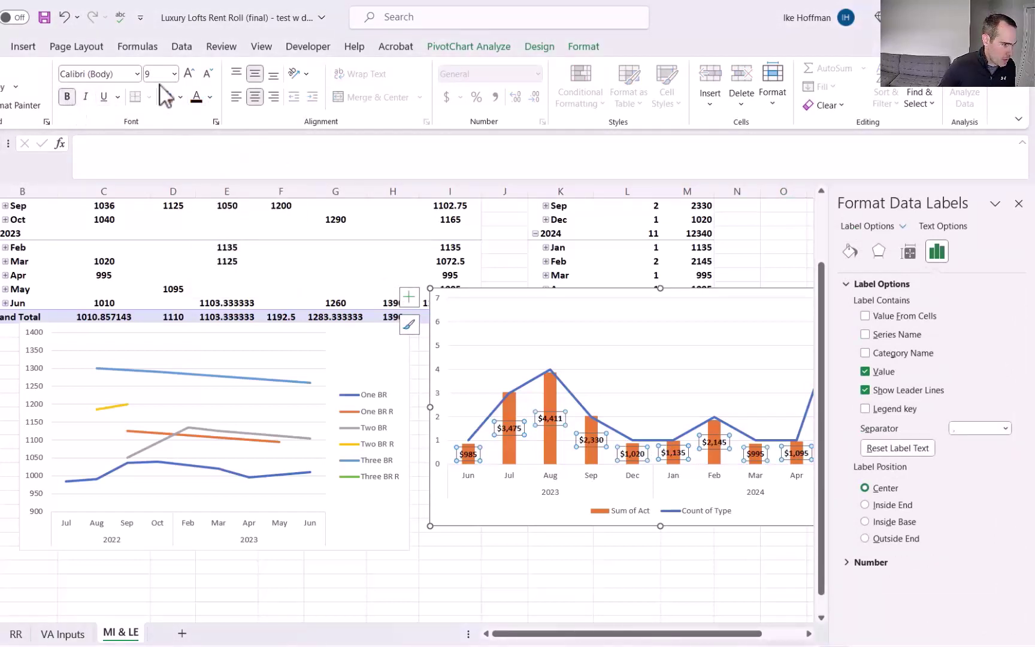
{"action": "left_click", "coordinate": [174, 74]}
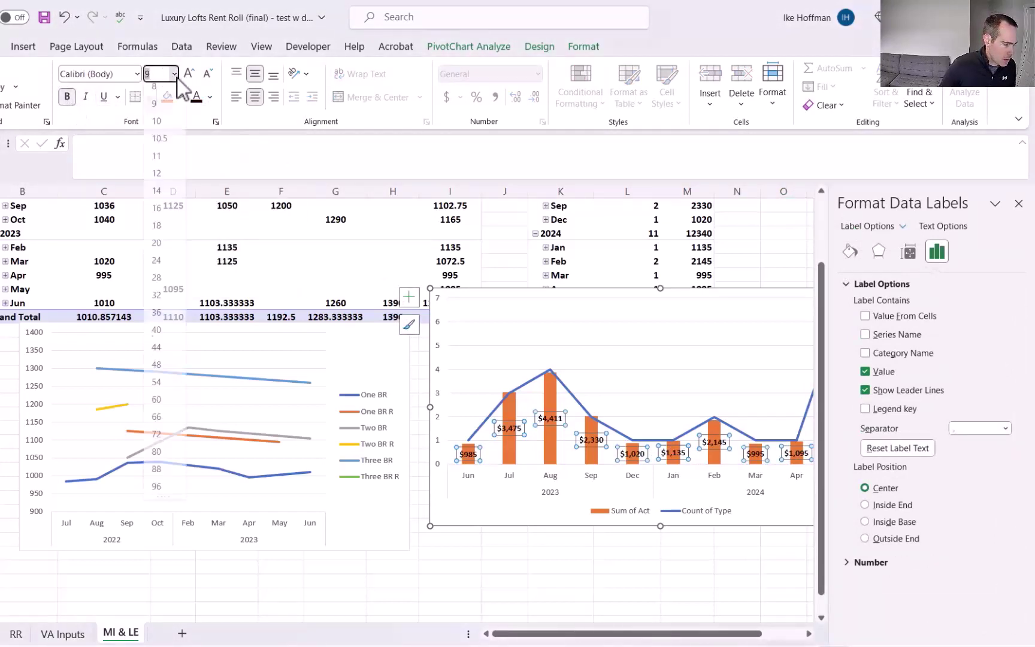
{"action": "left_click", "coordinate": [156, 175]}
{"action": "left_click", "coordinate": [539, 559]}
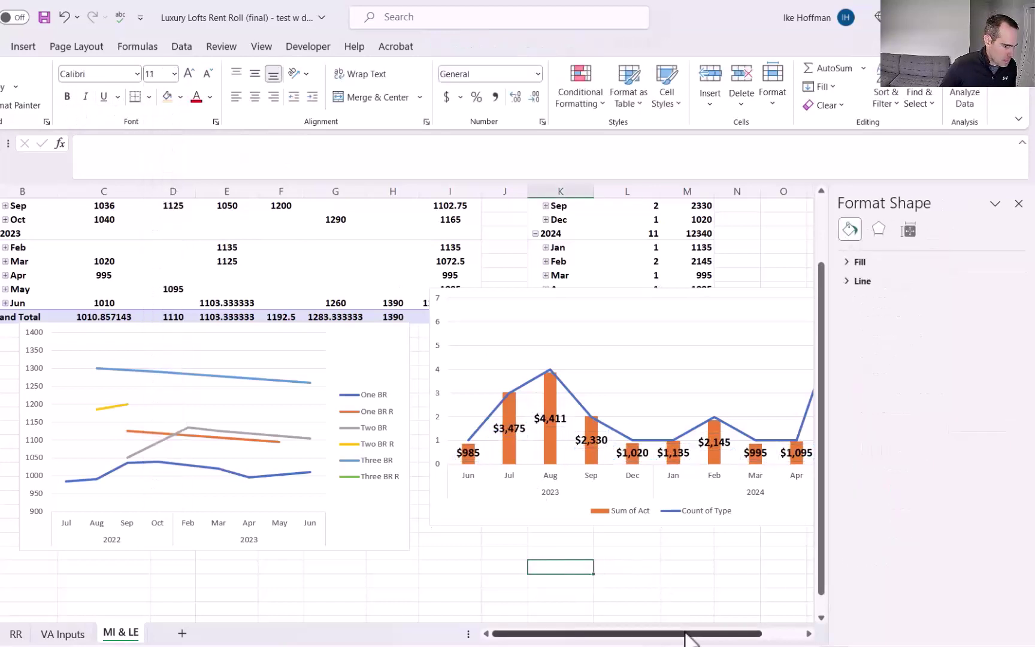
Step: Fill the Sum of Act bars with light orange
{"action": "left_click_drag", "start_coordinate": [687, 633], "coordinate": [728, 633]}
{"action": "left_click", "coordinate": [707, 424]}
{"action": "right_click", "coordinate": [707, 425]}
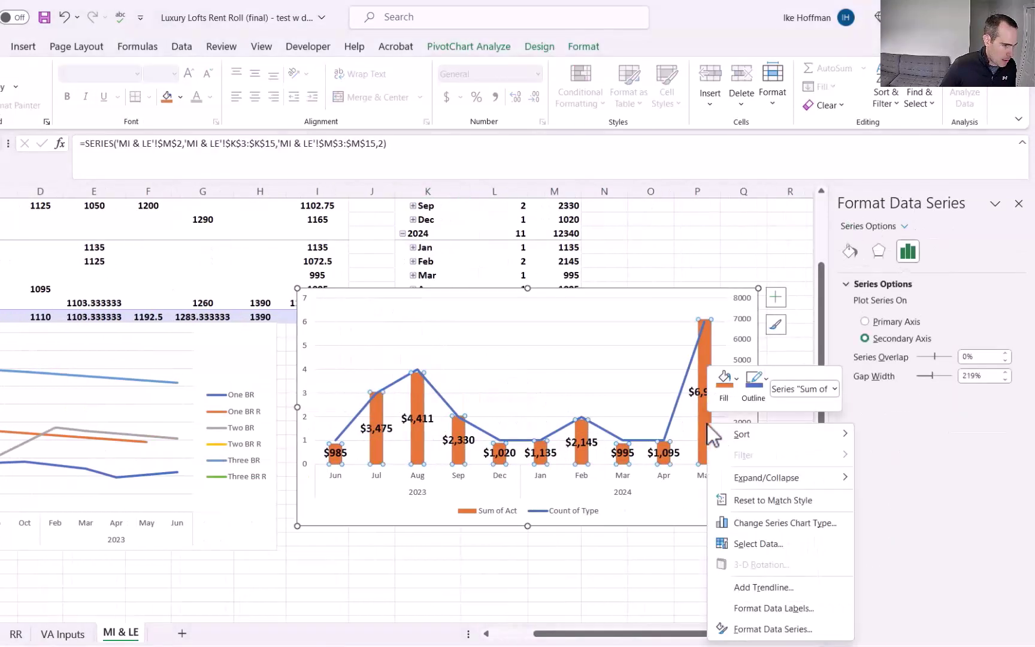
{"action": "left_click", "coordinate": [731, 397]}
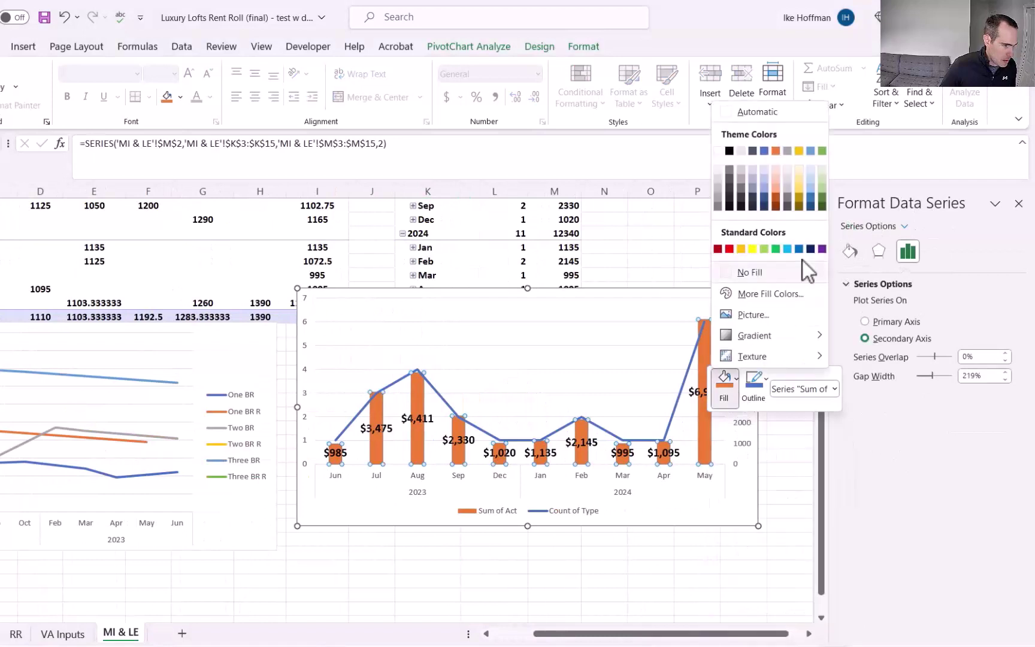
{"action": "left_click", "coordinate": [776, 180]}
{"action": "left_click", "coordinate": [789, 345]}
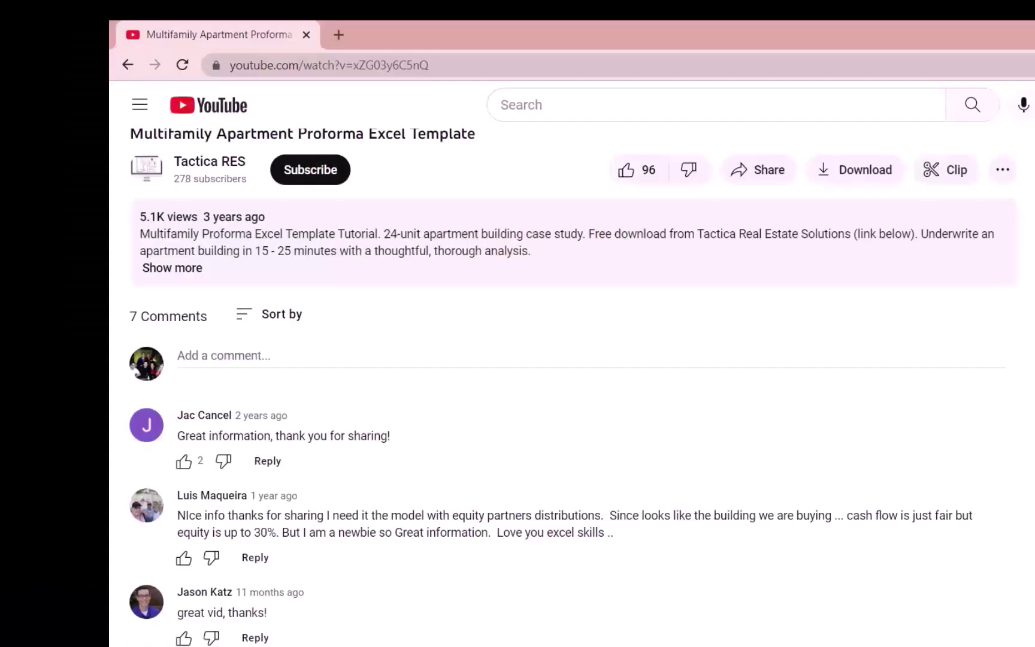
Step: Like the video, subscribe to the Tactica RES channel, and set notifications to All
{"action": "left_click", "coordinate": [628, 175]}
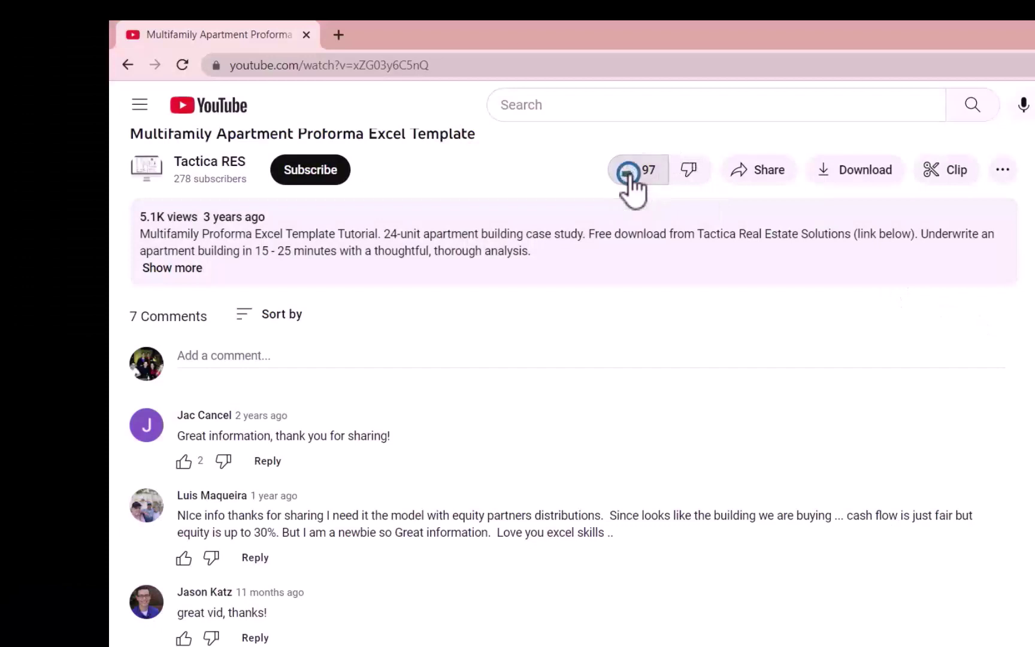
{"action": "left_click", "coordinate": [330, 175]}
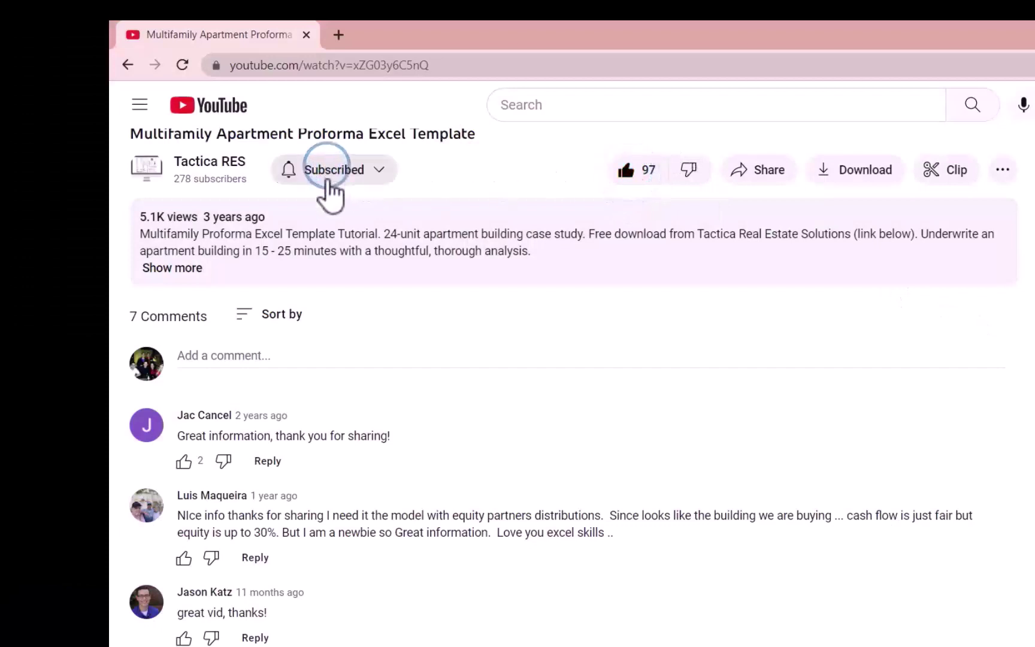
{"action": "left_click", "coordinate": [379, 174]}
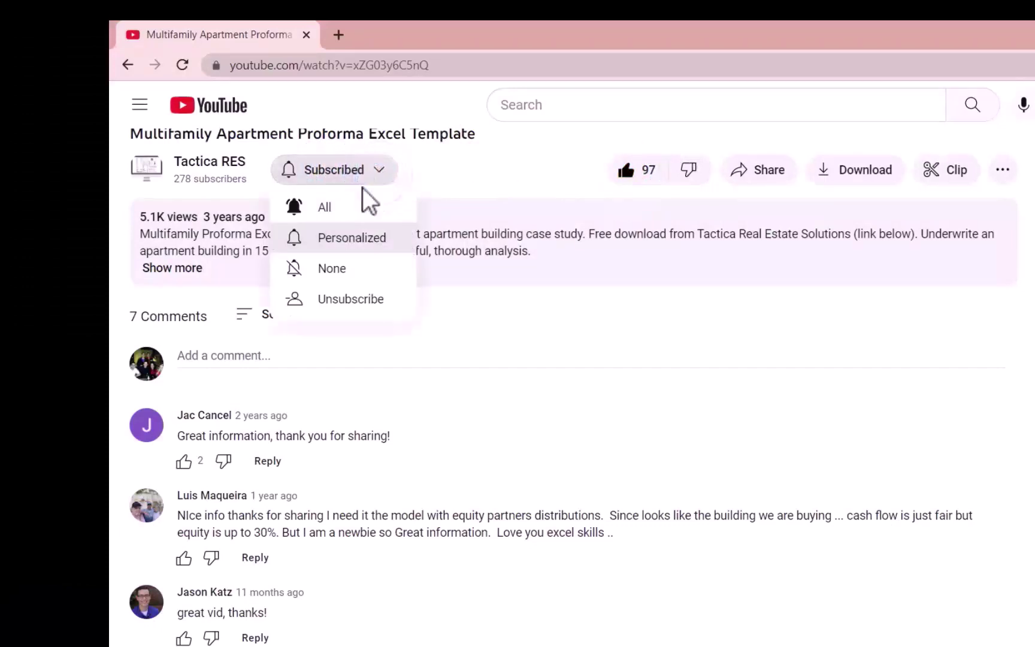